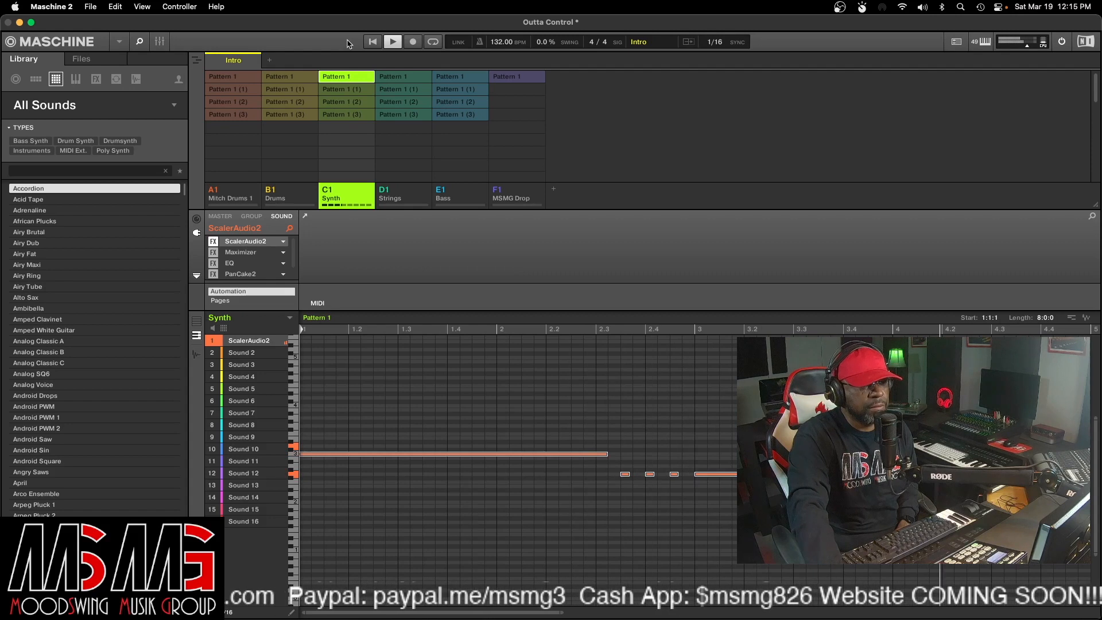
- Add the MSMG Drop group's Pattern 1 to the Intro scene and audition it with the Synth group selected
{"action": "left_click", "coordinate": [390, 44]}
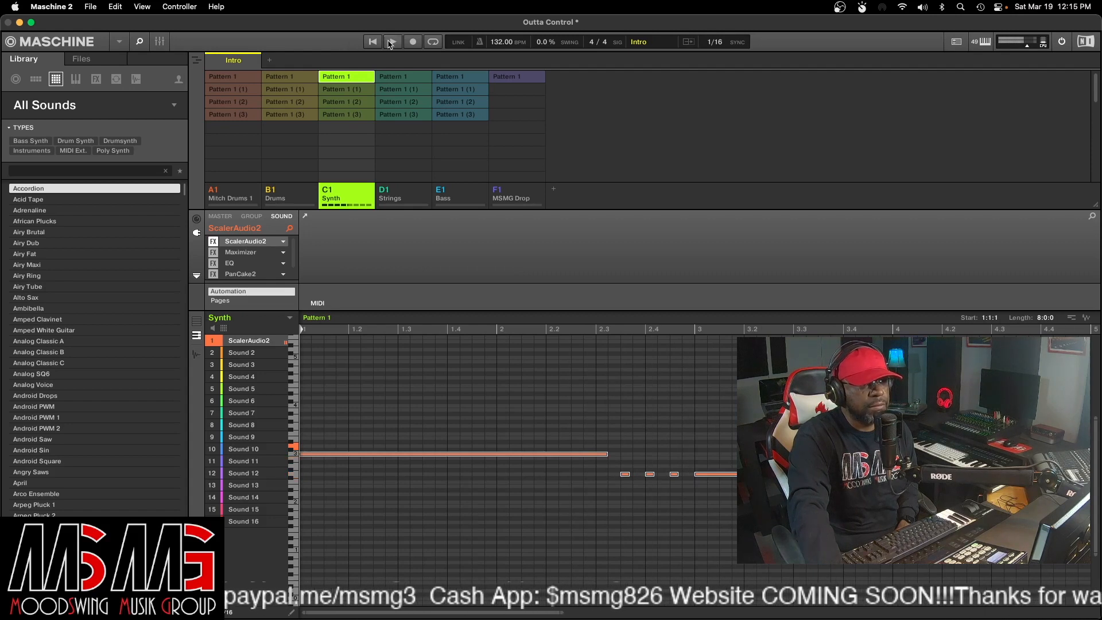
{"action": "left_click", "coordinate": [512, 78]}
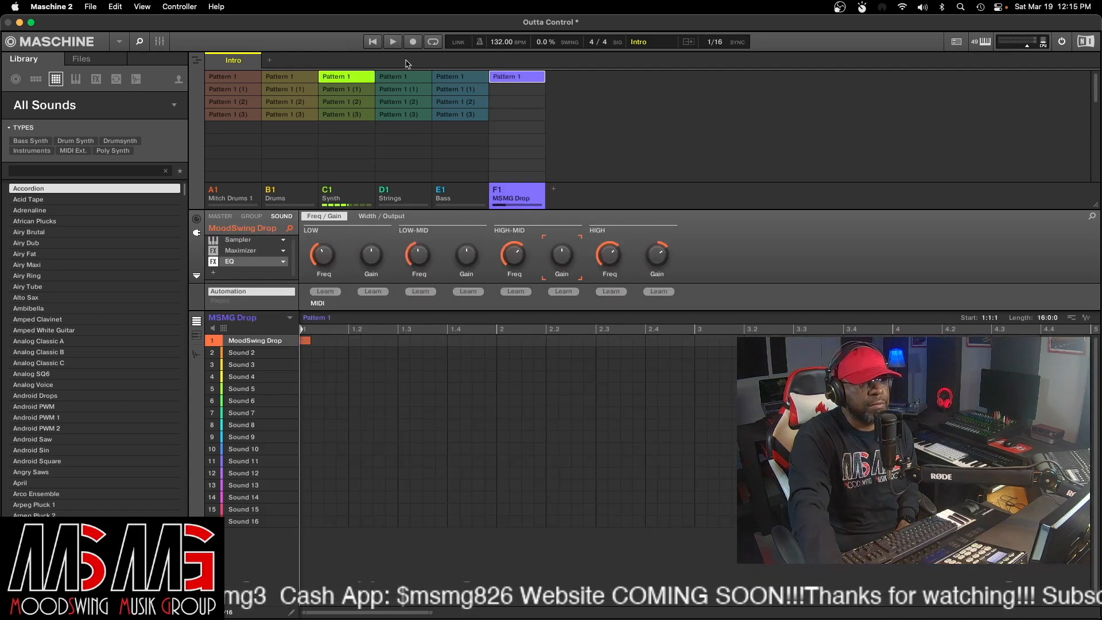
{"action": "left_click", "coordinate": [372, 42]}
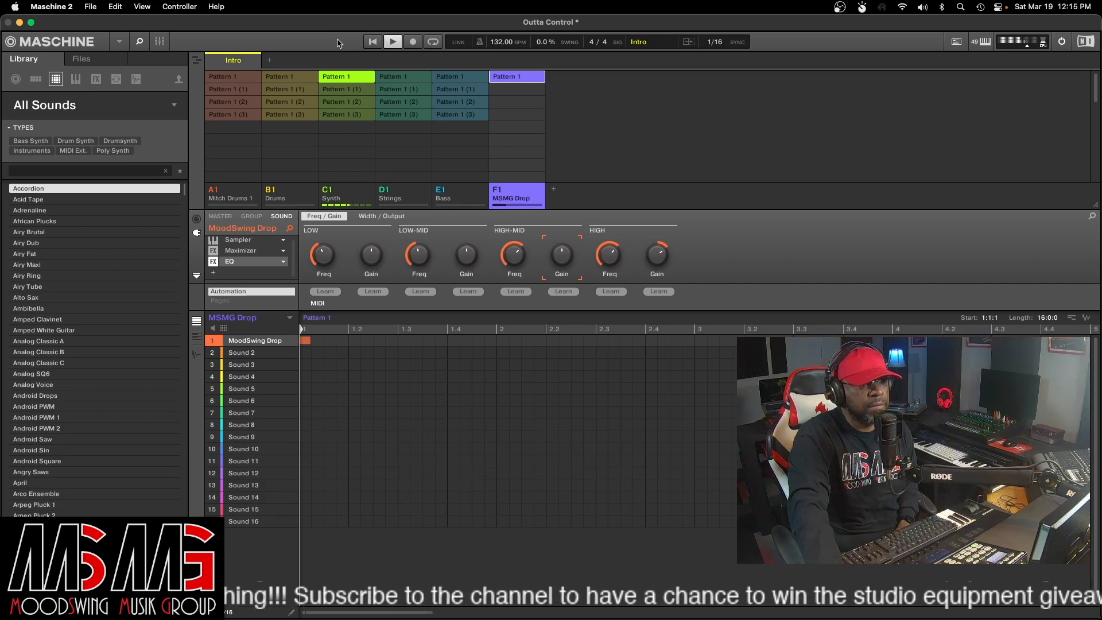
{"action": "left_click", "coordinate": [355, 196]}
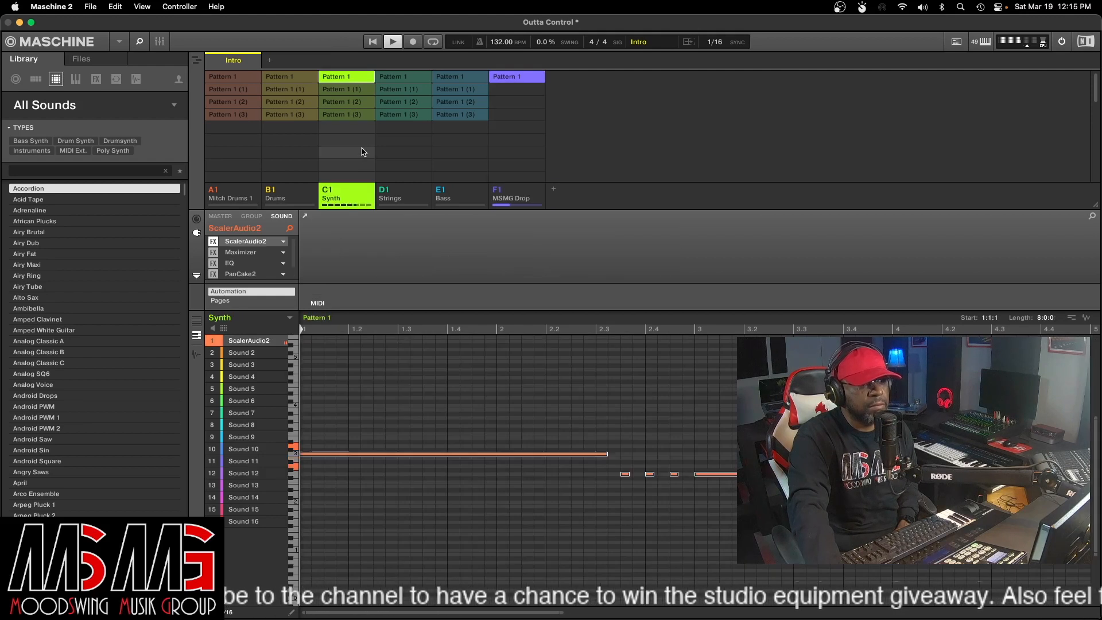
{"action": "left_click", "coordinate": [393, 44]}
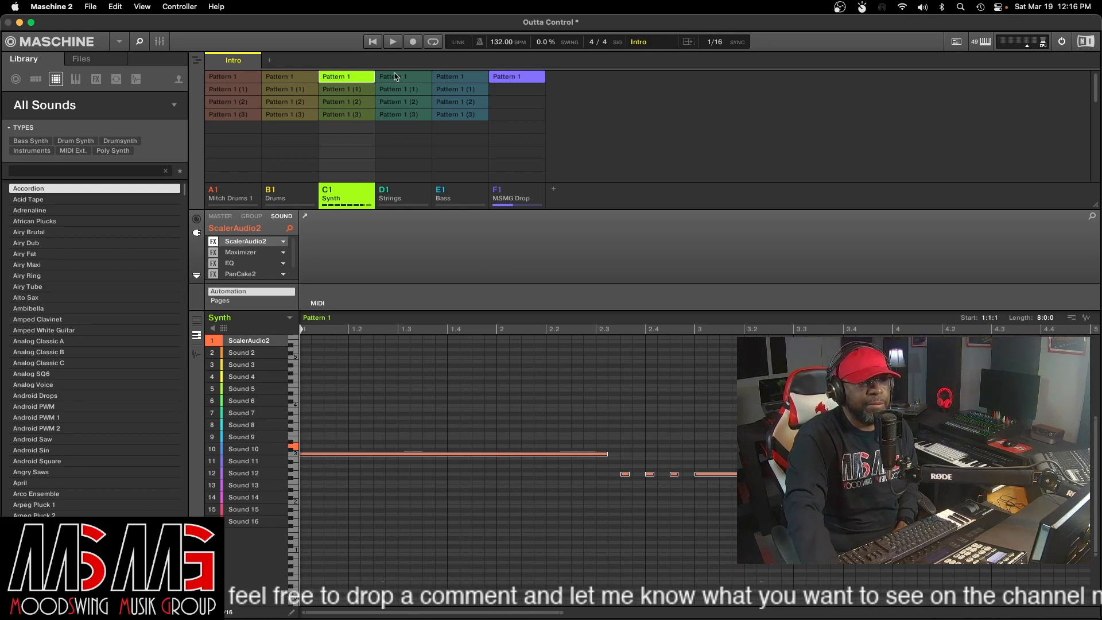
- Add the Strings group's Pattern 1 to the Intro scene and play the scene back
{"action": "left_click", "coordinate": [373, 43]}
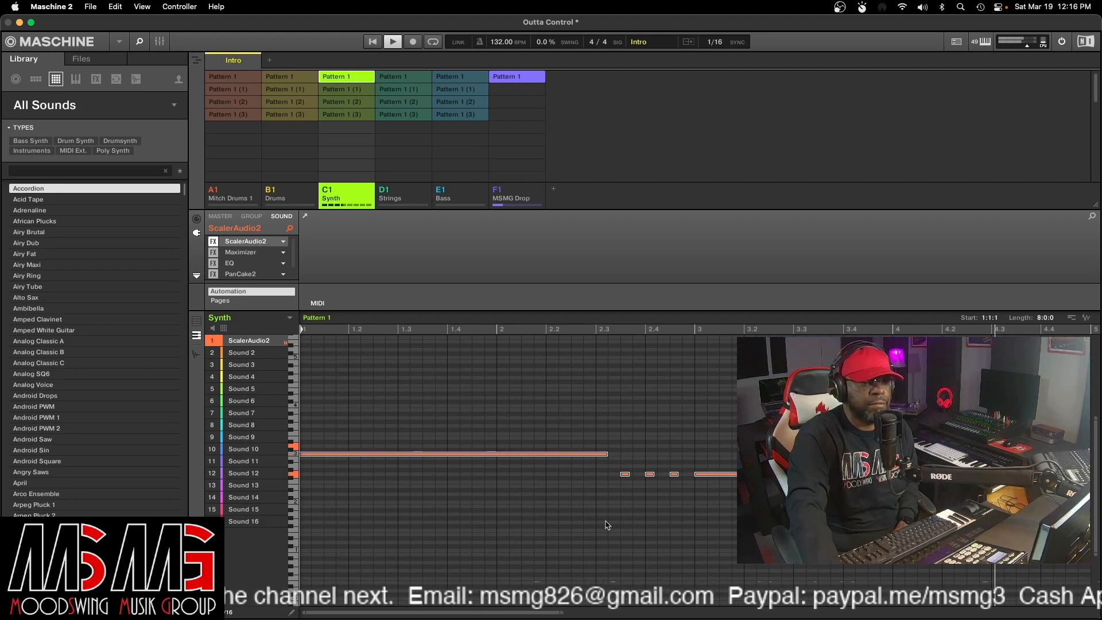
{"action": "scroll", "coordinate": [544, 615], "scroll_direction": "down", "scroll_amount": 3}
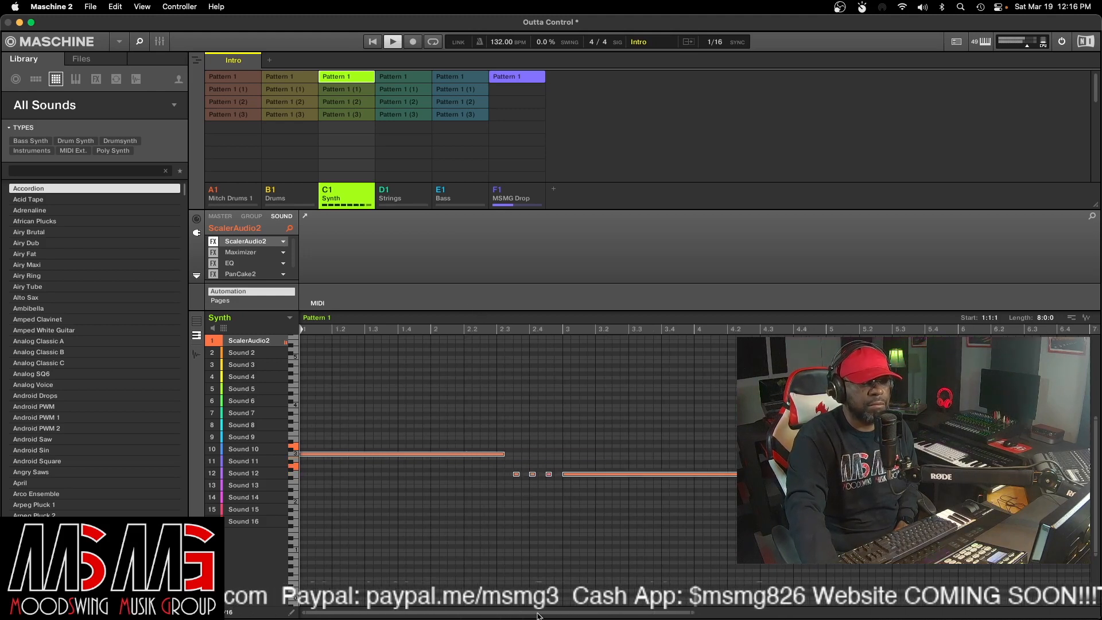
{"action": "scroll", "coordinate": [537, 616], "scroll_direction": "down", "scroll_amount": 3}
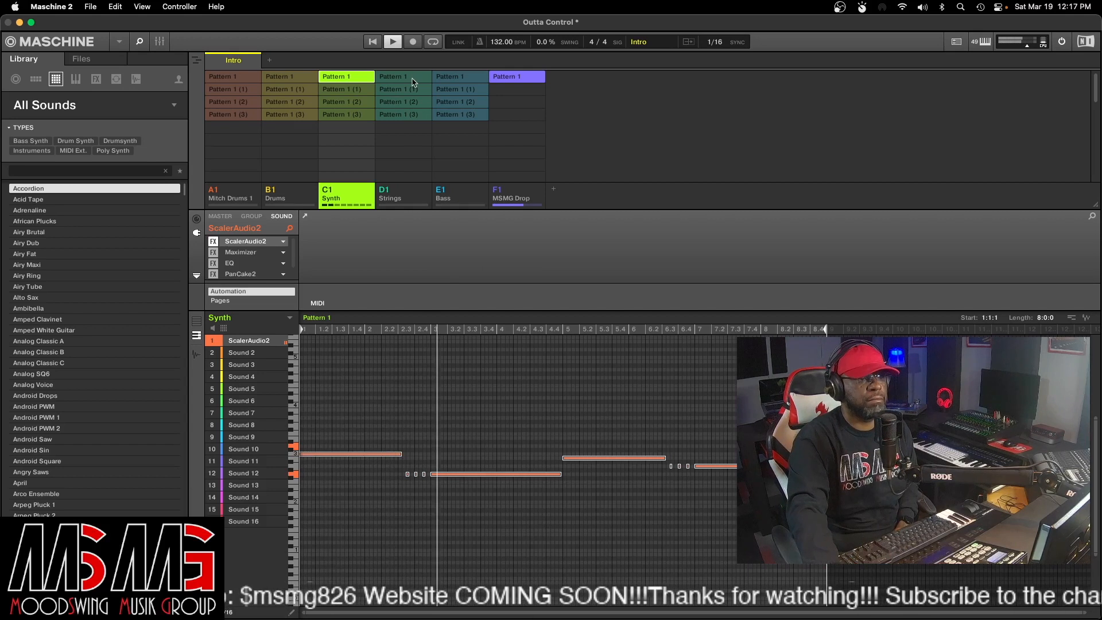
{"action": "key", "text": "space"}
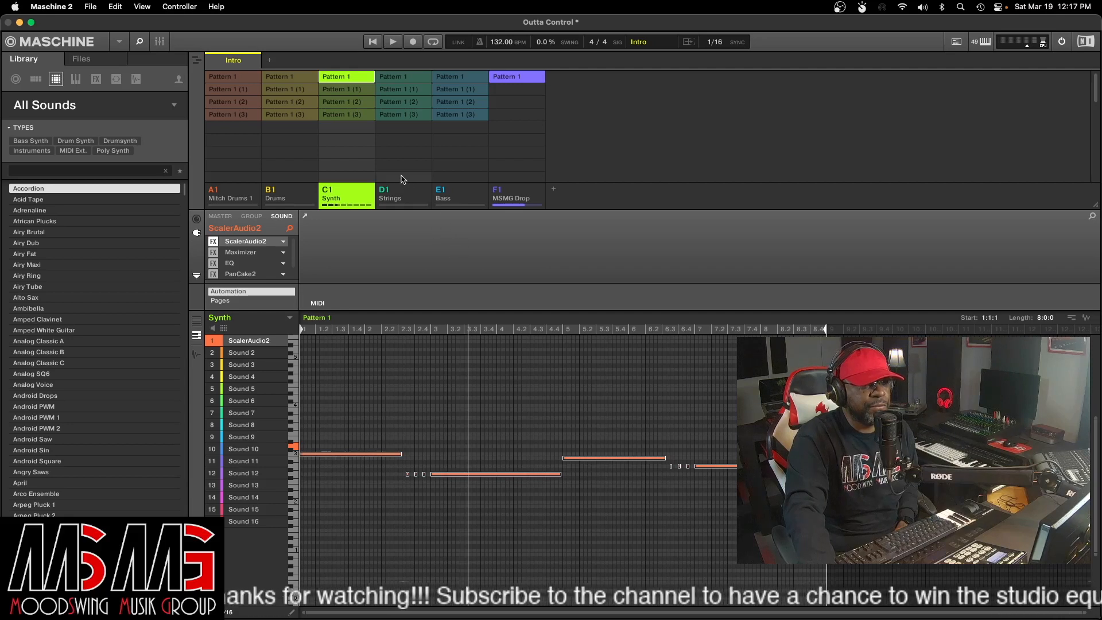
{"action": "left_click", "coordinate": [385, 189]}
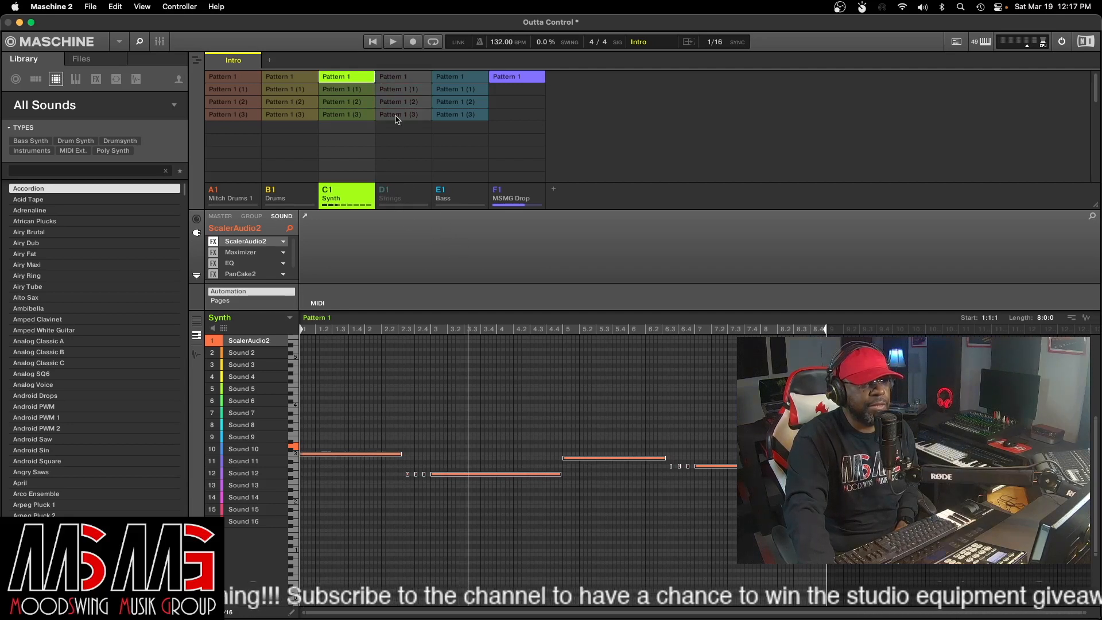
{"action": "left_click", "coordinate": [384, 194]}
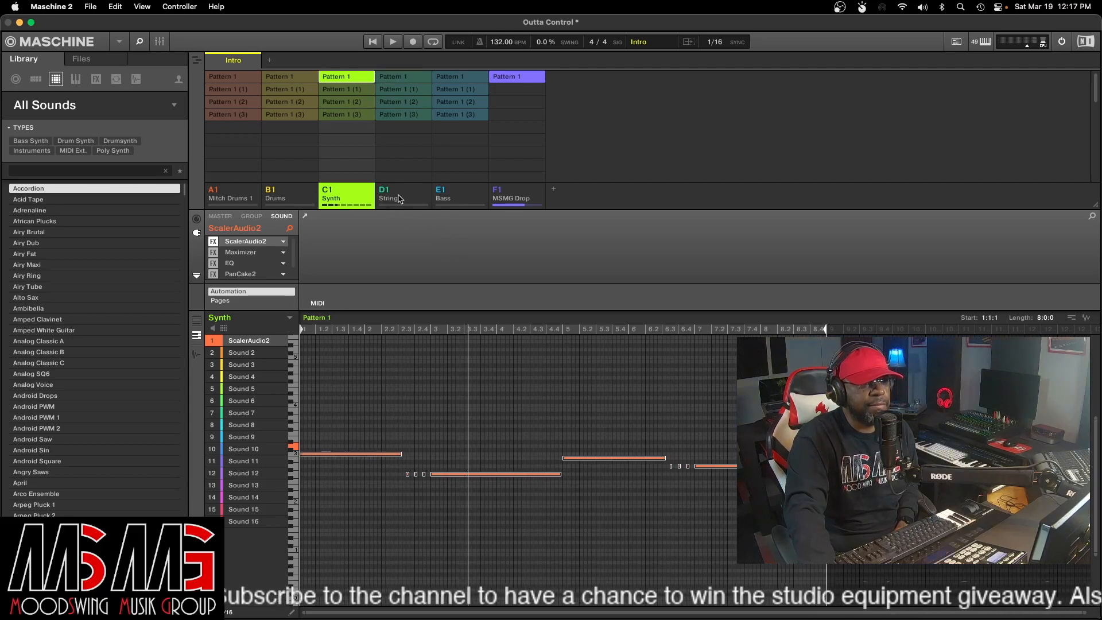
{"action": "left_click", "coordinate": [400, 79]}
{"action": "key", "text": "space"}
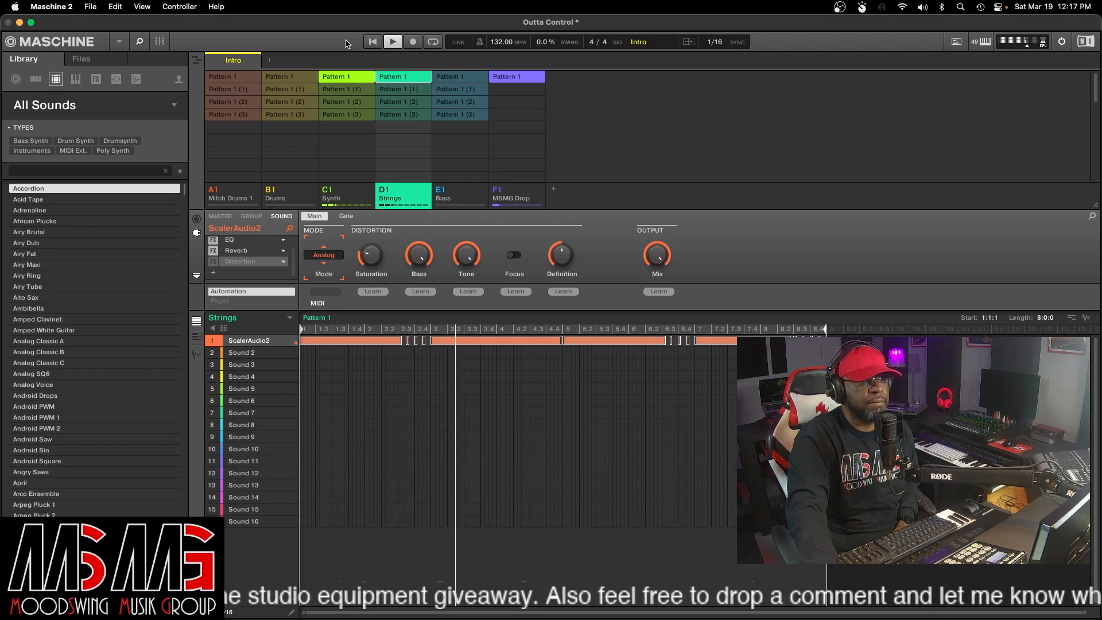
{"action": "left_click", "coordinate": [393, 42]}
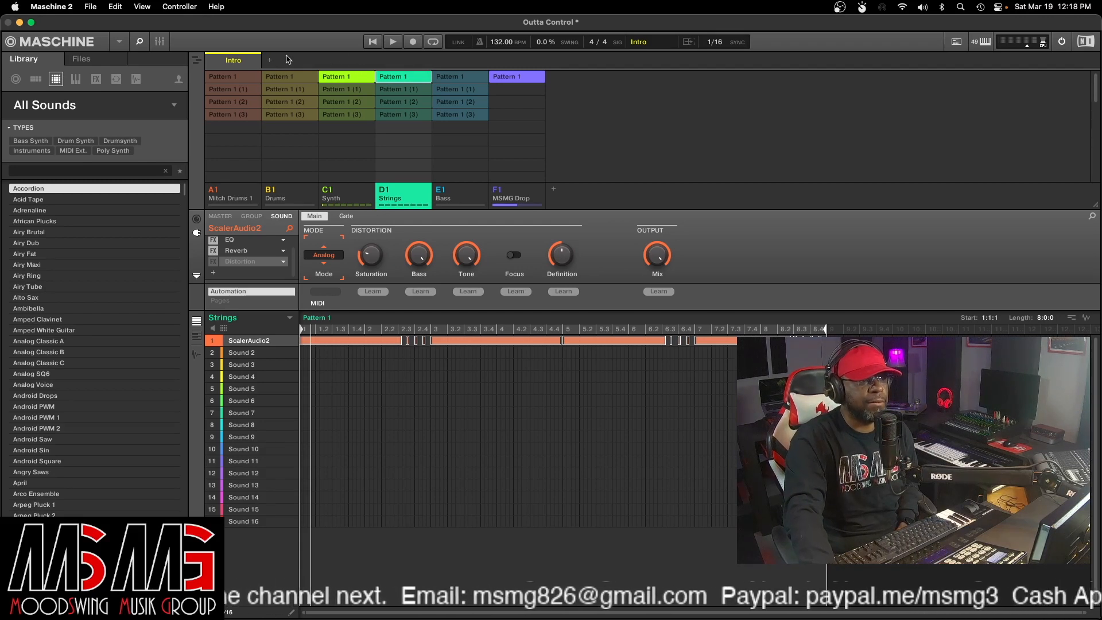
- Create a new scene after Intro and rename it "Led Verse"
{"action": "left_click", "coordinate": [270, 62]}
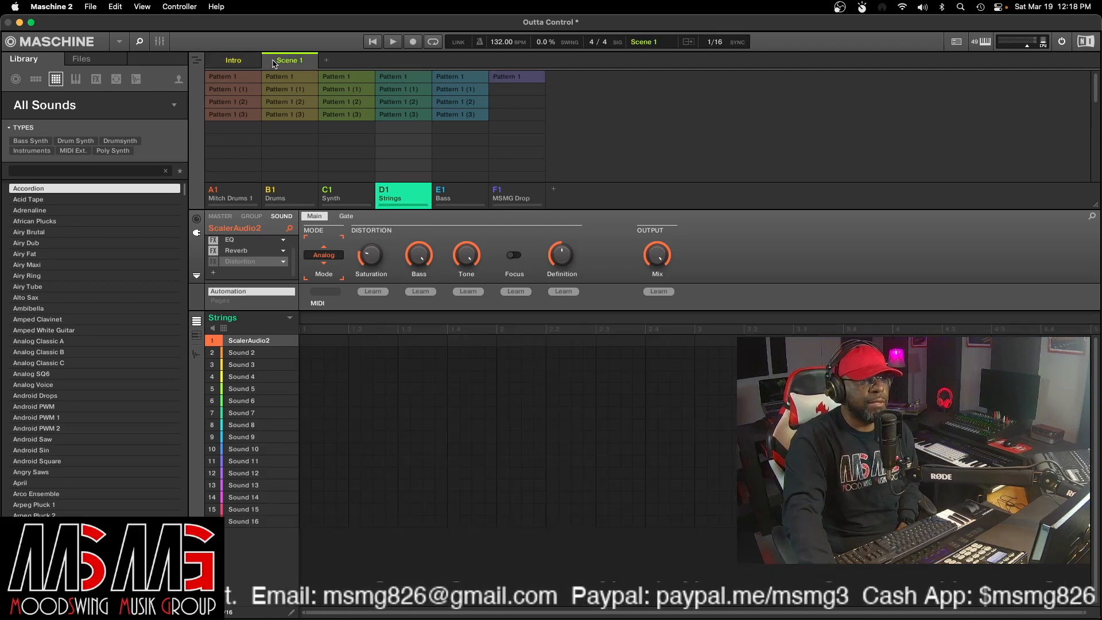
{"action": "right_click", "coordinate": [289, 63]}
{"action": "left_click", "coordinate": [324, 106]}
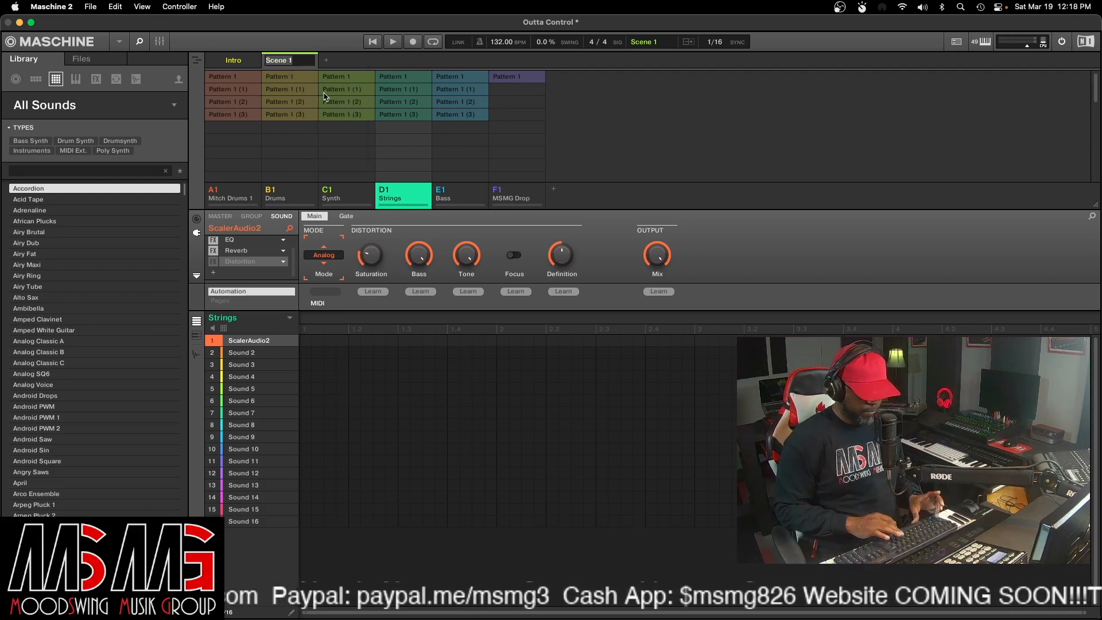
{"action": "type", "text": "Led Verse"}
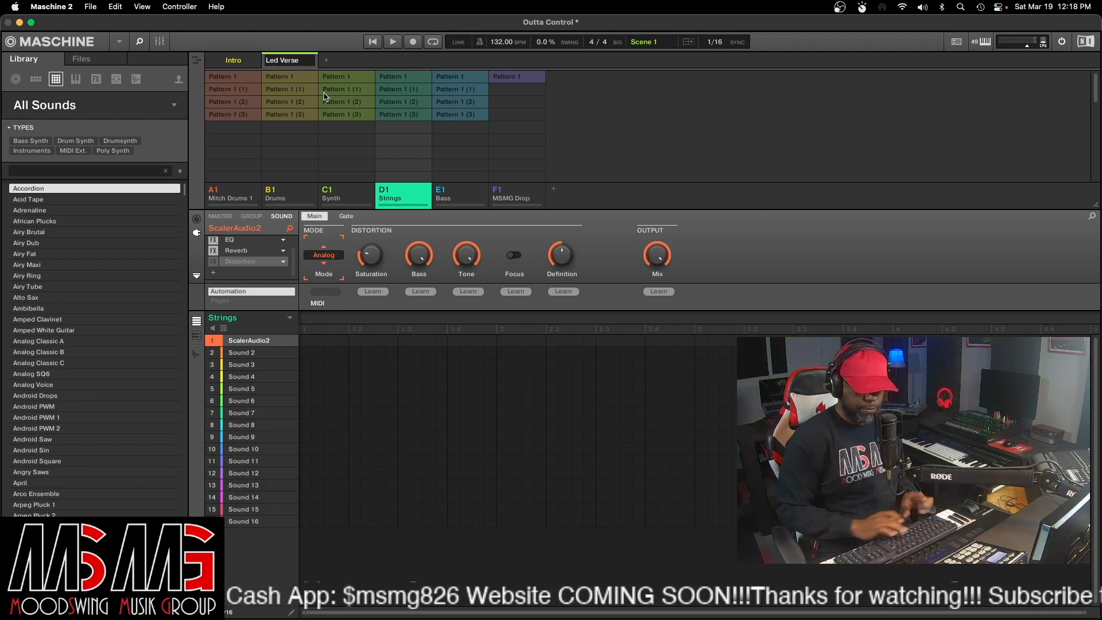
{"action": "key", "text": "Return"}
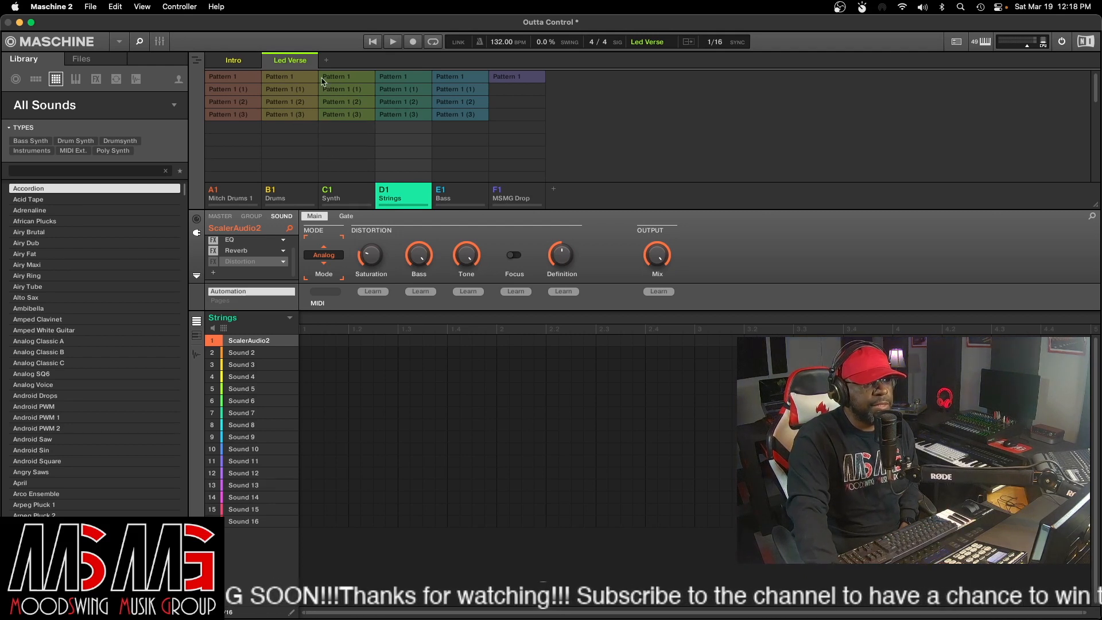
- Assign Pattern 1 of the Synth and Drums groups to the Led Verse scene and play it from the start
{"action": "left_click", "coordinate": [351, 80]}
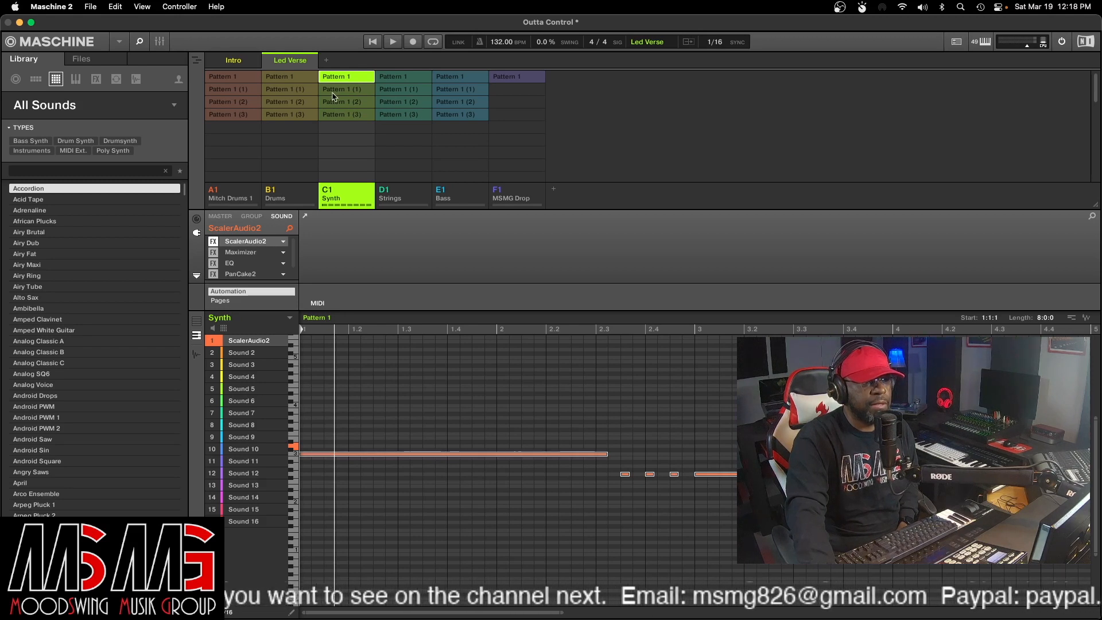
{"action": "left_click", "coordinate": [283, 80]}
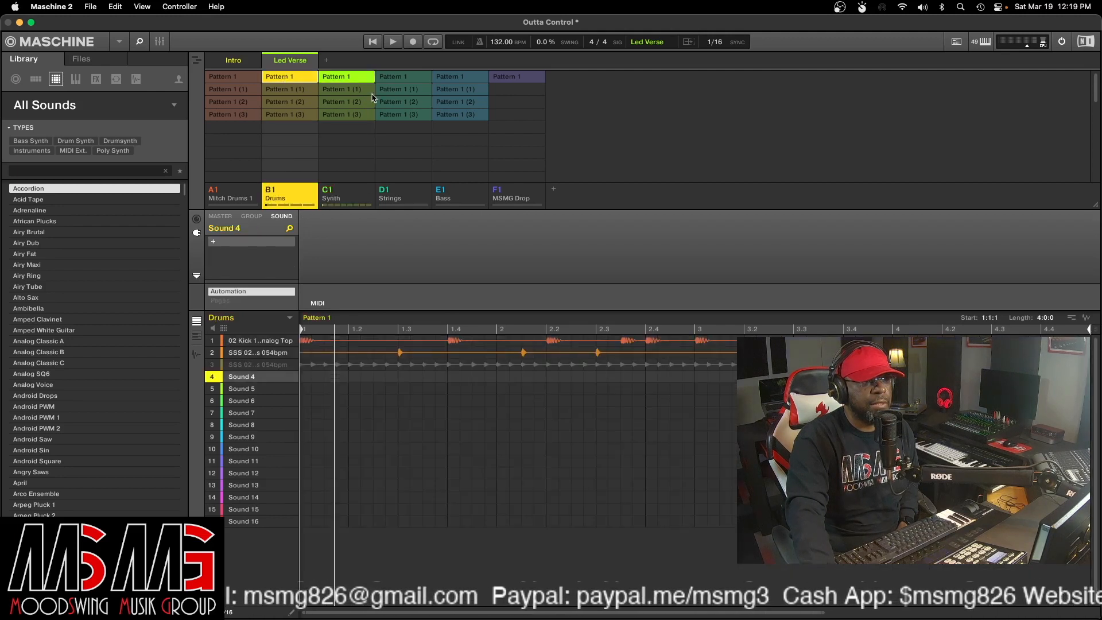
{"action": "left_click", "coordinate": [373, 43]}
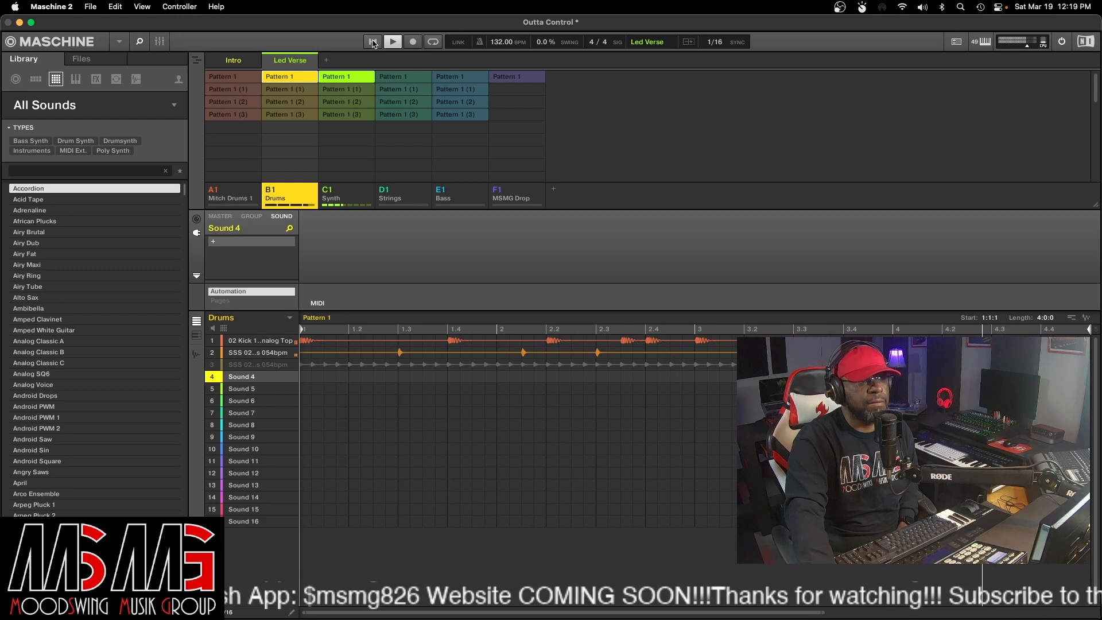
{"action": "left_click", "coordinate": [393, 42]}
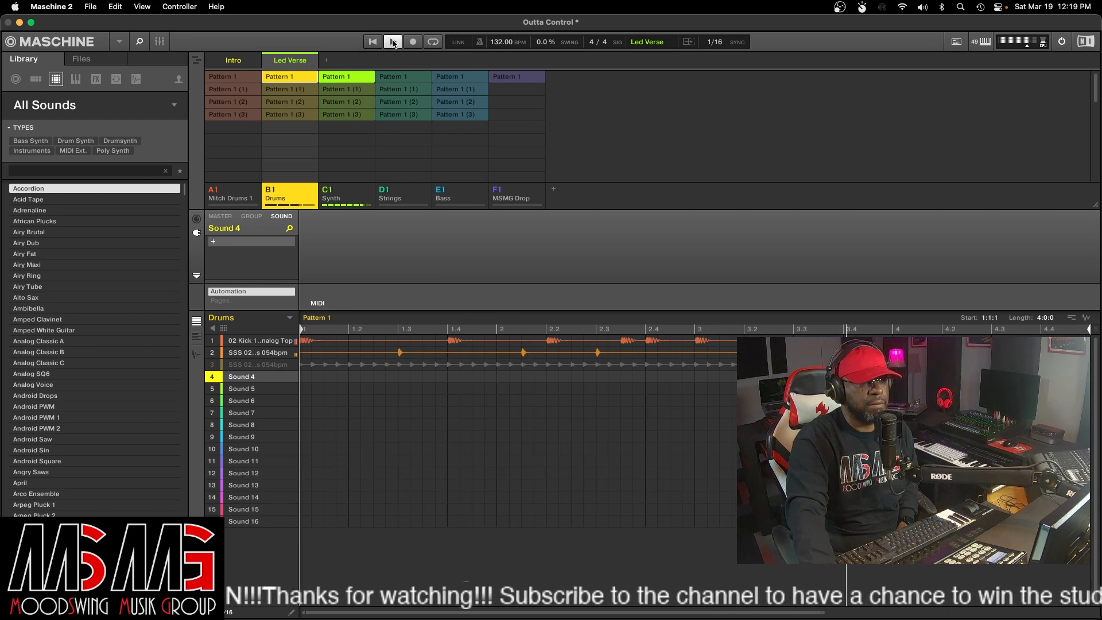
{"action": "left_click", "coordinate": [393, 42]}
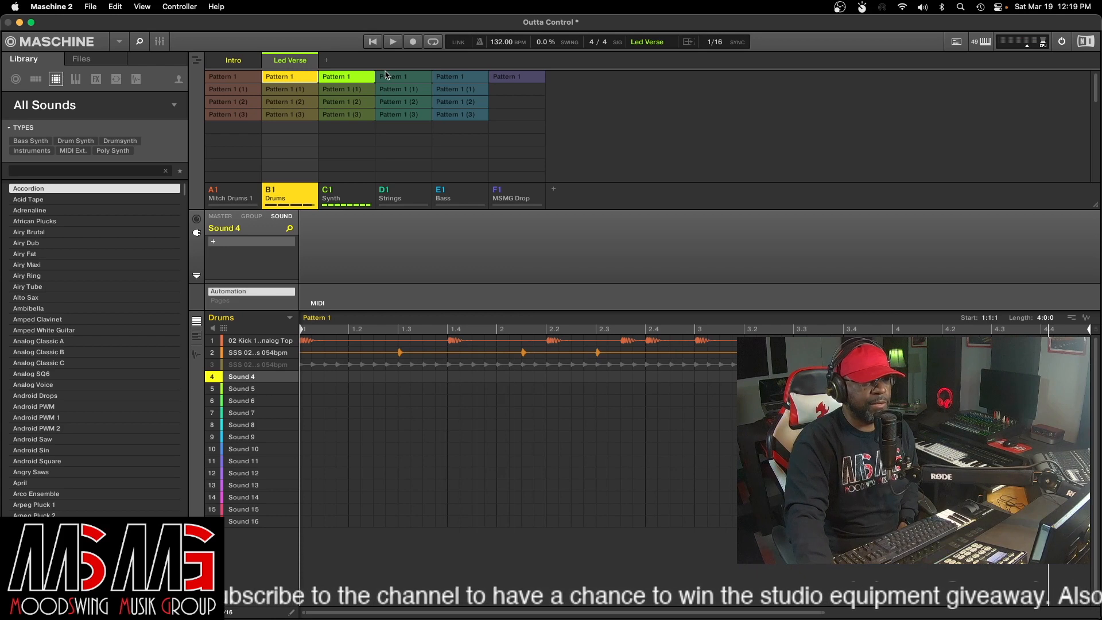
- Create another scene after Led Verse and rename it "Verse"
{"action": "left_click", "coordinate": [326, 60]}
{"action": "right_click", "coordinate": [347, 62]}
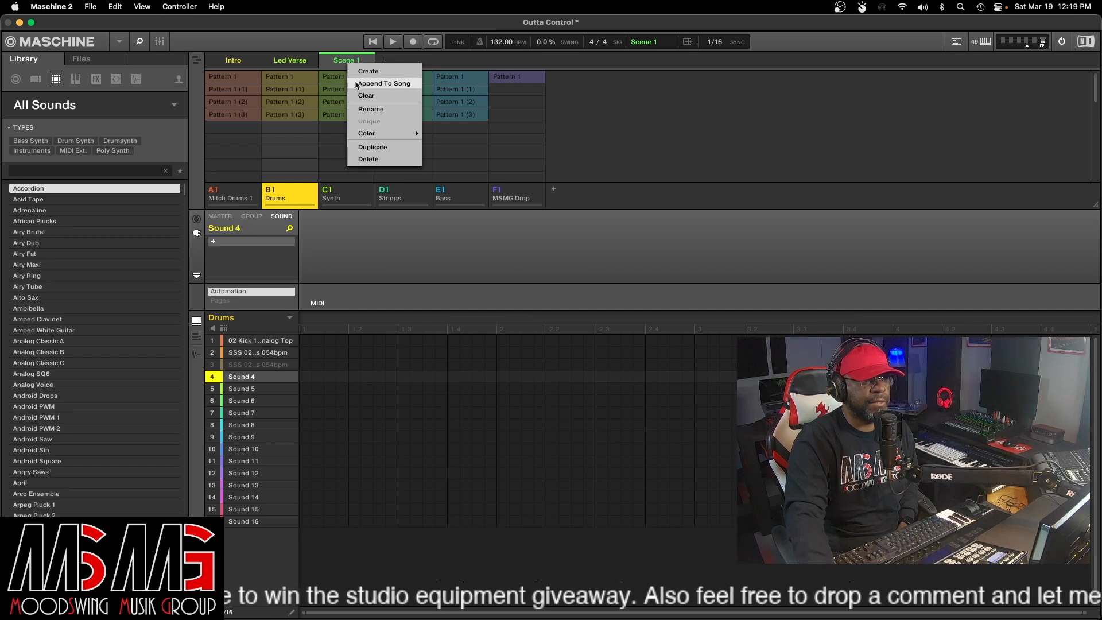
{"action": "left_click", "coordinate": [370, 109]}
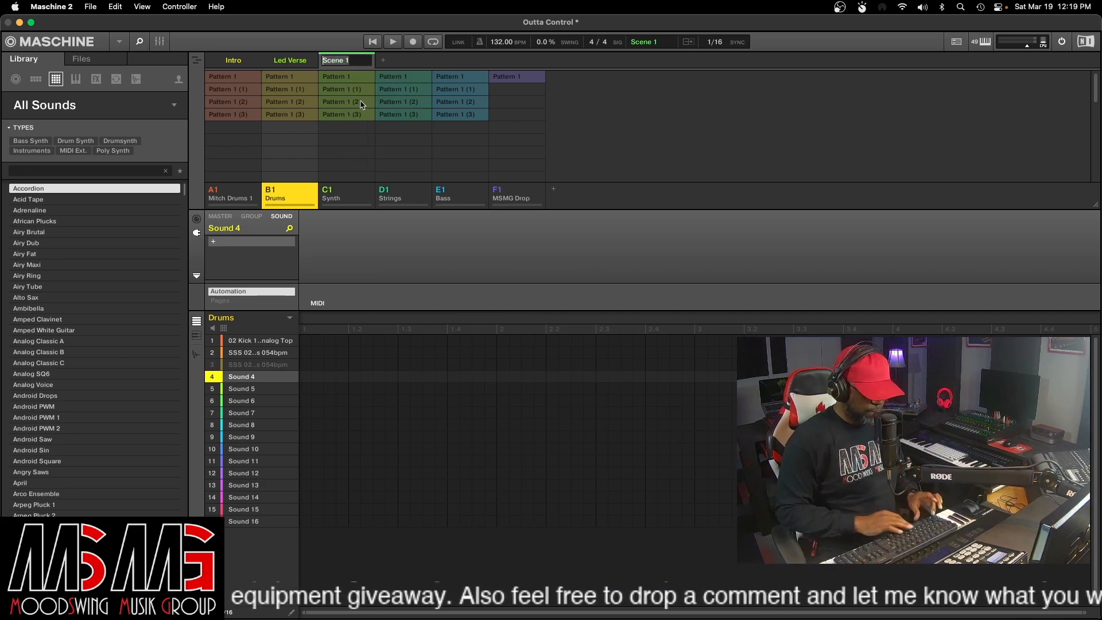
{"action": "type", "text": "Verse"}
{"action": "key", "text": "Return"}
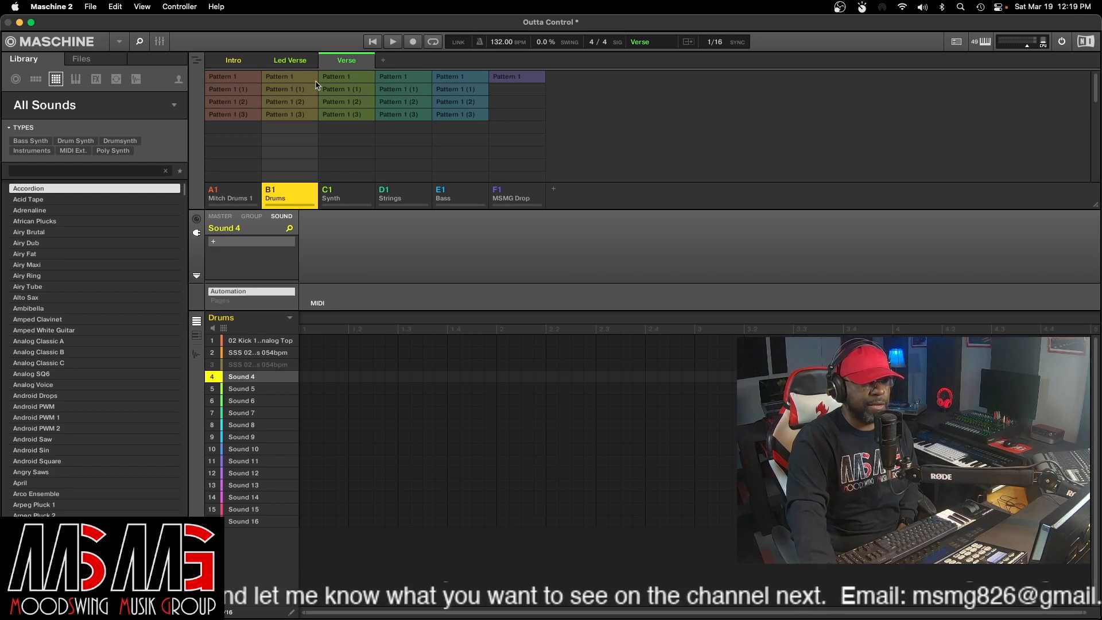
- Assign Pattern 1 (1) of the Drums, Synth, Bass and Mitch Drums 1 groups to the Verse scene
{"action": "left_click", "coordinate": [288, 90]}
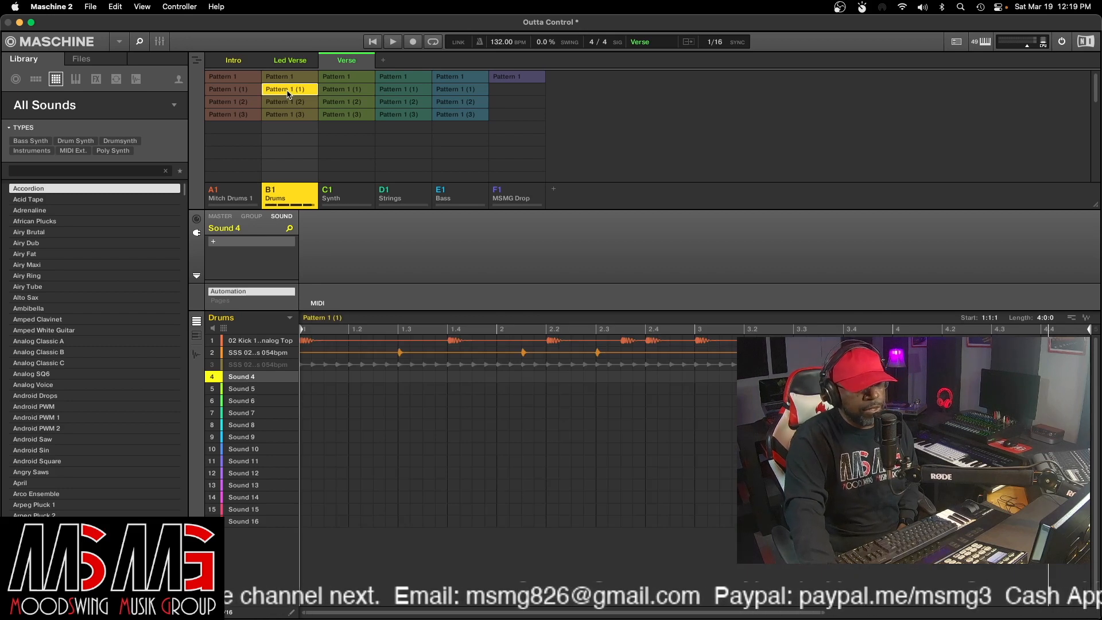
{"action": "left_click", "coordinate": [350, 90]}
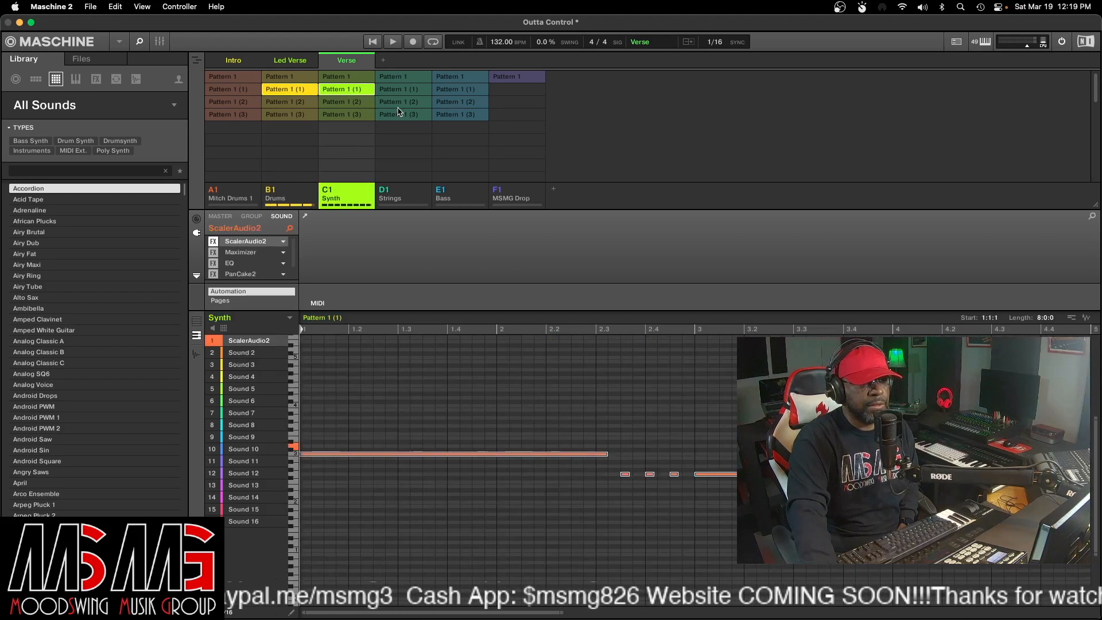
{"action": "left_click", "coordinate": [459, 90]}
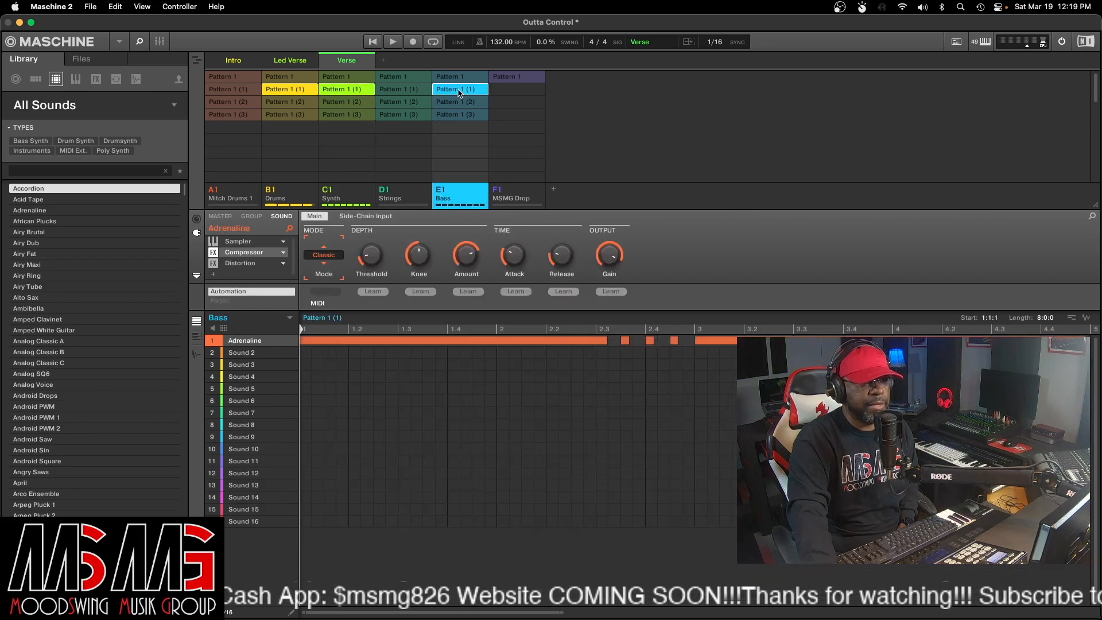
{"action": "left_click", "coordinate": [228, 90]}
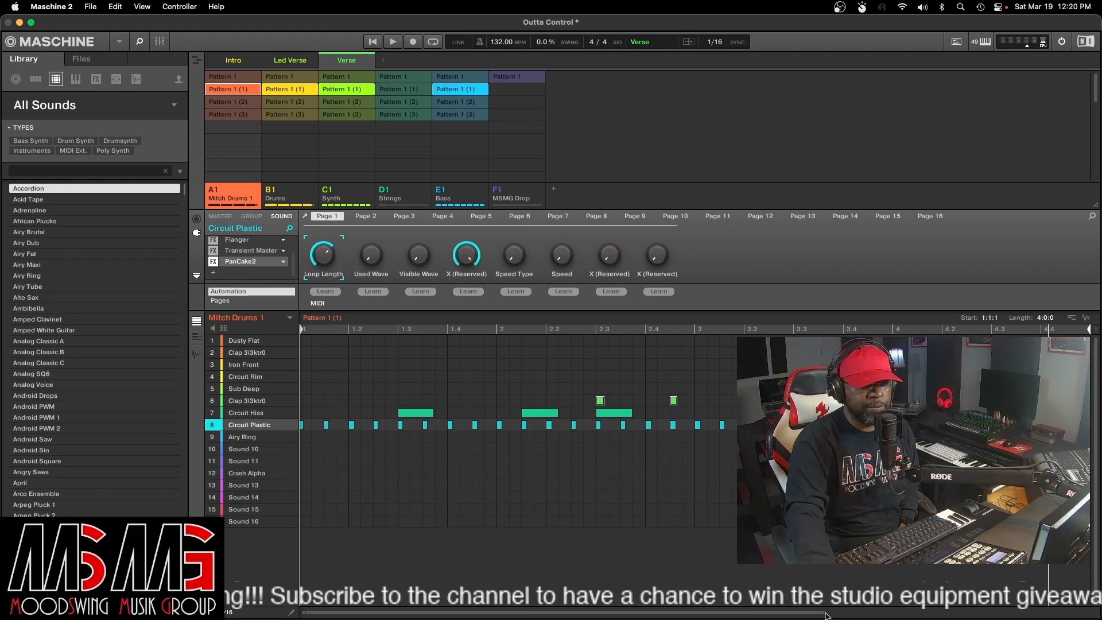
- Delete all Circuit Hiss notes from Mitch Drums 1's Pattern 1 (1) and audition the Verse scene
{"action": "left_click_drag", "start_coordinate": [823, 612], "coordinate": [936, 612]}
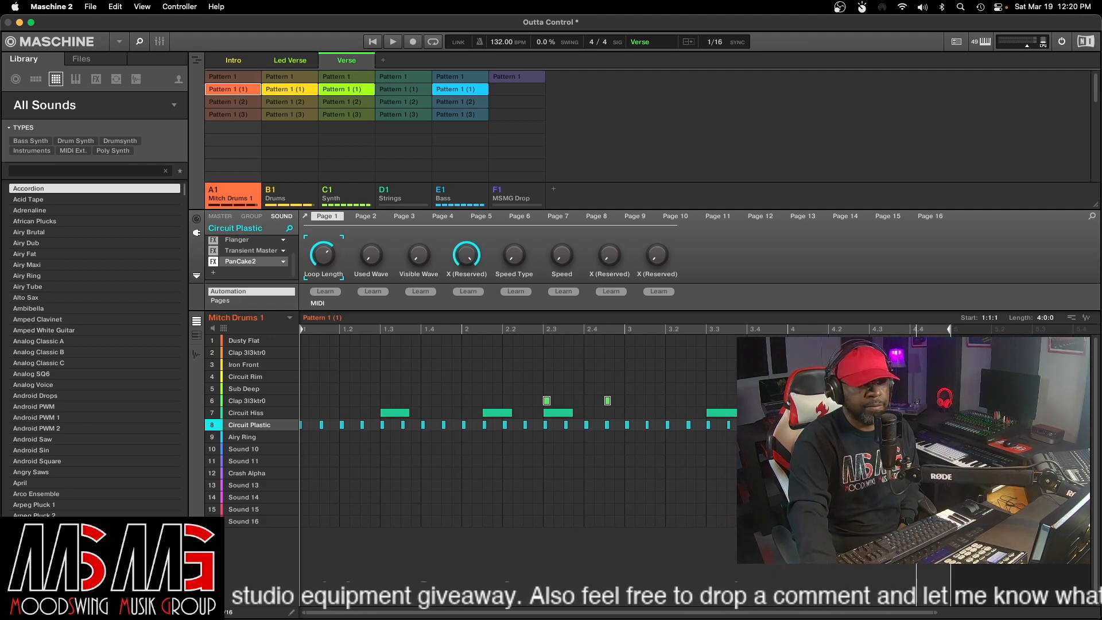
{"action": "left_click_drag", "start_coordinate": [912, 416], "coordinate": [372, 417]}
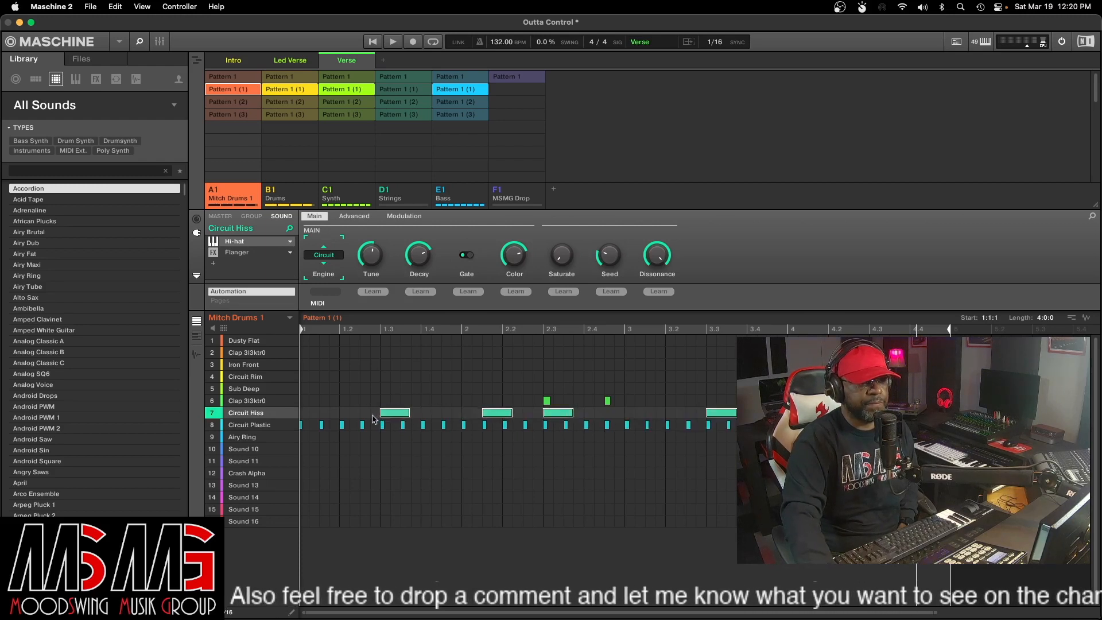
{"action": "key", "text": "Delete"}
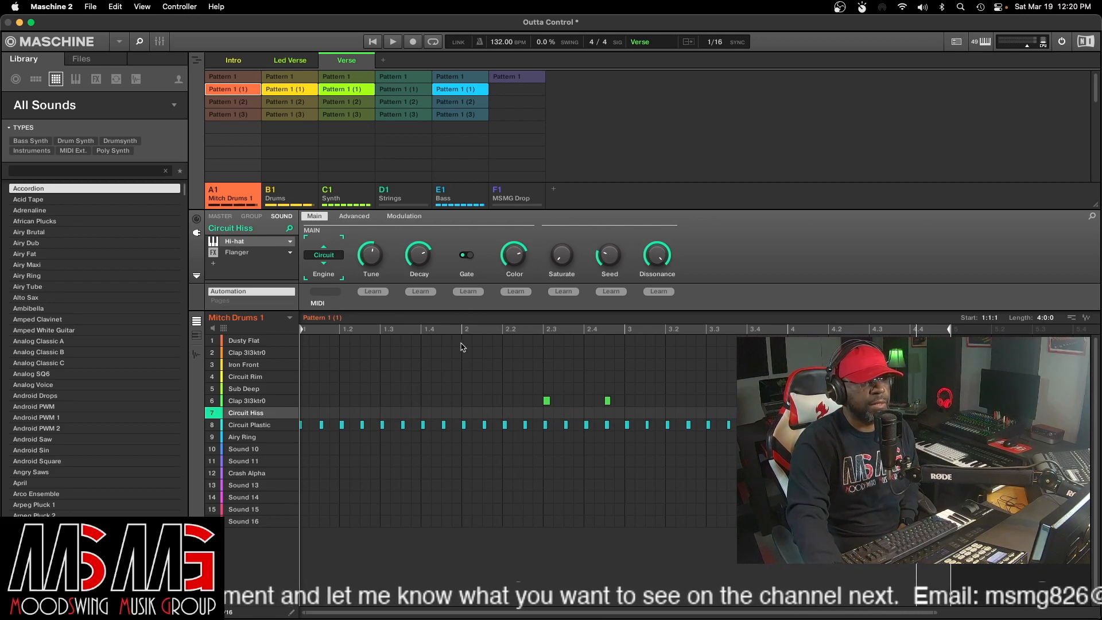
{"action": "left_click", "coordinate": [374, 43]}
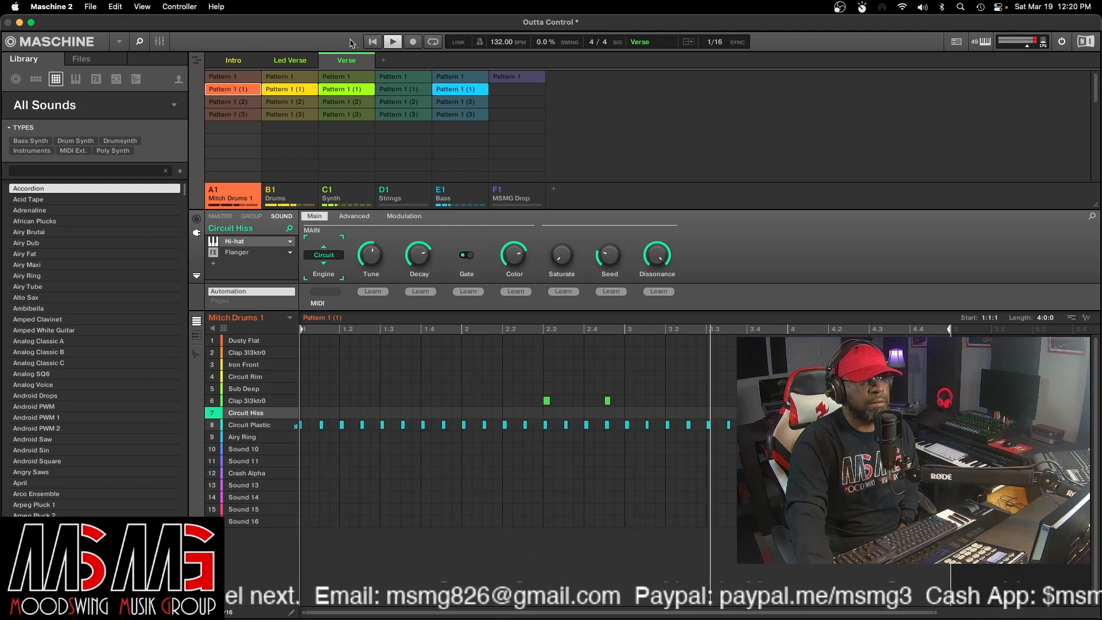
{"action": "left_click", "coordinate": [394, 42]}
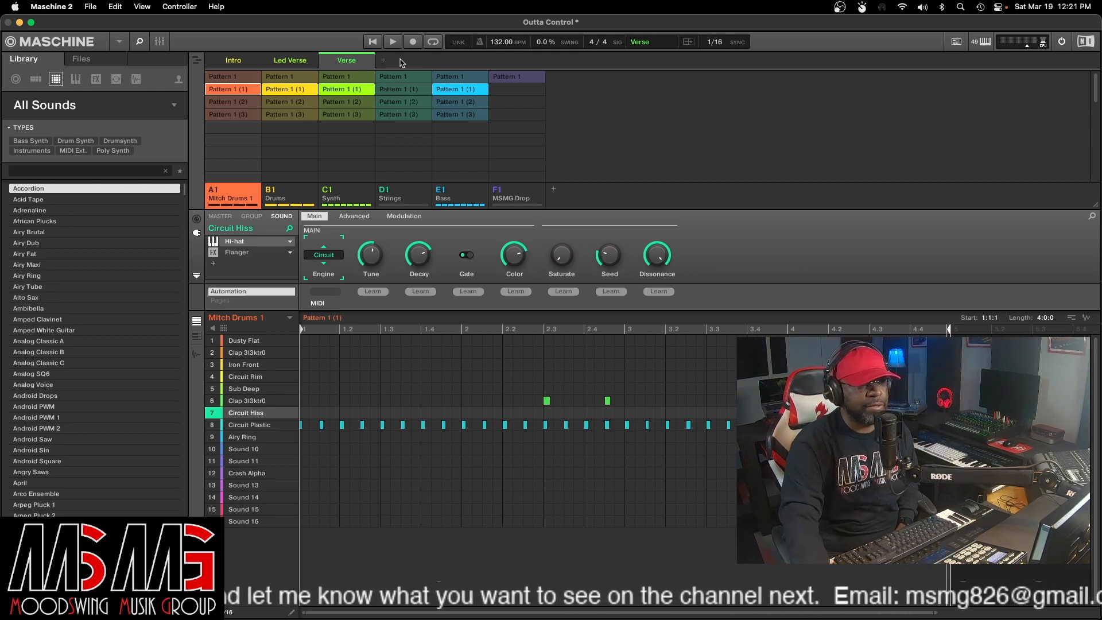
- Switch to the Intro scene and play it from the start
{"action": "left_click", "coordinate": [232, 60]}
{"action": "left_click", "coordinate": [372, 43]}
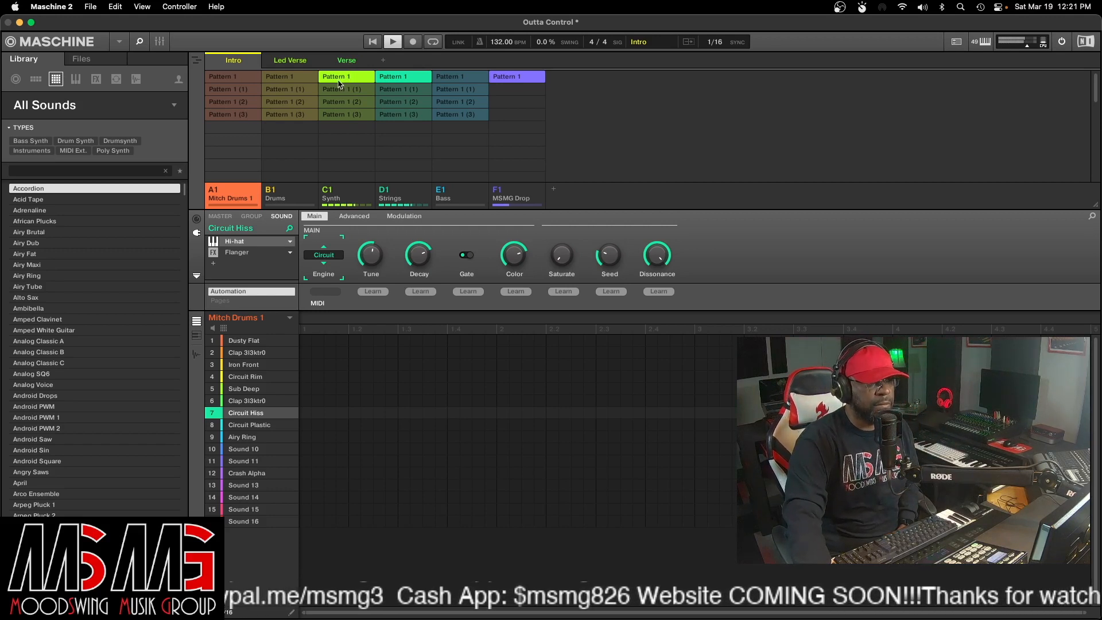
- Audition the Led Verse scene and stop playback
{"action": "left_click", "coordinate": [290, 61]}
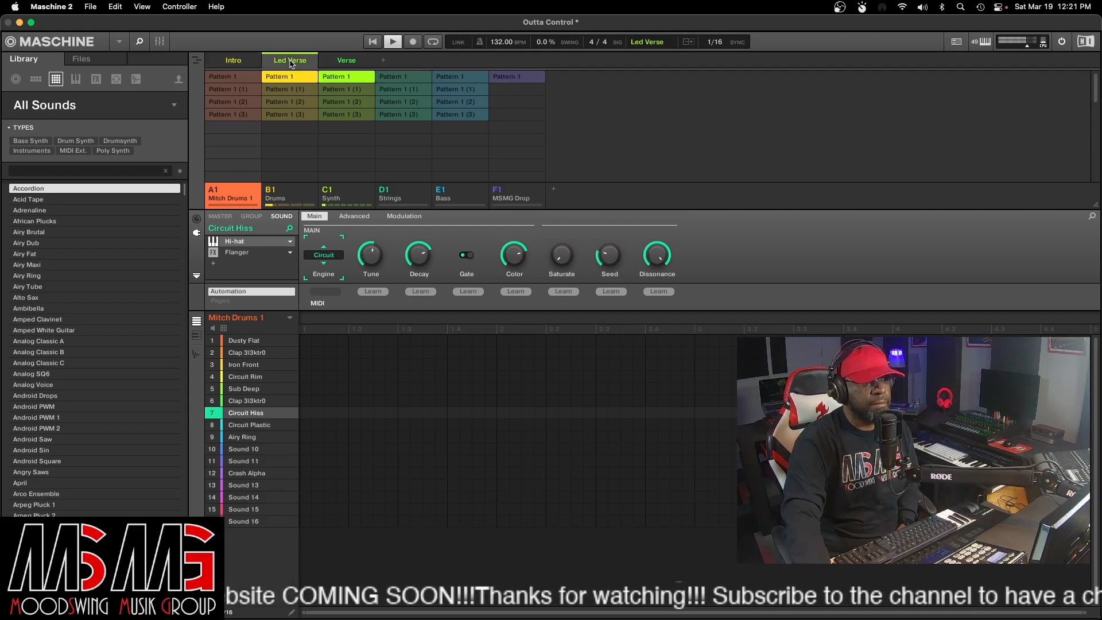
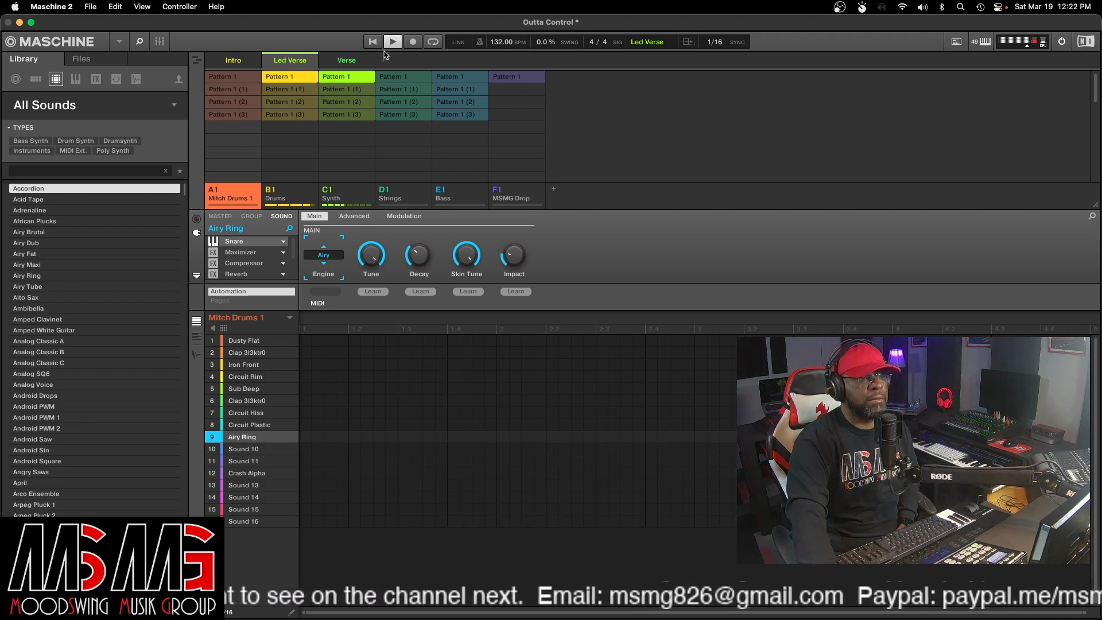
{"action": "left_click", "coordinate": [392, 45]}
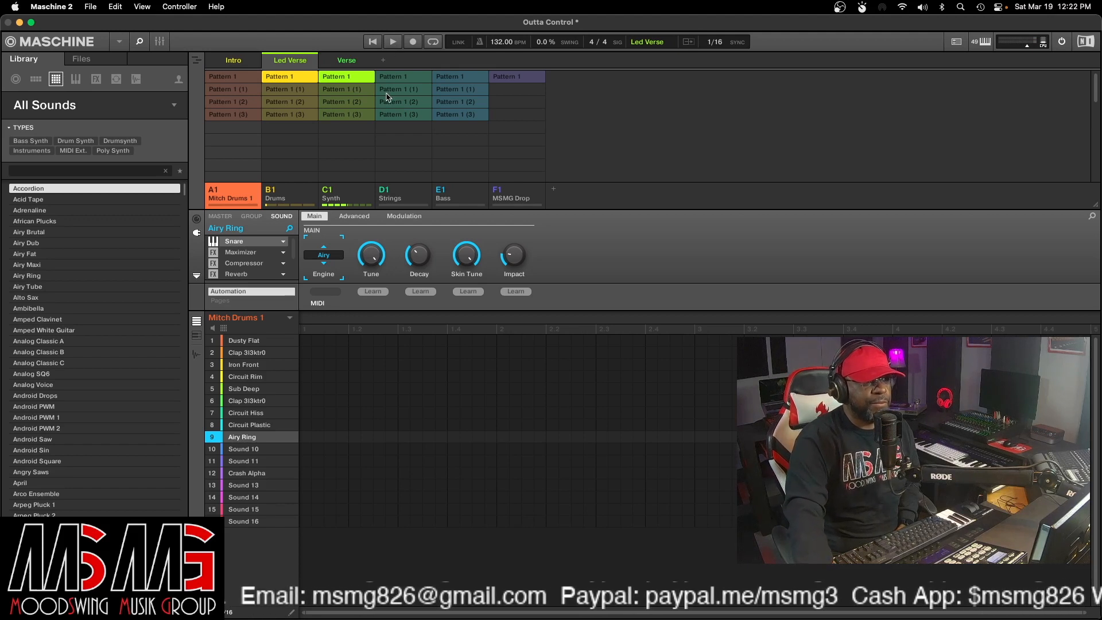
- In the Intro scene, rename Mitch Drums 1's Pattern 1 (2) as "Intro"
{"action": "left_click", "coordinate": [236, 61]}
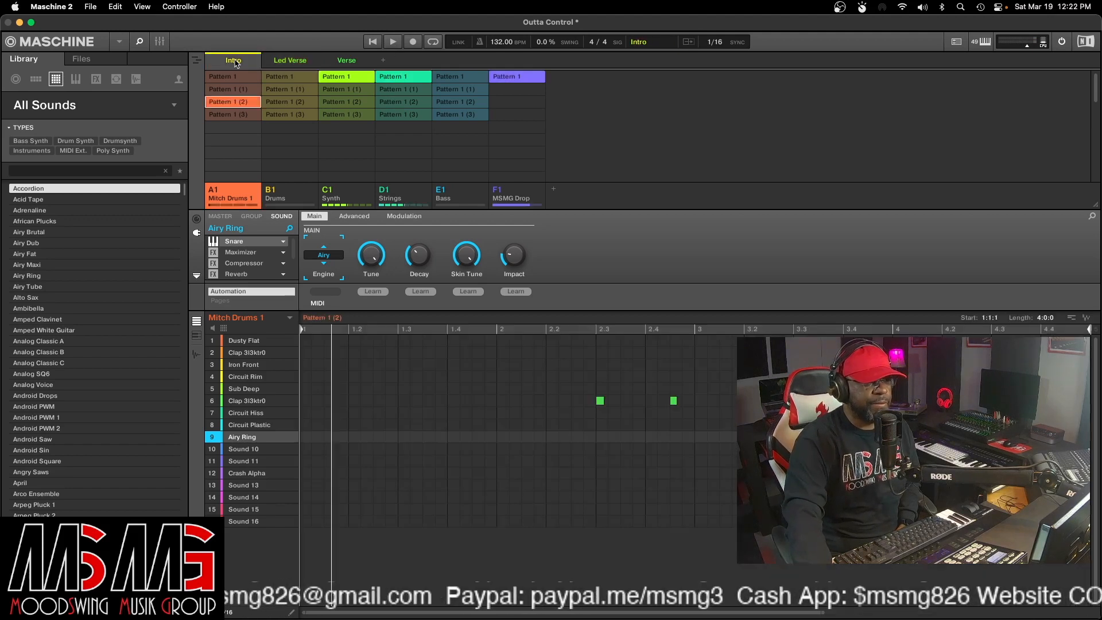
{"action": "right_click", "coordinate": [231, 103]}
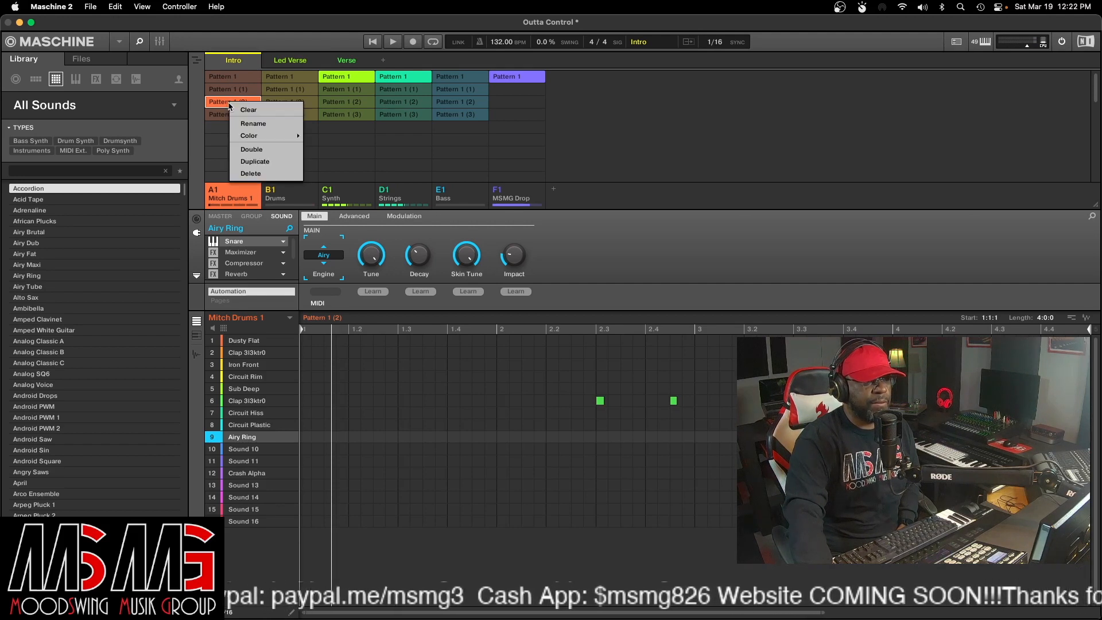
{"action": "left_click", "coordinate": [253, 124]}
{"action": "key", "text": "BackSpace"}
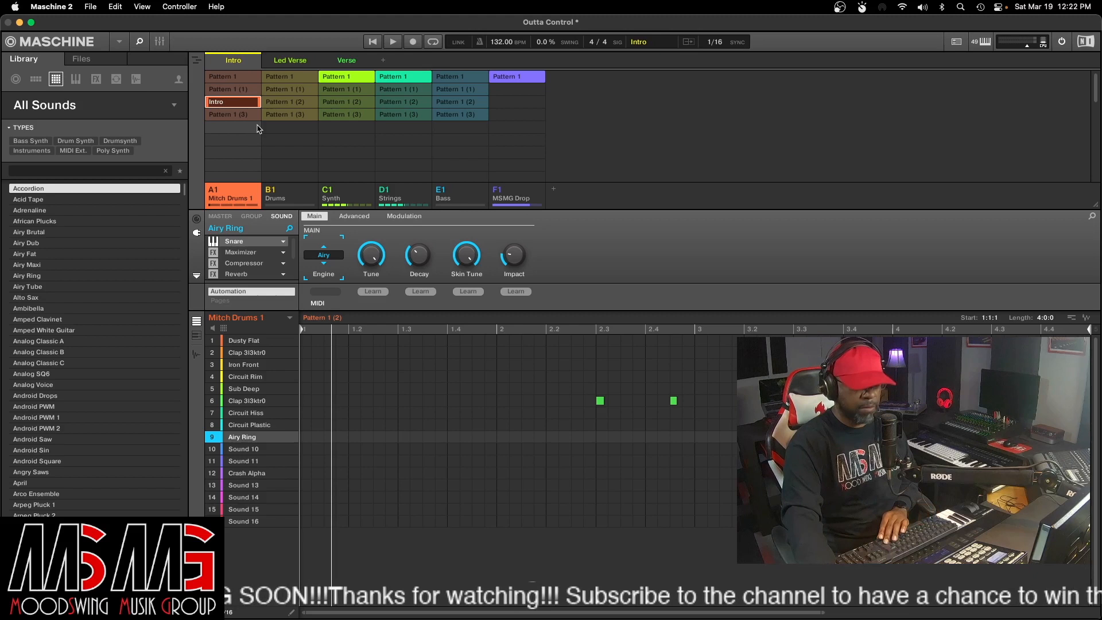
{"action": "key", "text": "Return"}
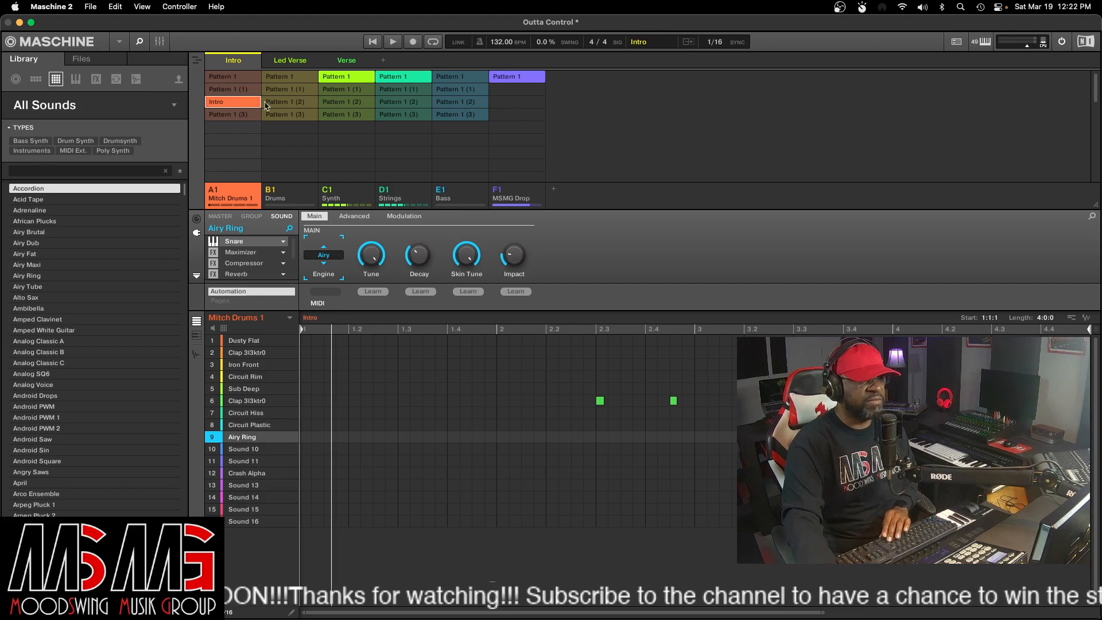
- Rename the Synth group's Pattern 1 as "Intro"
{"action": "right_click", "coordinate": [340, 79]}
{"action": "left_click", "coordinate": [361, 100]}
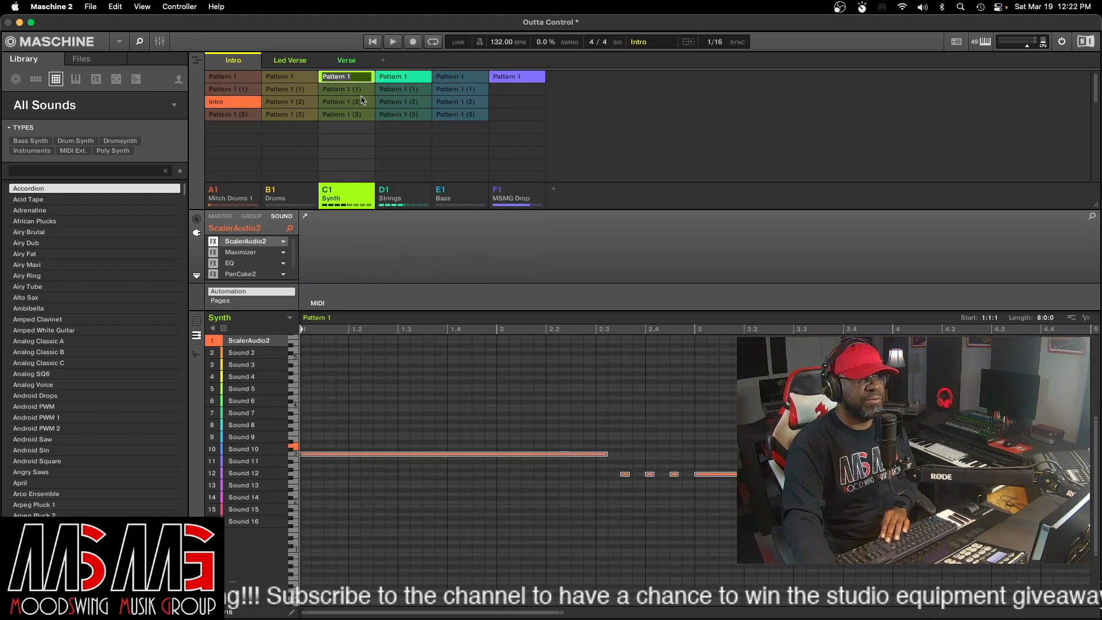
{"action": "key", "text": "BackSpace"}
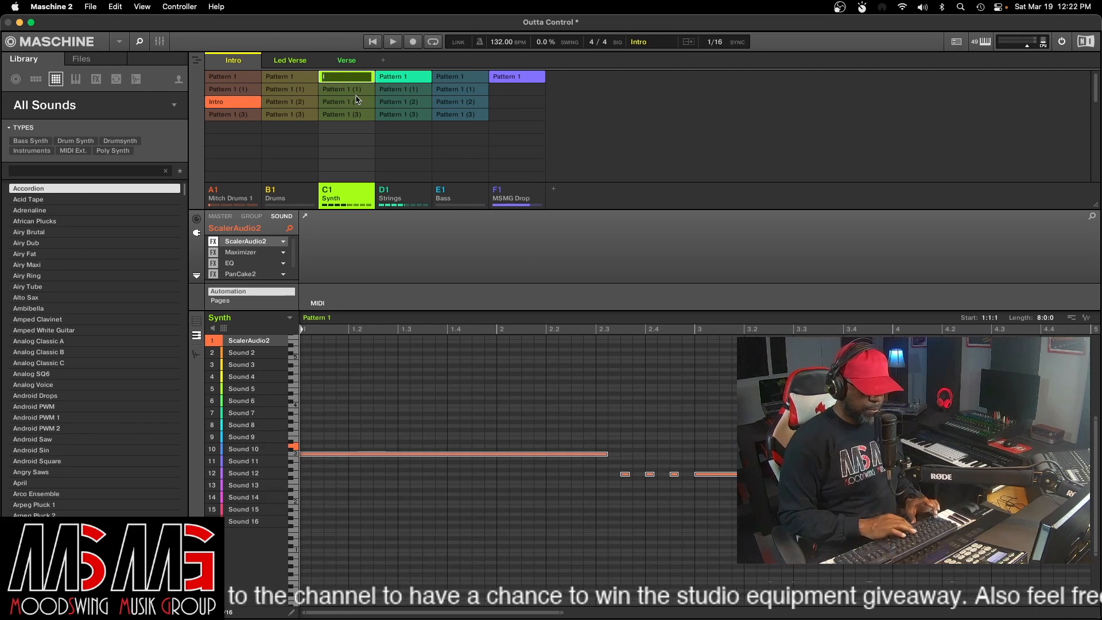
{"action": "type", "text": "Intro"}
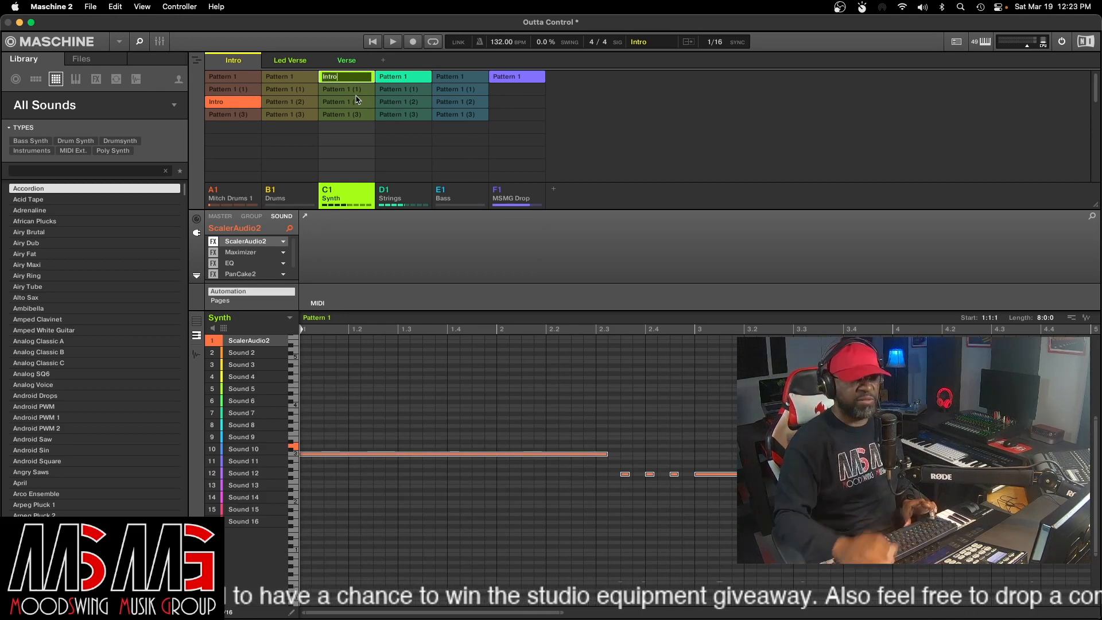
{"action": "key", "text": "Return"}
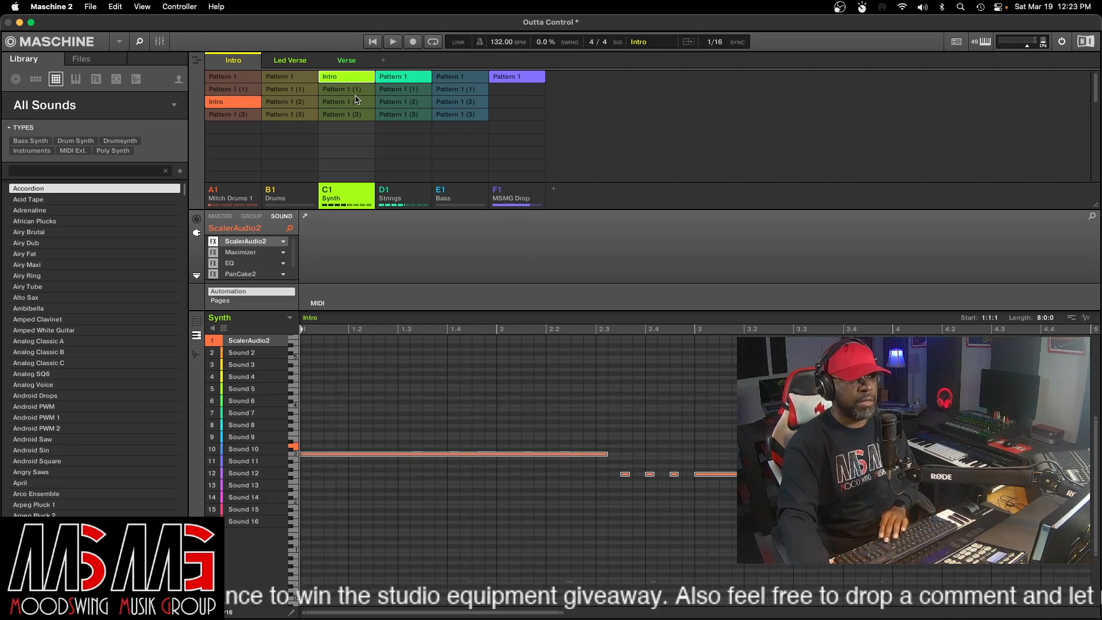
- Rename the Strings group's Pattern 1 as "Intro" and select the MSMG Drop group's pattern
{"action": "right_click", "coordinate": [398, 78]}
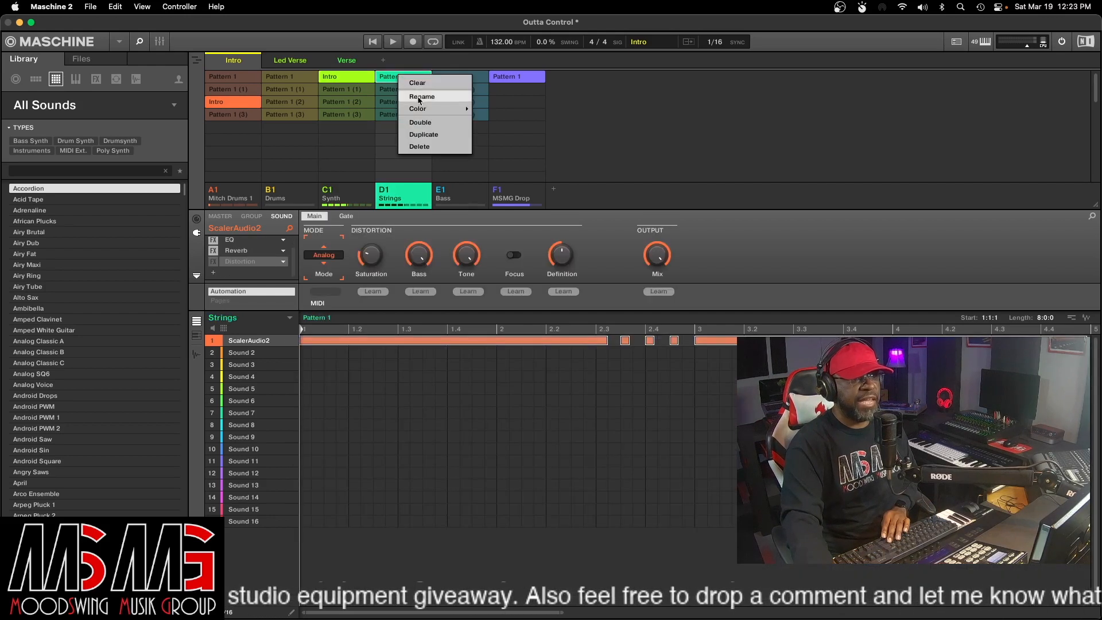
{"action": "left_click", "coordinate": [417, 97]}
{"action": "type", "text": "Intro"}
{"action": "key", "text": "Return"}
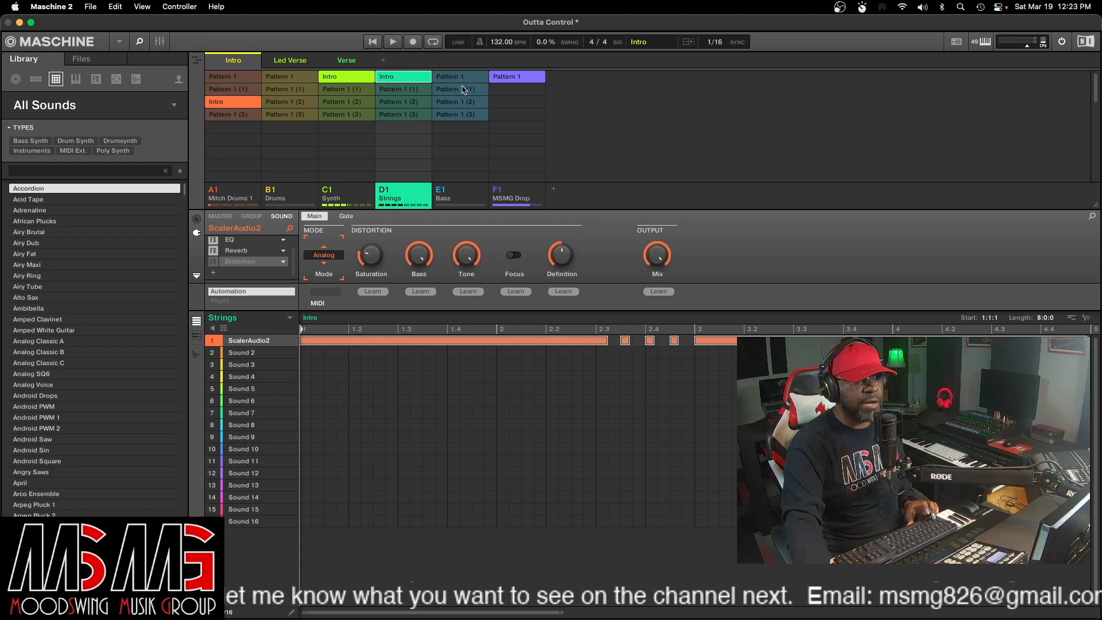
{"action": "right_click", "coordinate": [514, 79]}
{"action": "left_click", "coordinate": [507, 80]}
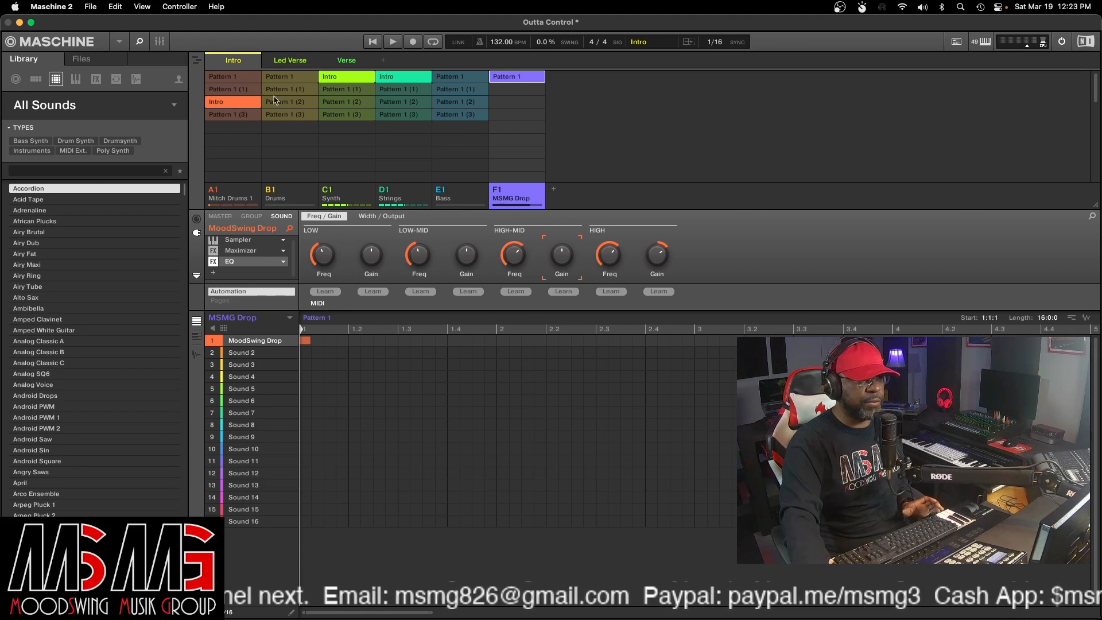
- In the Led Verse scene, rename the Drums group's Pattern 1 as "Lead Verse"
{"action": "left_click", "coordinate": [288, 62]}
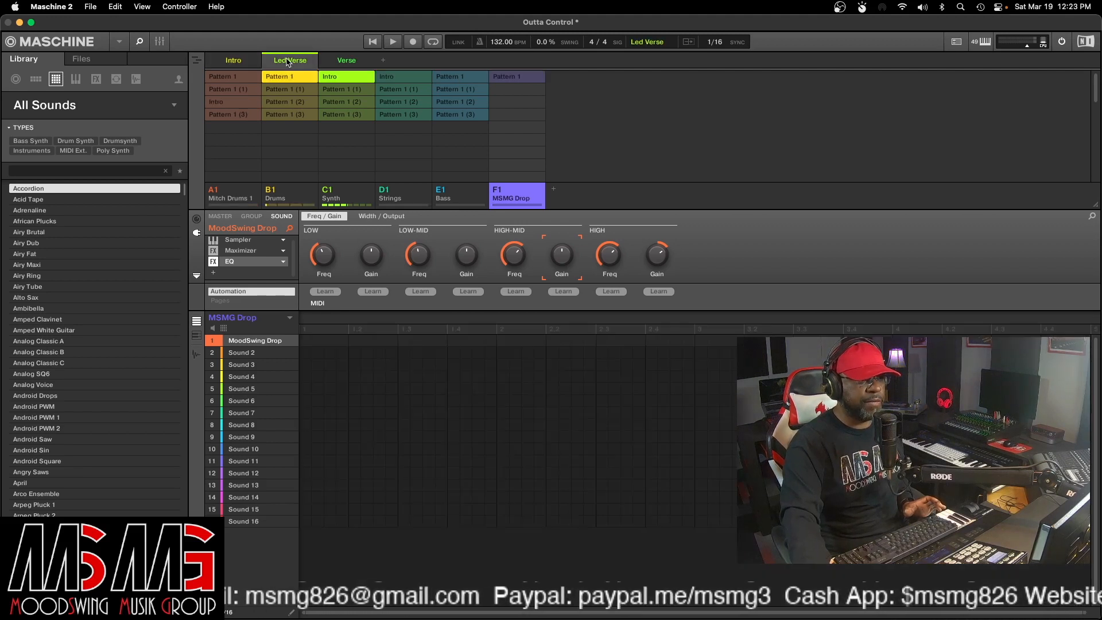
{"action": "right_click", "coordinate": [286, 80]}
{"action": "left_click", "coordinate": [306, 97]}
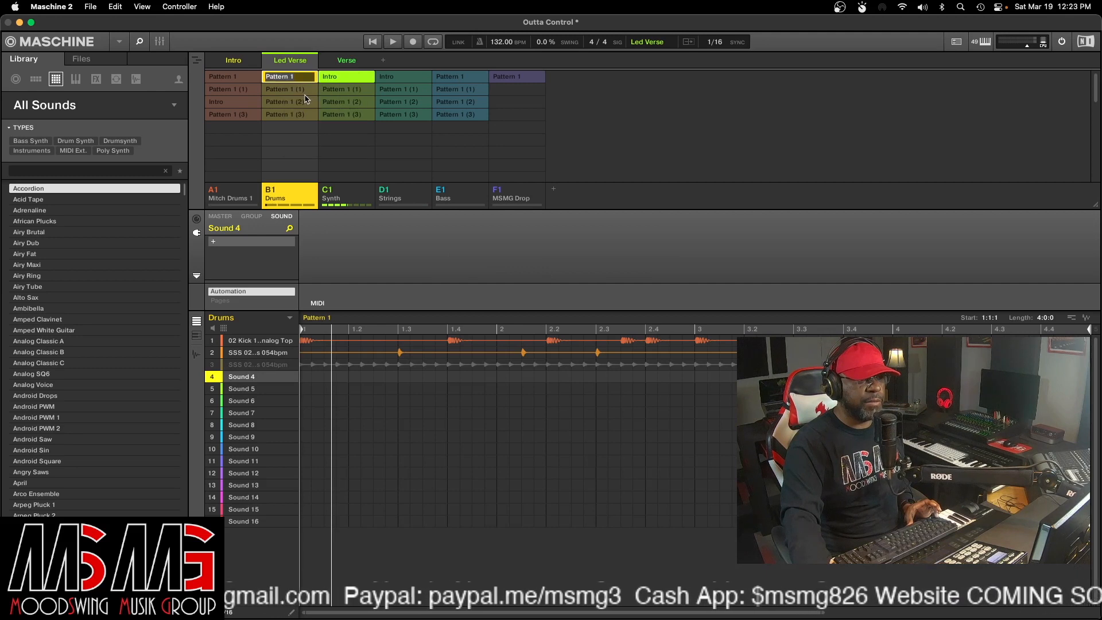
{"action": "type", "text": "L"}
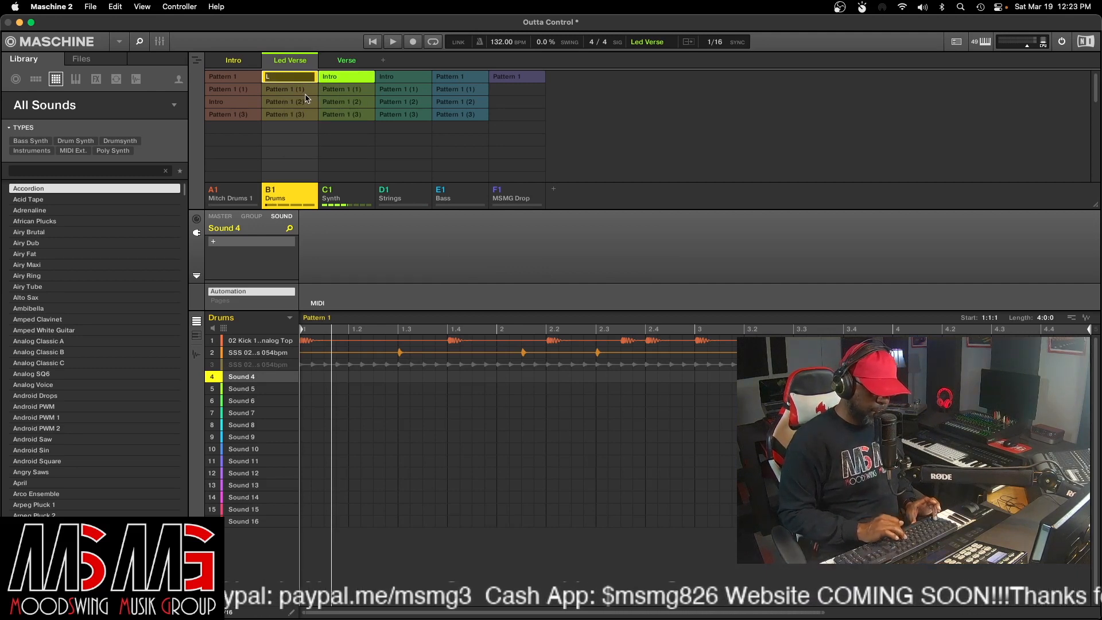
{"action": "type", "text": "ead Verse"}
{"action": "key", "text": "Return"}
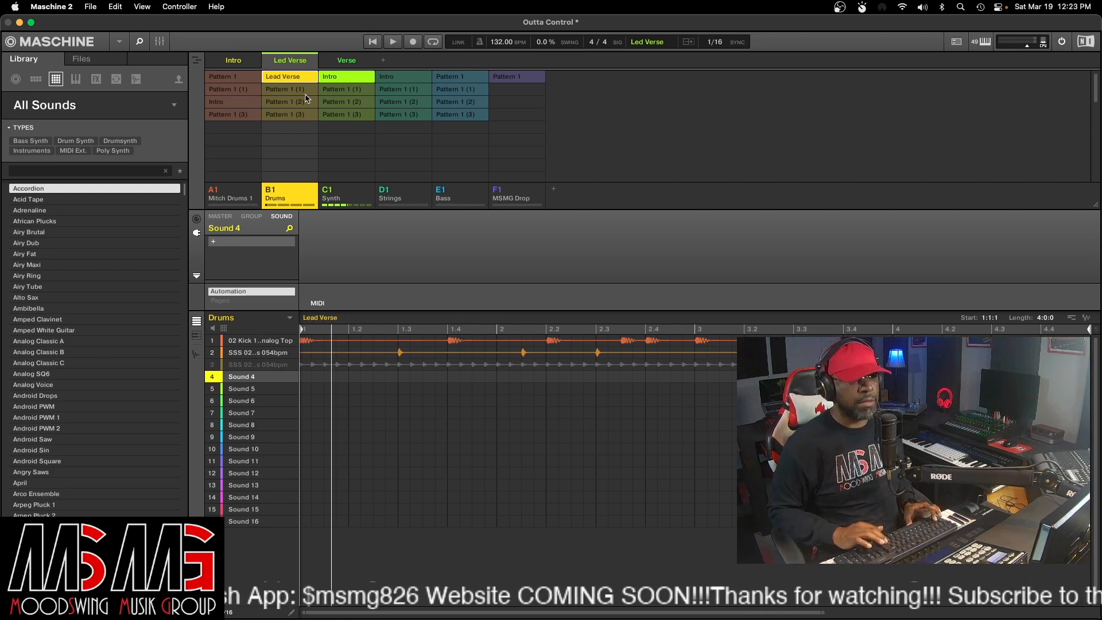
- Rename the Synth group's pattern in the Led Verse scene as "Lead versse"
{"action": "left_click", "coordinate": [337, 77]}
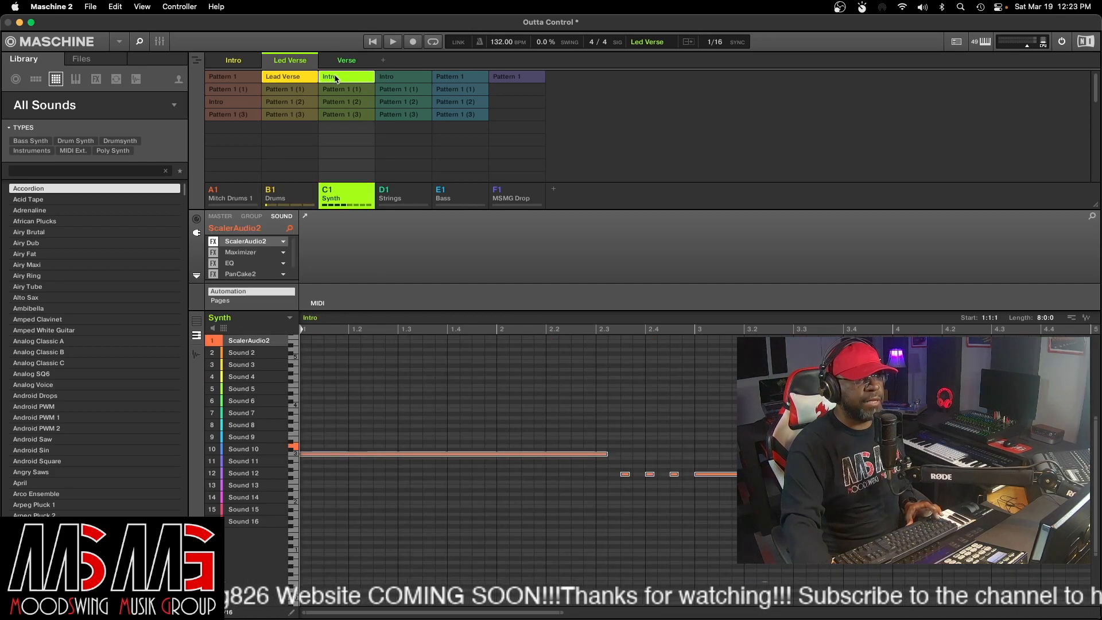
{"action": "right_click", "coordinate": [338, 78]}
{"action": "left_click", "coordinate": [354, 96]}
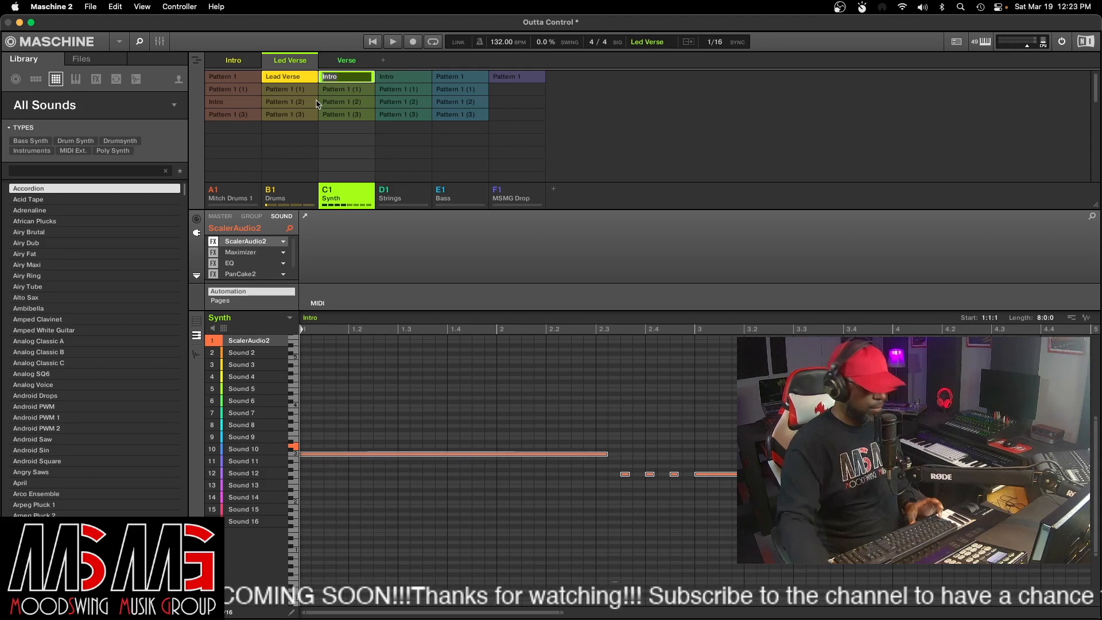
{"action": "type", "text": "Lead versse"}
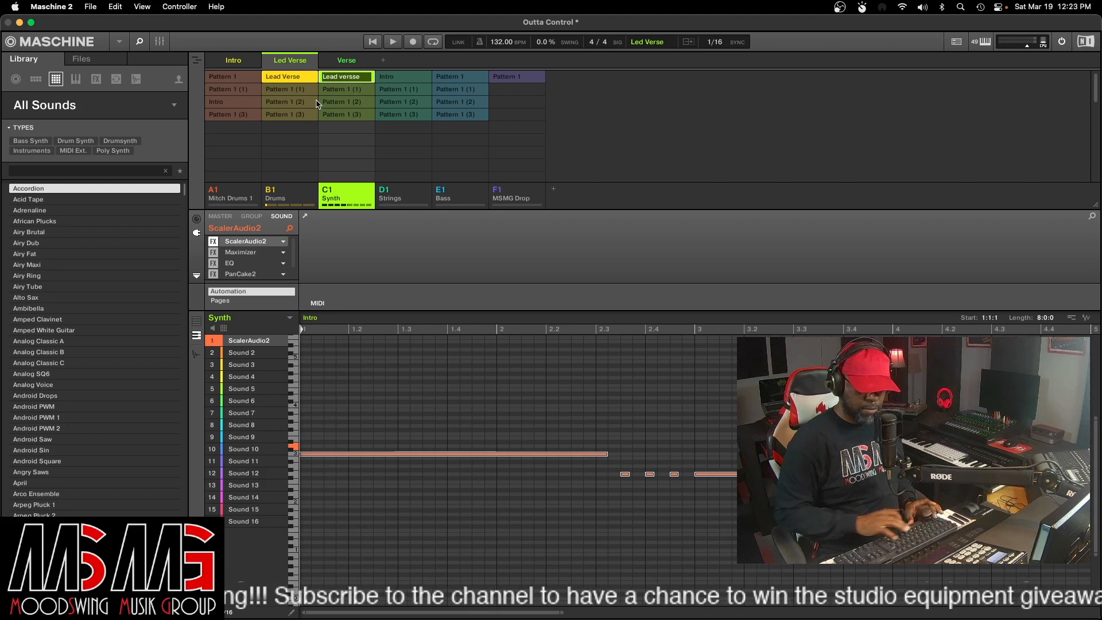
{"action": "key", "text": "Return"}
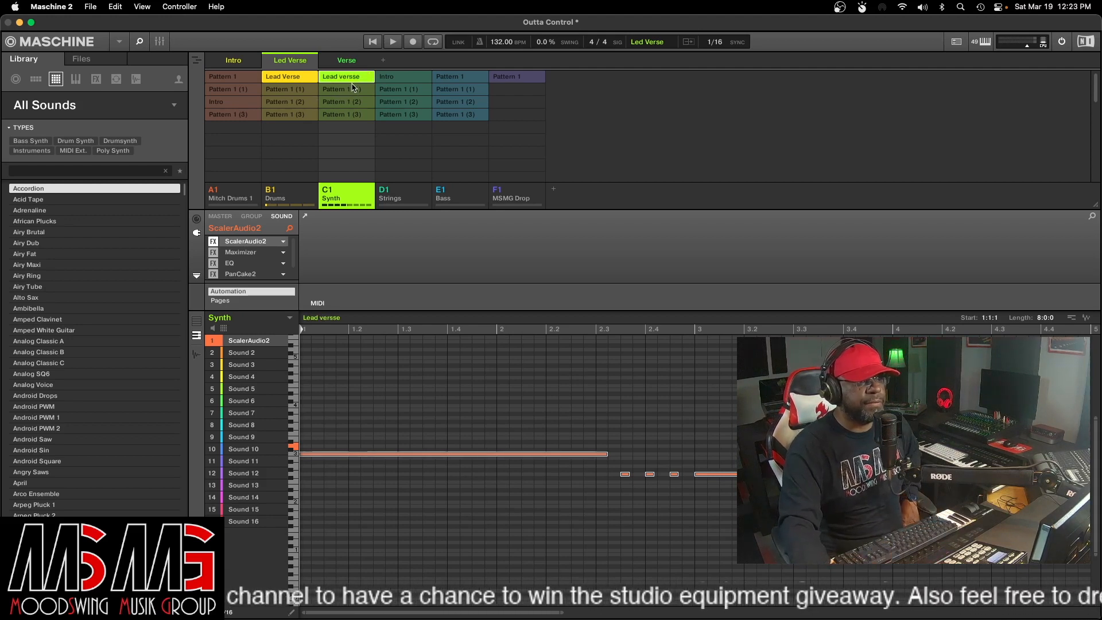
- In the Verse scene, rename Mitch Drums 1's Pattern 1 (1) as "Verse"
{"action": "left_click", "coordinate": [347, 60]}
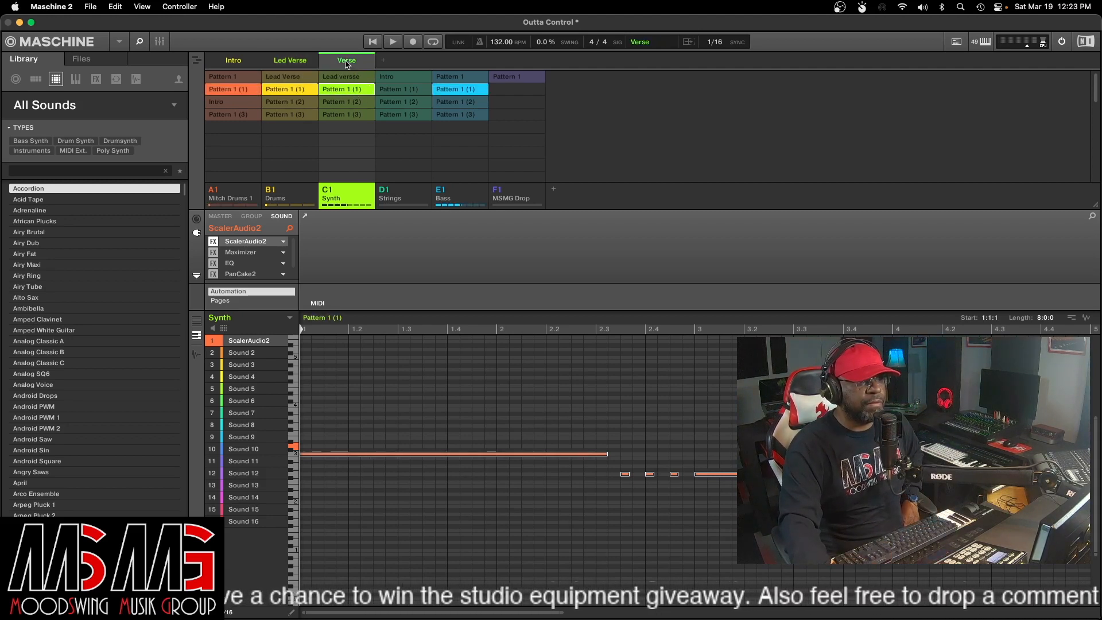
{"action": "left_click", "coordinate": [232, 60]}
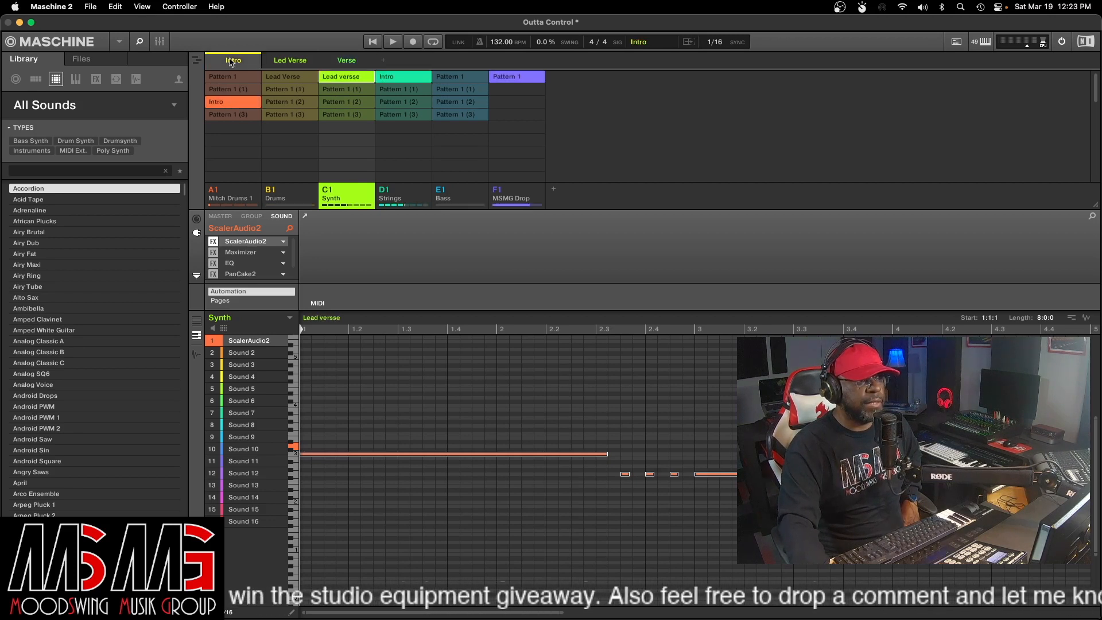
{"action": "left_click", "coordinate": [295, 61]}
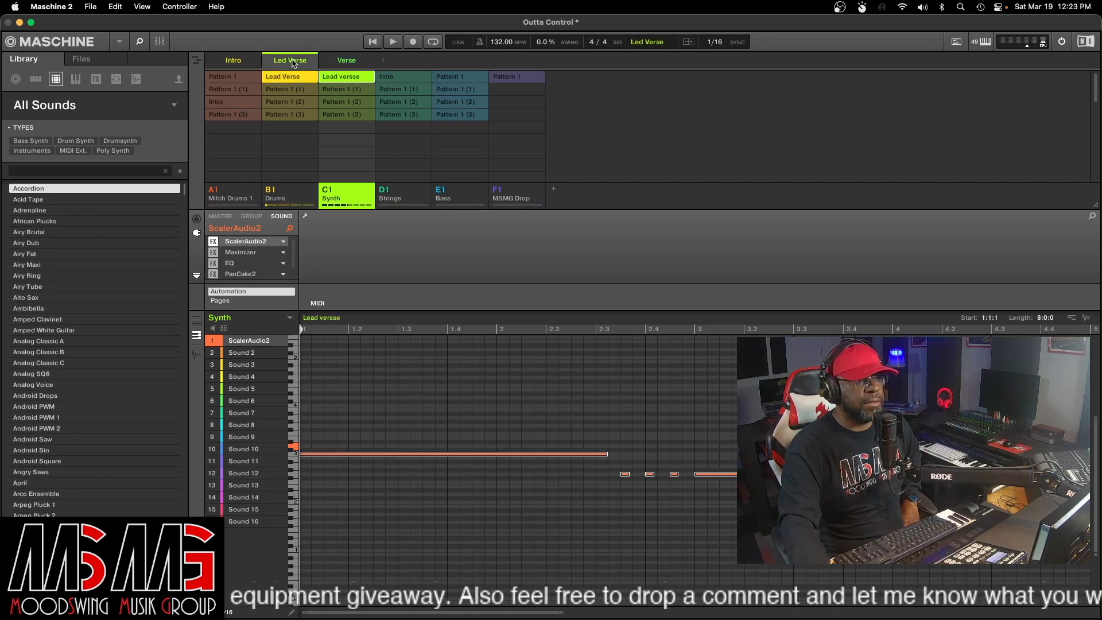
{"action": "left_click", "coordinate": [341, 61]}
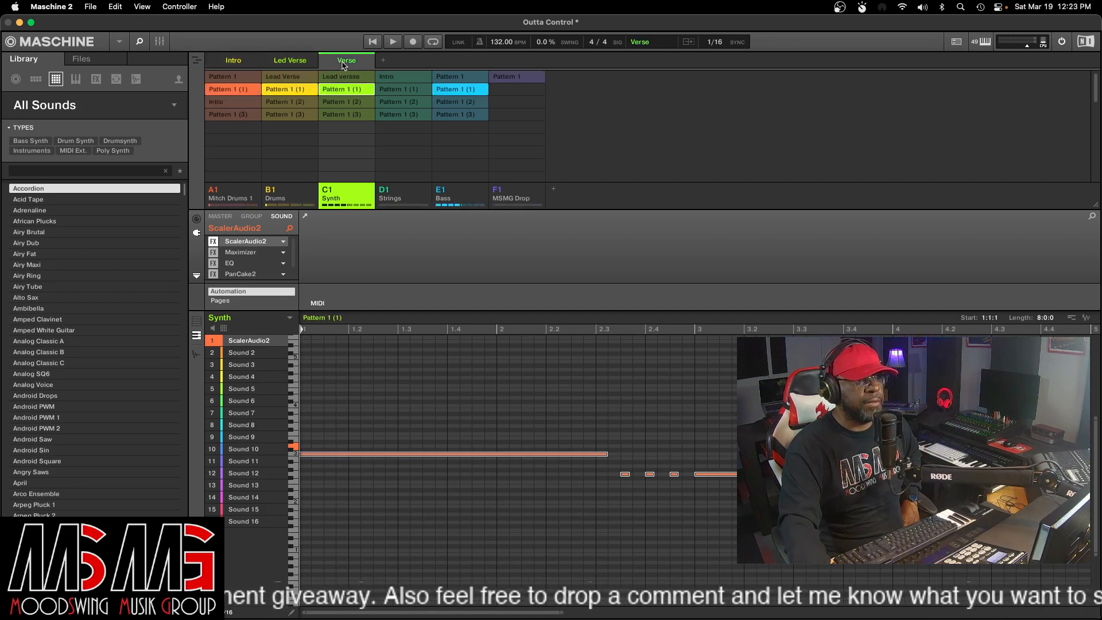
{"action": "right_click", "coordinate": [240, 93]}
{"action": "left_click", "coordinate": [256, 110]}
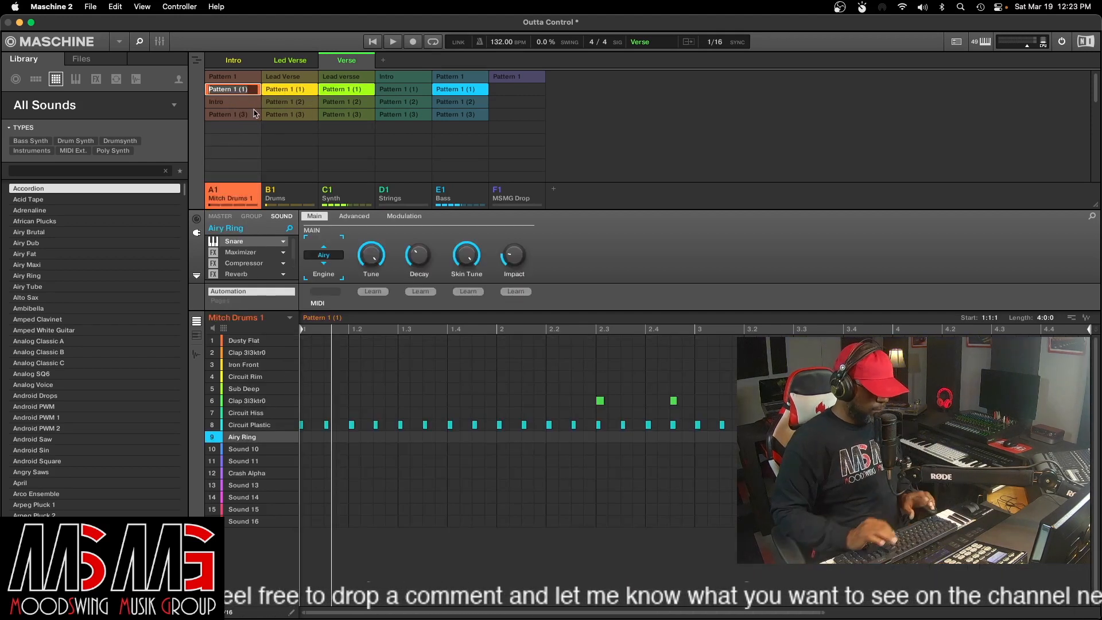
{"action": "type", "text": "V"}
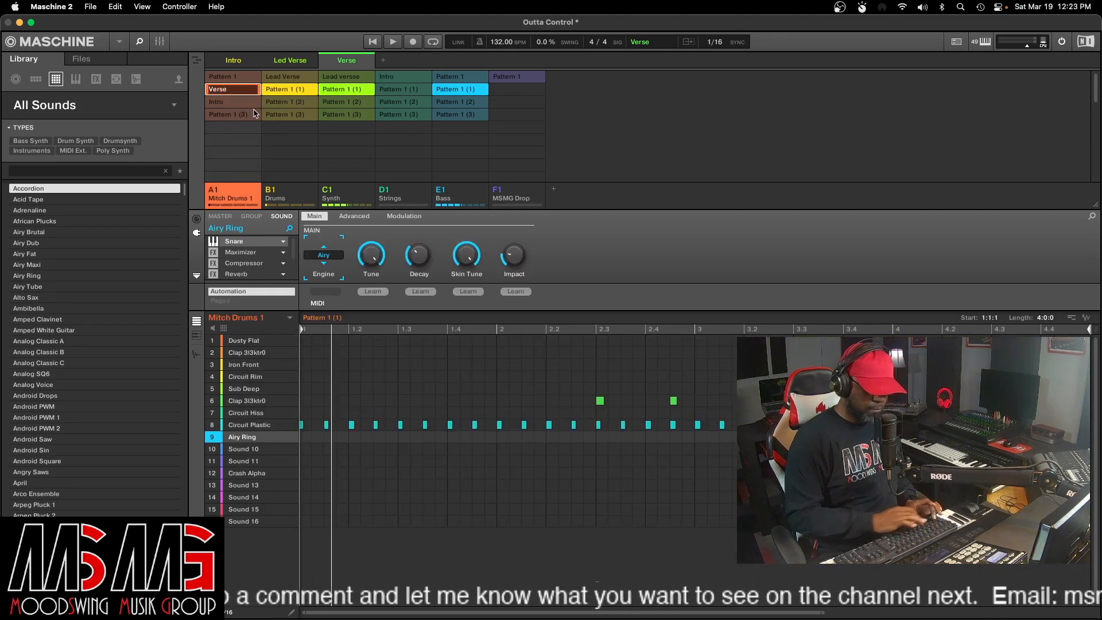
{"action": "type", "text": "erse"}
{"action": "key", "text": "Return"}
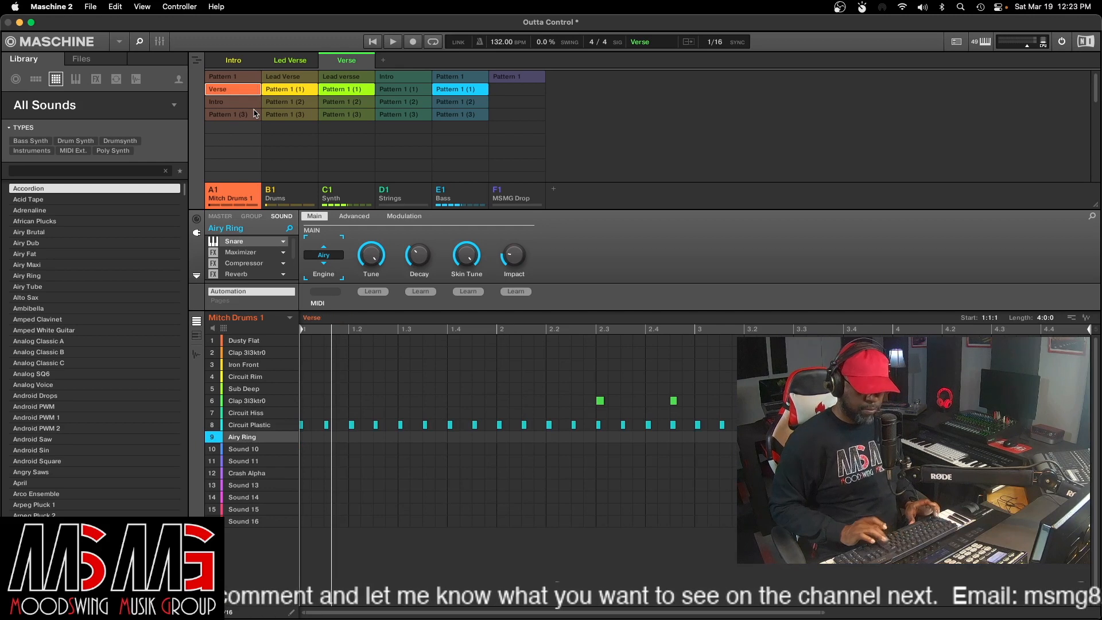
- Rename Pattern 1 (1) of both the Drums and Synth groups as "Verse"
{"action": "right_click", "coordinate": [280, 93]}
{"action": "left_click", "coordinate": [302, 115]}
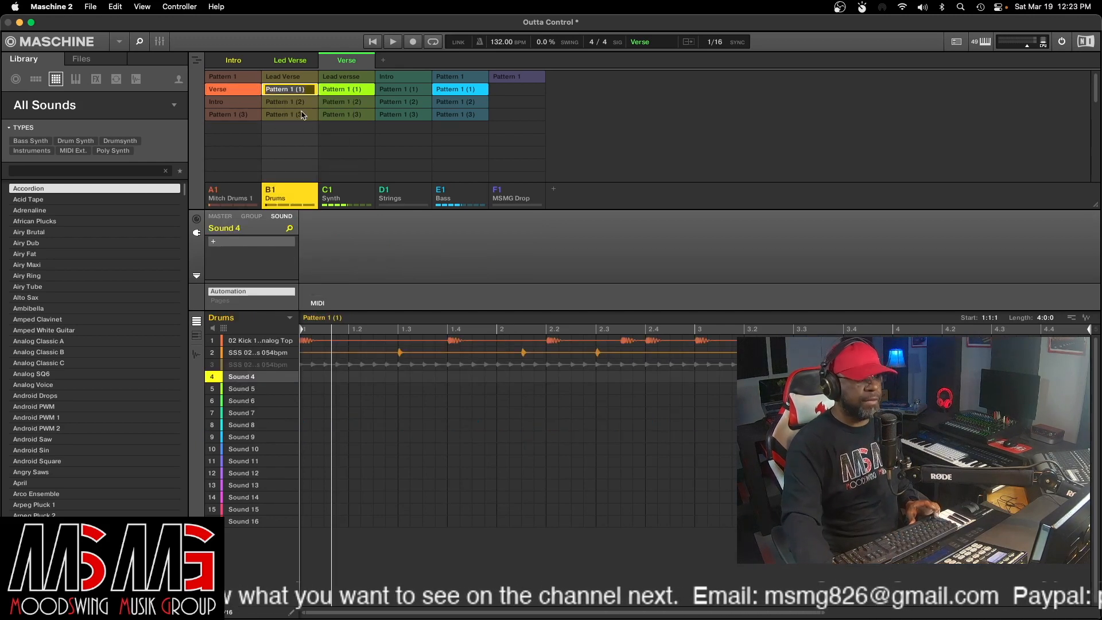
{"action": "type", "text": "Verse"}
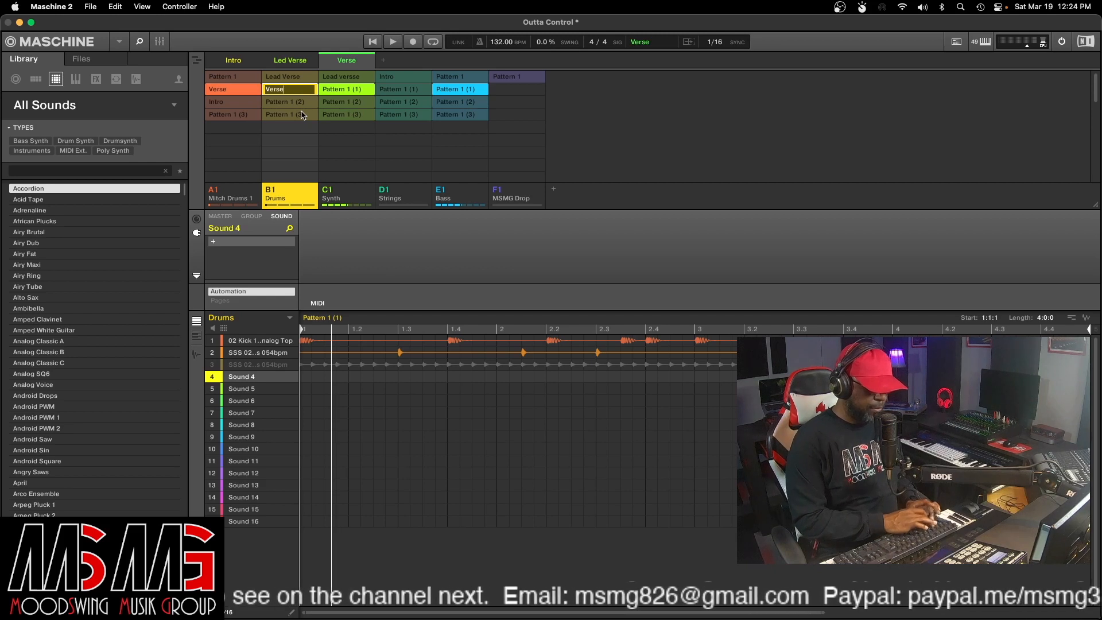
{"action": "key", "text": "Return"}
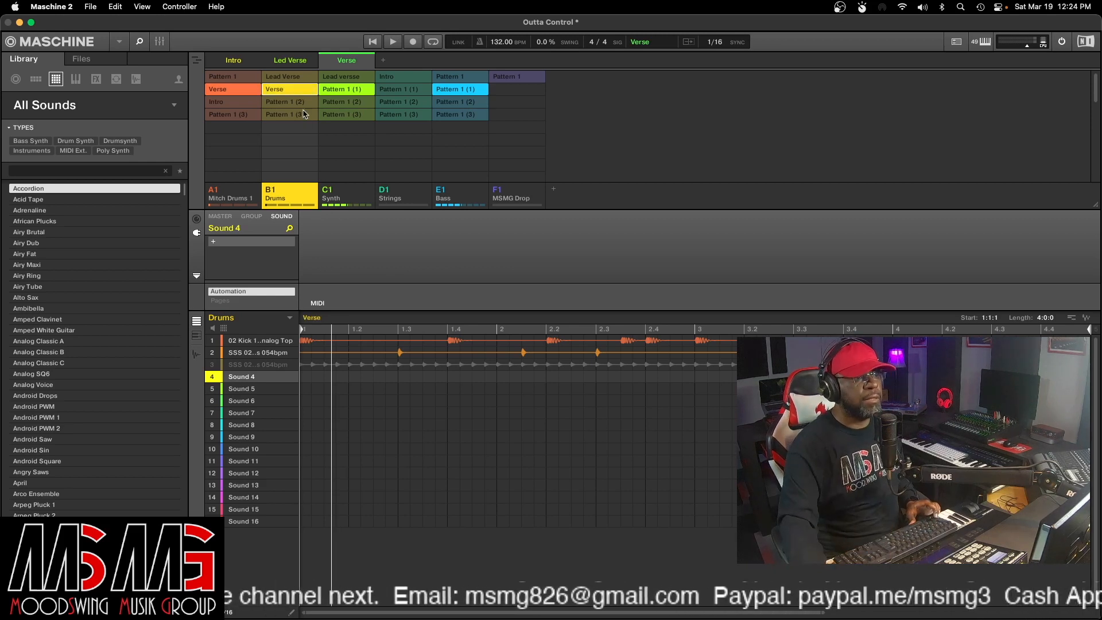
{"action": "right_click", "coordinate": [340, 92]}
{"action": "left_click", "coordinate": [361, 114]}
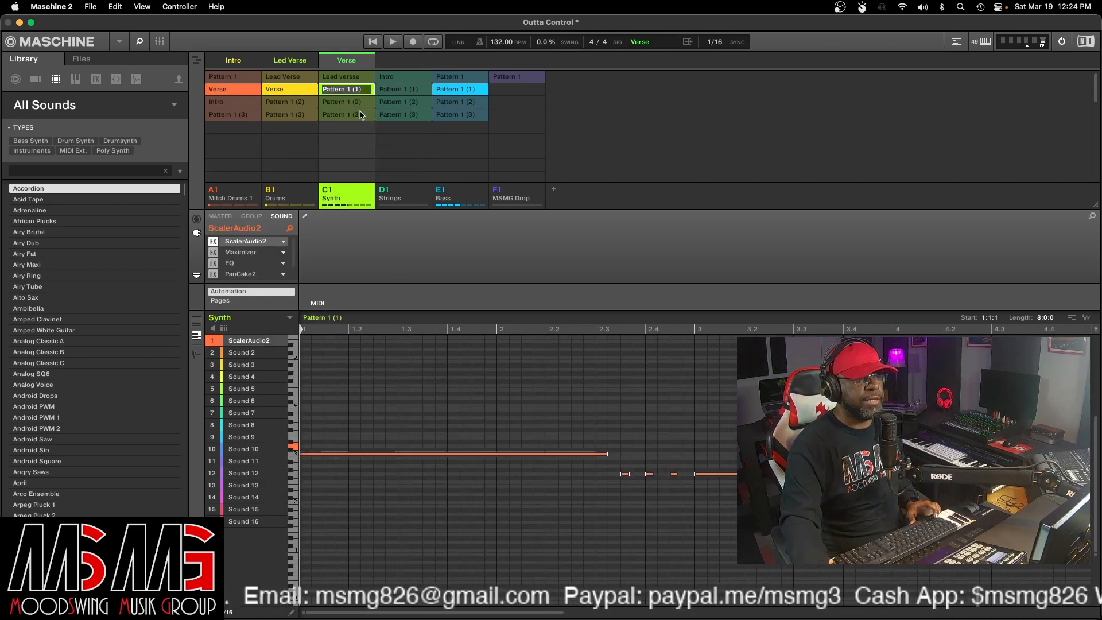
{"action": "type", "text": "Vers"}
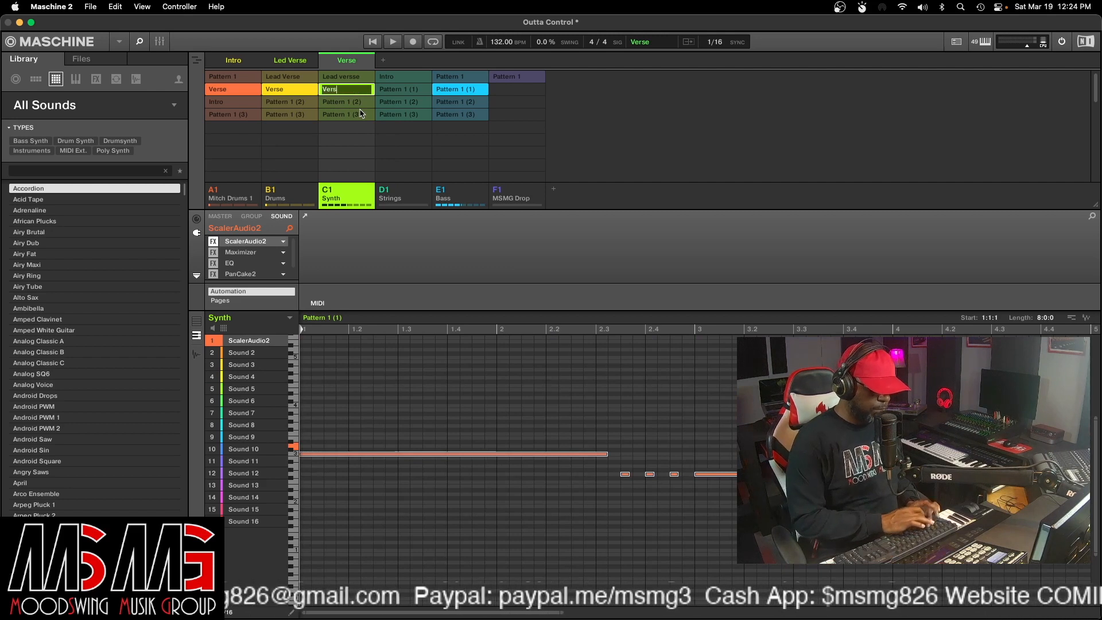
{"action": "type", "text": "e"}
{"action": "key", "text": "Return"}
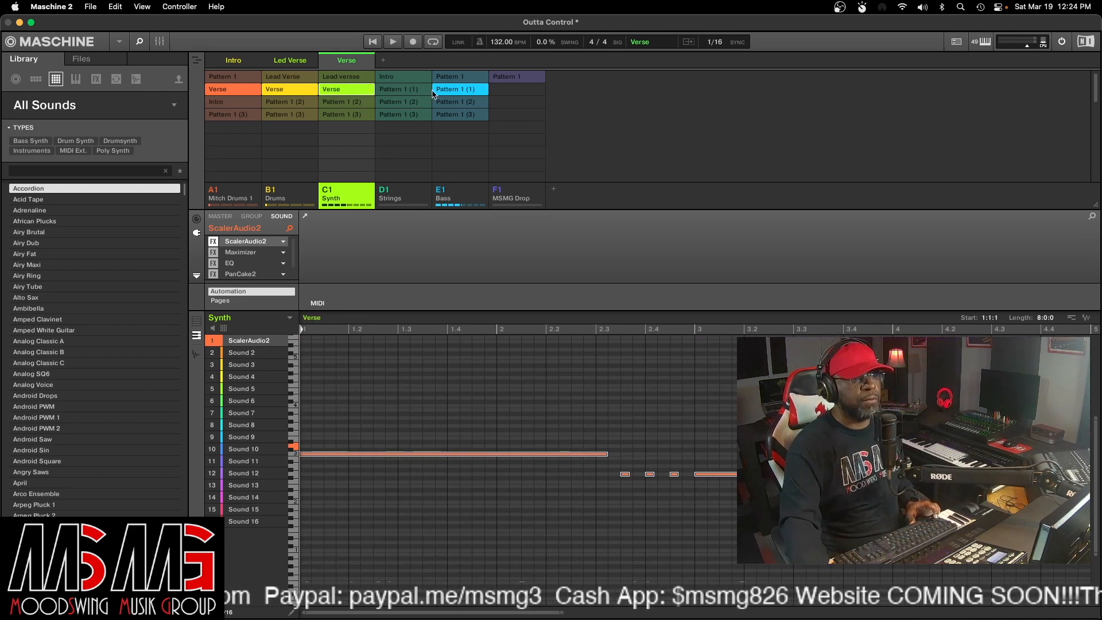
- In the Verse scene, rename the Bass group's Pattern 1 (1) as "Verse"
{"action": "right_click", "coordinate": [457, 89]}
{"action": "left_click", "coordinate": [479, 109]}
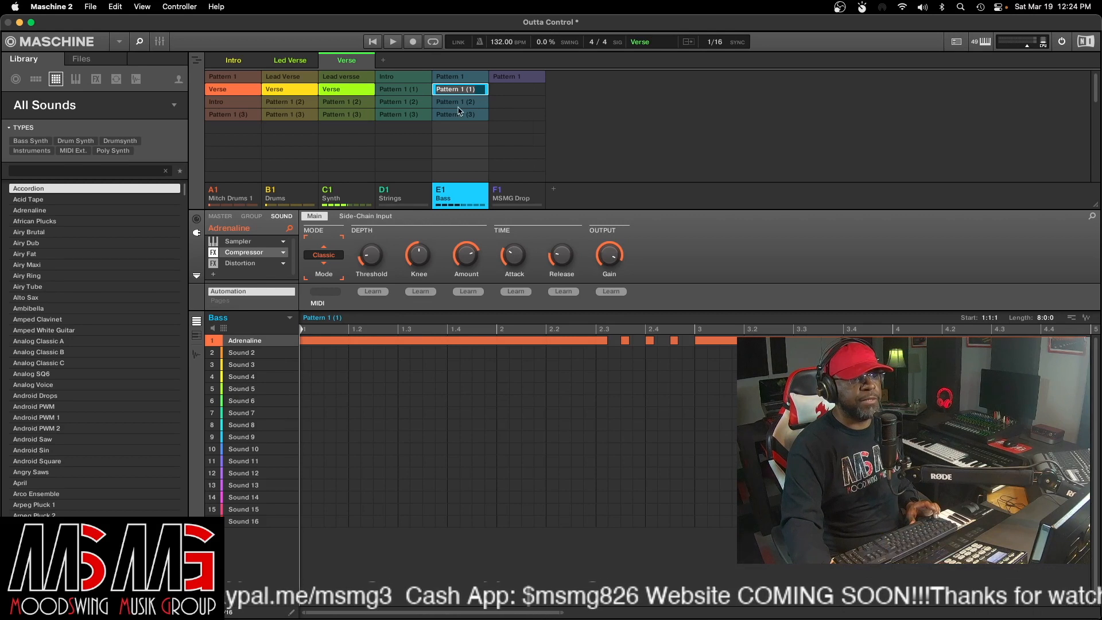
{"action": "type", "text": "Ver"}
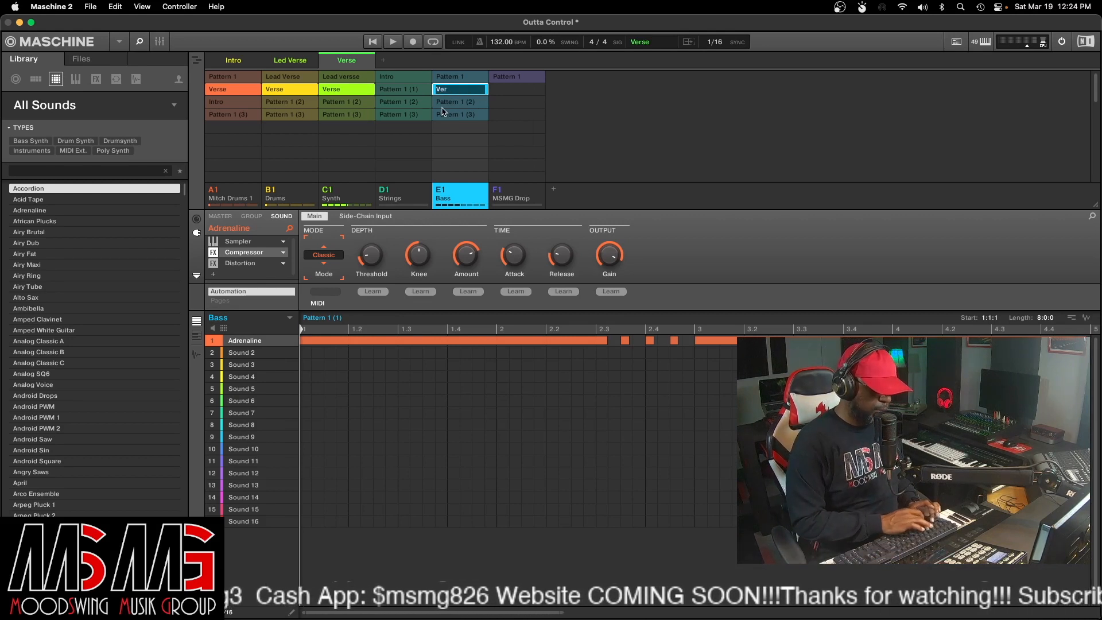
{"action": "key", "text": "Return"}
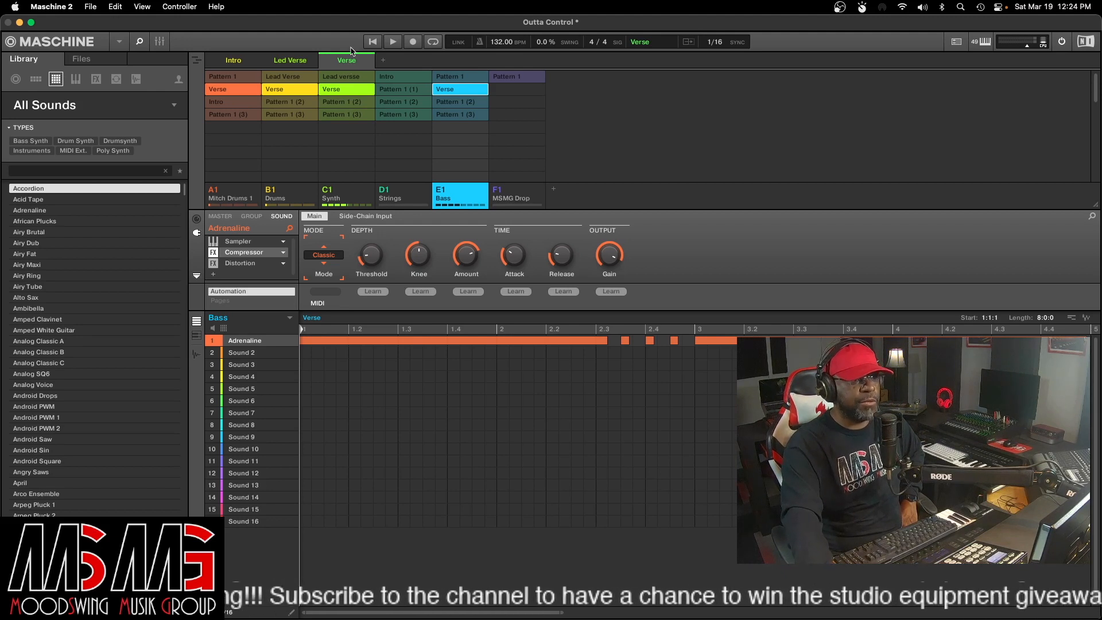
- In the Intro scene, switch the Synth group to Pattern 1 (2) and rename that pattern as "Intro"
{"action": "left_click", "coordinate": [231, 60]}
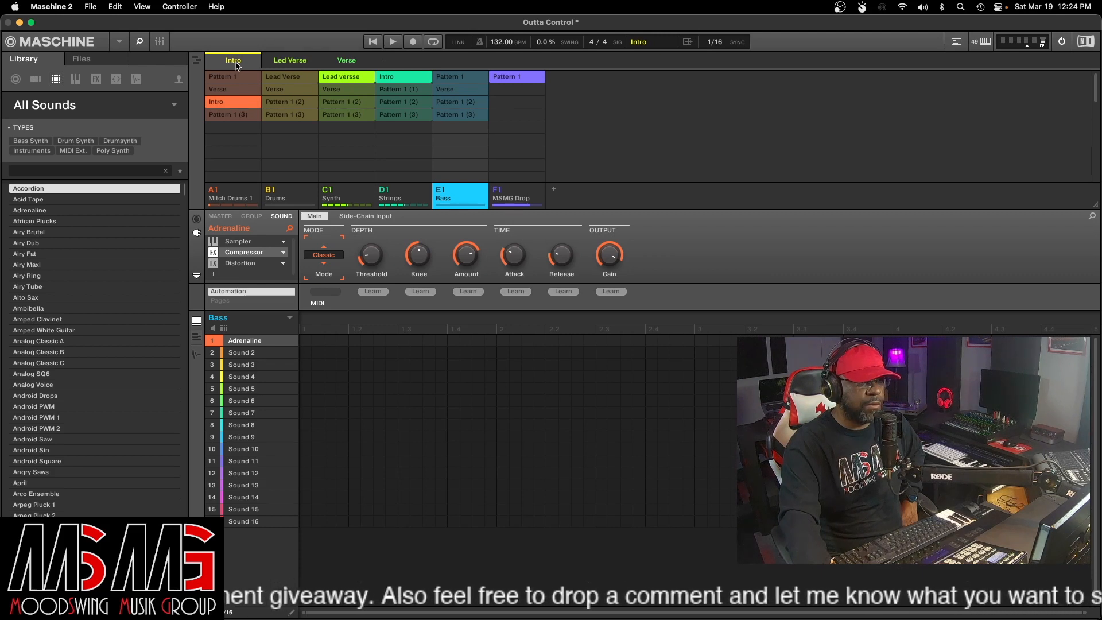
{"action": "left_click", "coordinate": [347, 105]}
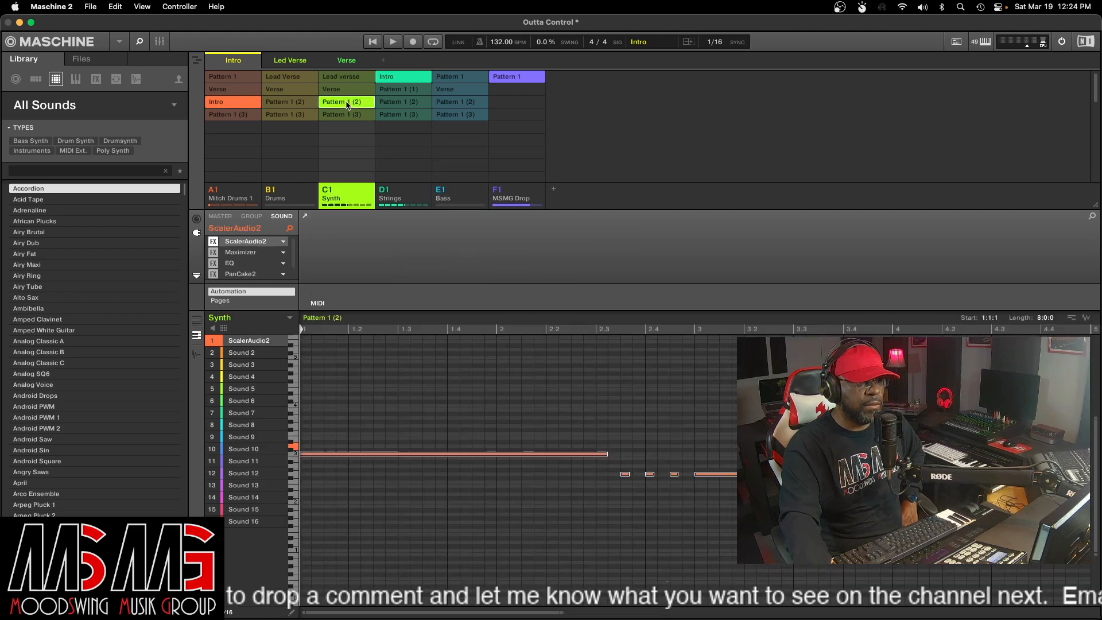
{"action": "right_click", "coordinate": [345, 105]}
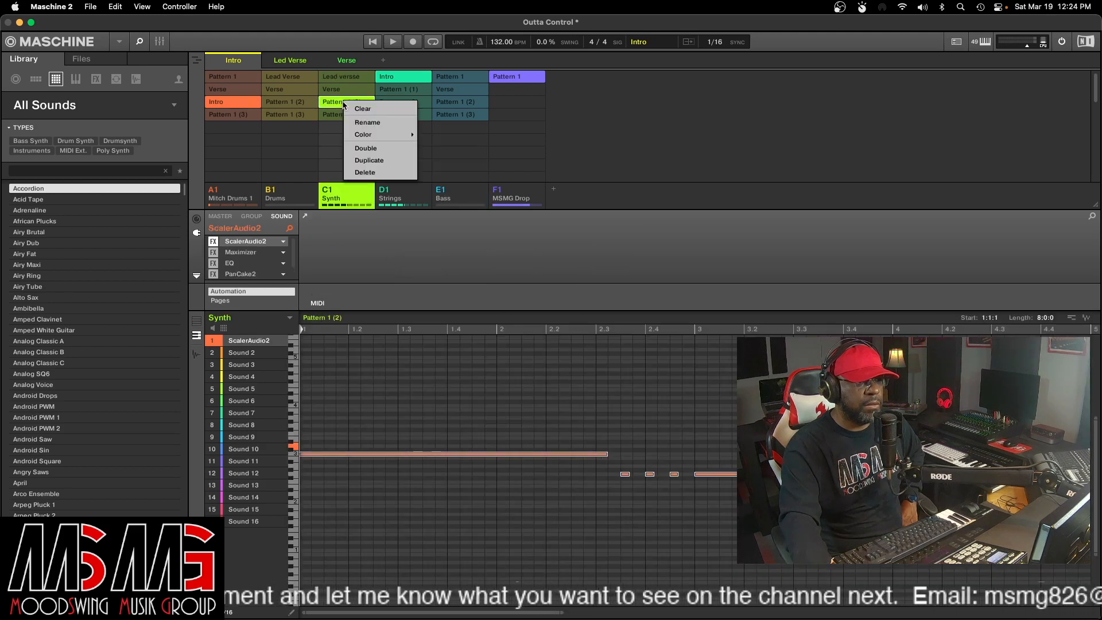
{"action": "left_click", "coordinate": [369, 123]}
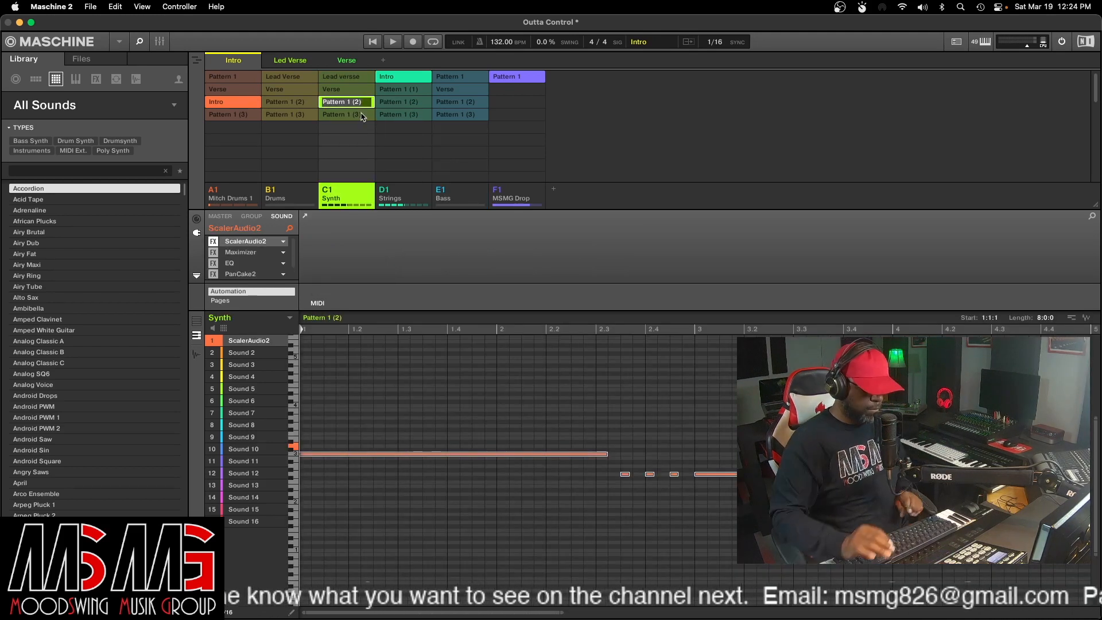
{"action": "type", "text": "Intro"}
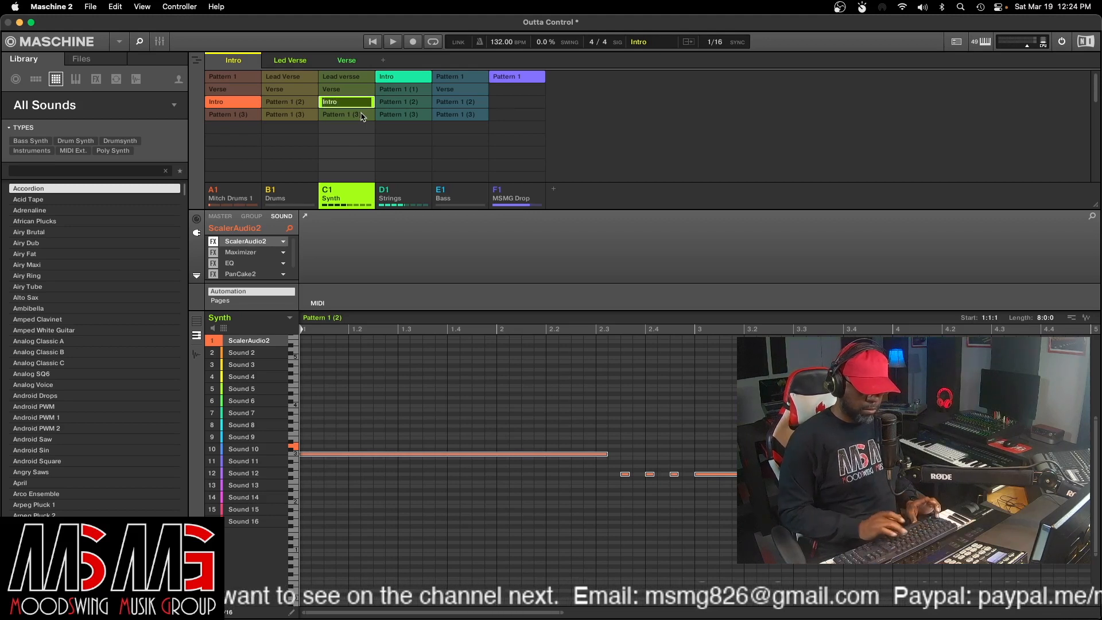
{"action": "key", "text": "Return"}
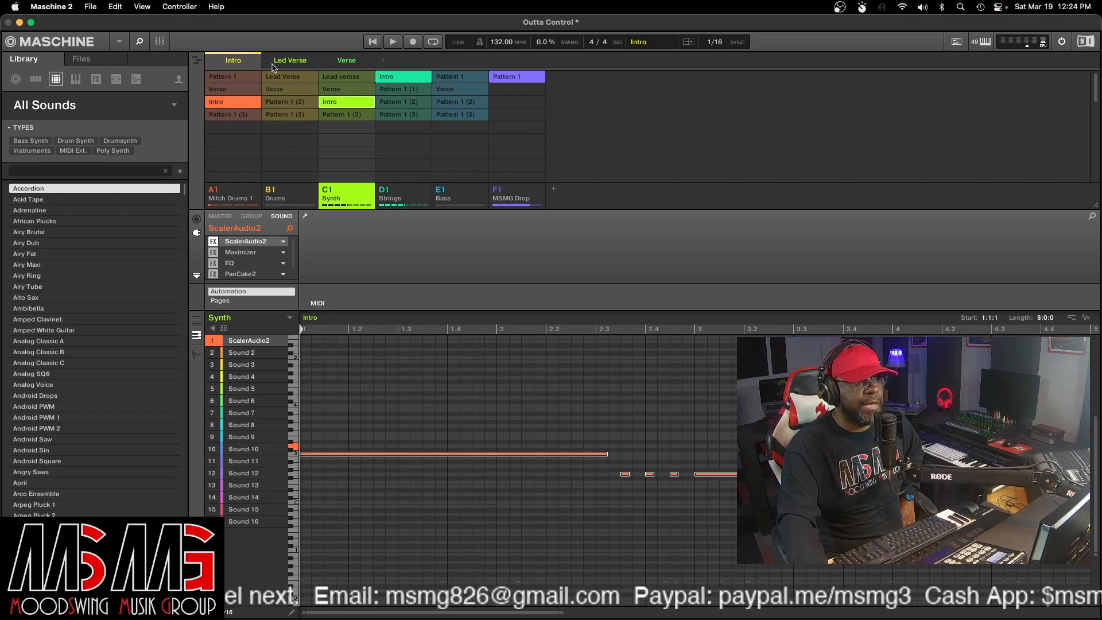
- Add a new scene after the Verse scene and name it "Hook"
{"action": "left_click", "coordinate": [289, 63]}
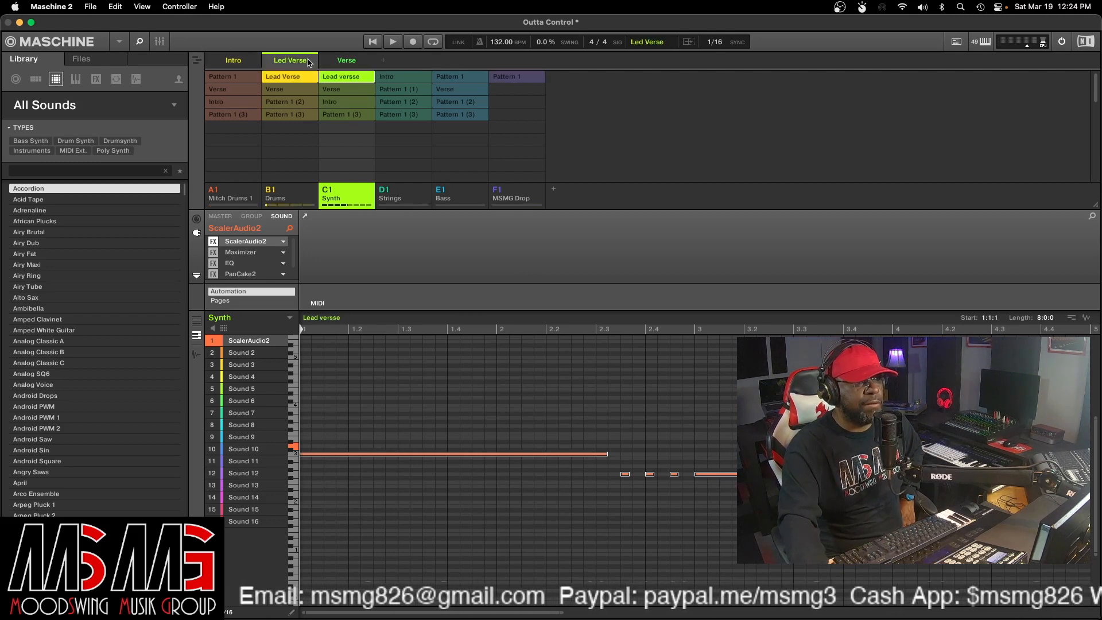
{"action": "left_click", "coordinate": [349, 63]}
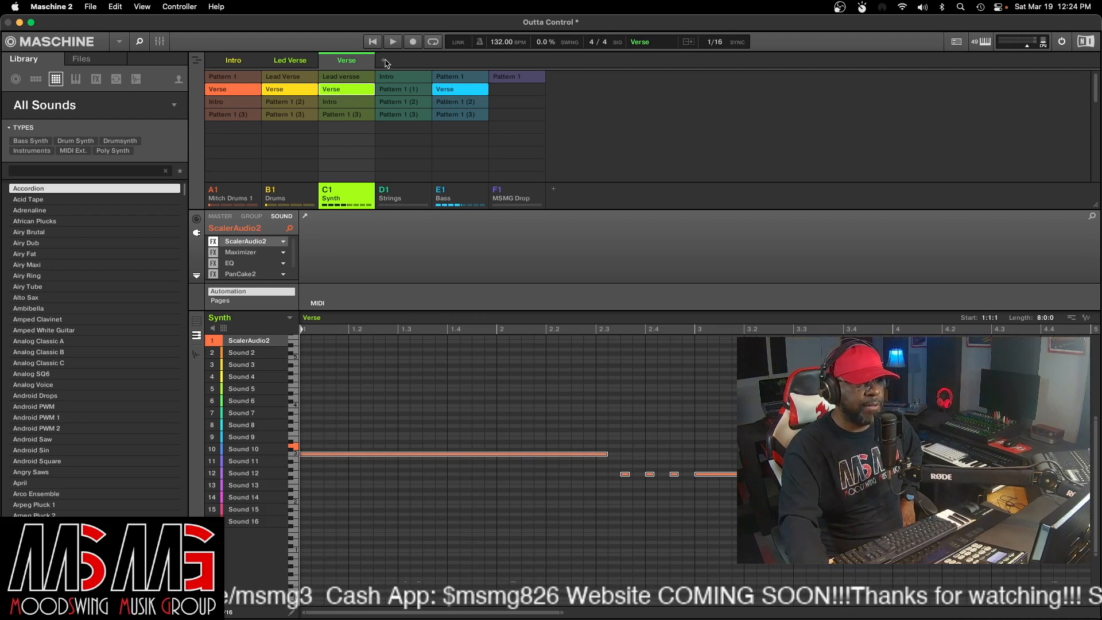
{"action": "left_click", "coordinate": [384, 61]}
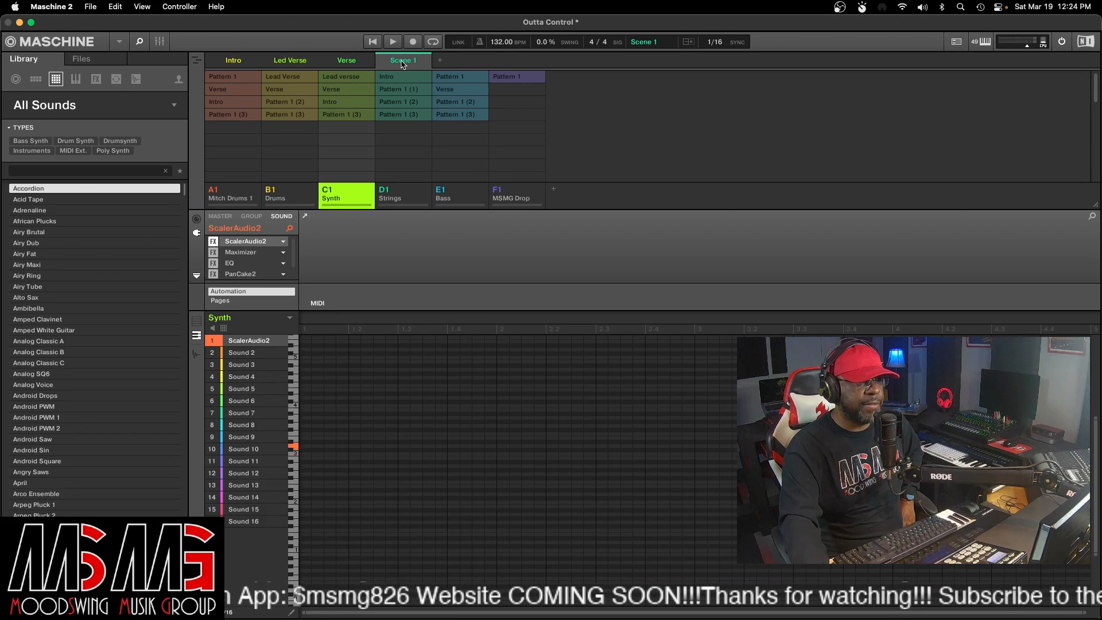
{"action": "right_click", "coordinate": [403, 63]}
{"action": "left_click", "coordinate": [418, 96]}
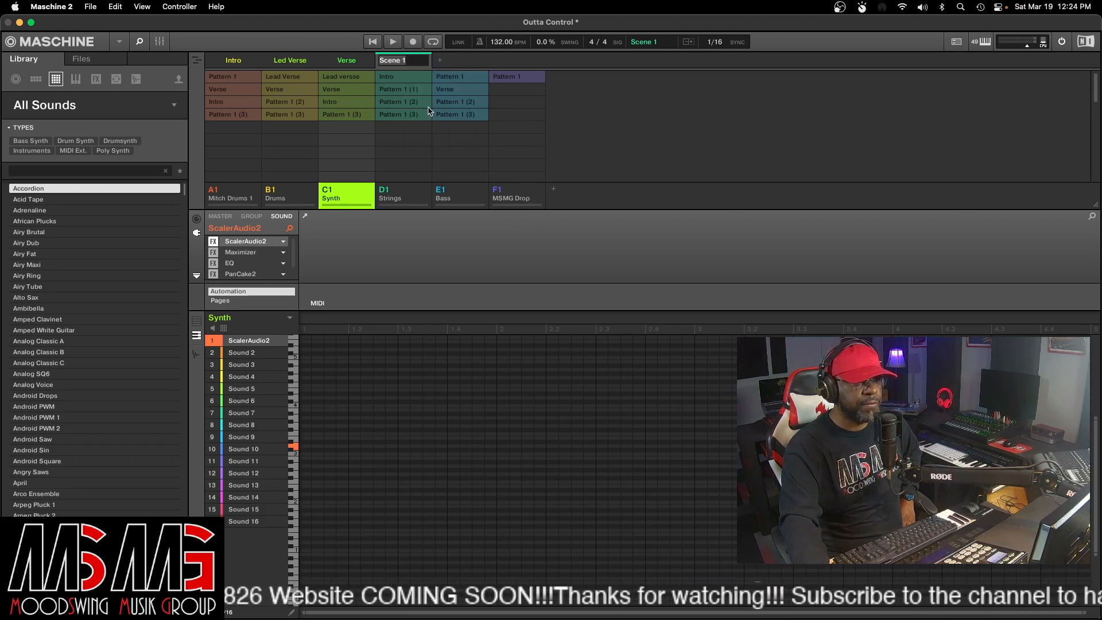
{"action": "type", "text": "Hook"}
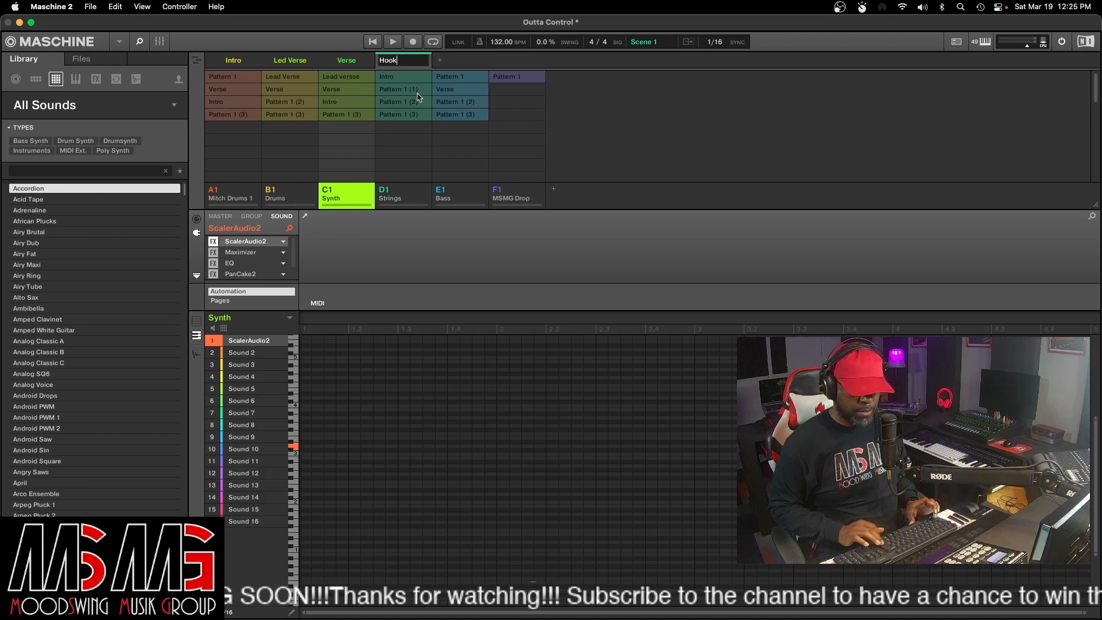
{"action": "key", "text": "Return"}
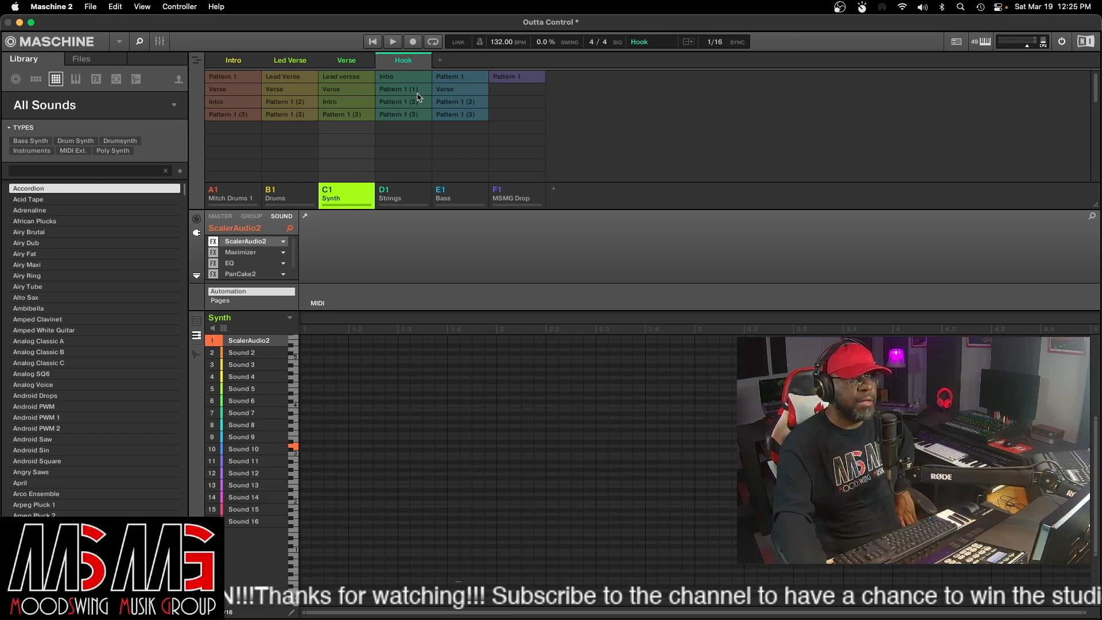
- Assign Pattern 1 (3) of Mitch Drums 1, Pattern 1 (2) of Drums and Pattern 1 (3) of Synth to the Hook scene
{"action": "left_click", "coordinate": [226, 116]}
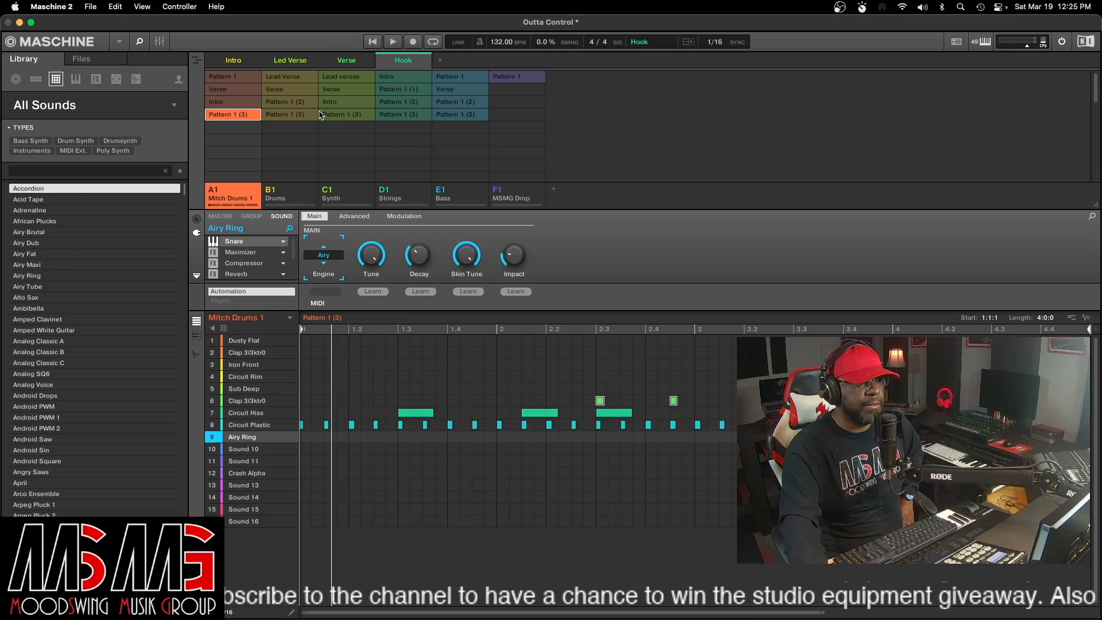
{"action": "left_click", "coordinate": [292, 104]}
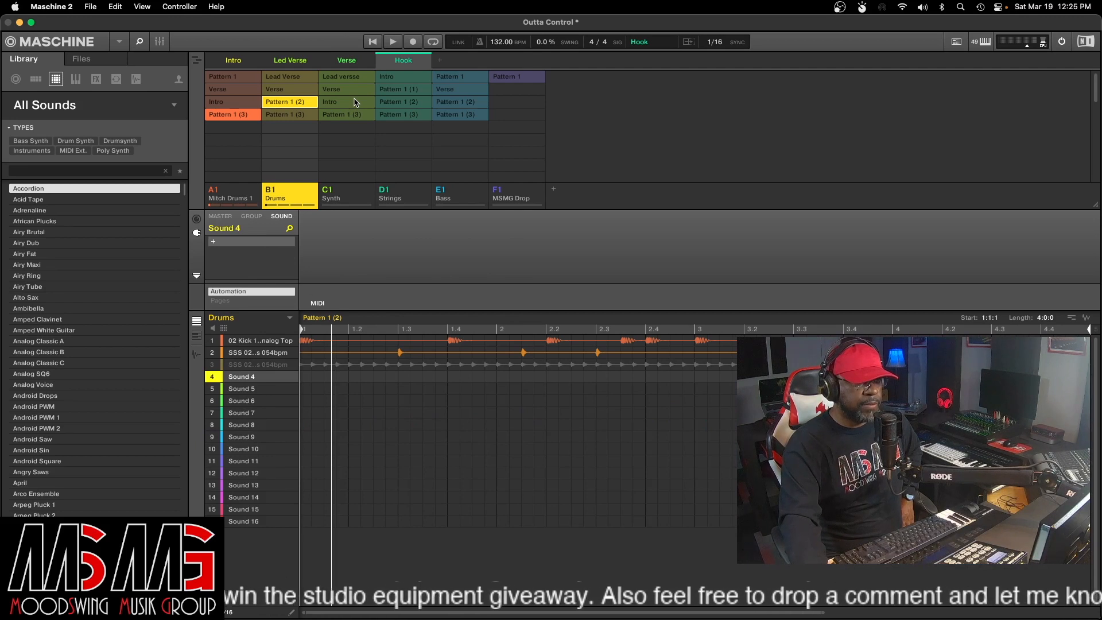
{"action": "left_click", "coordinate": [354, 117]}
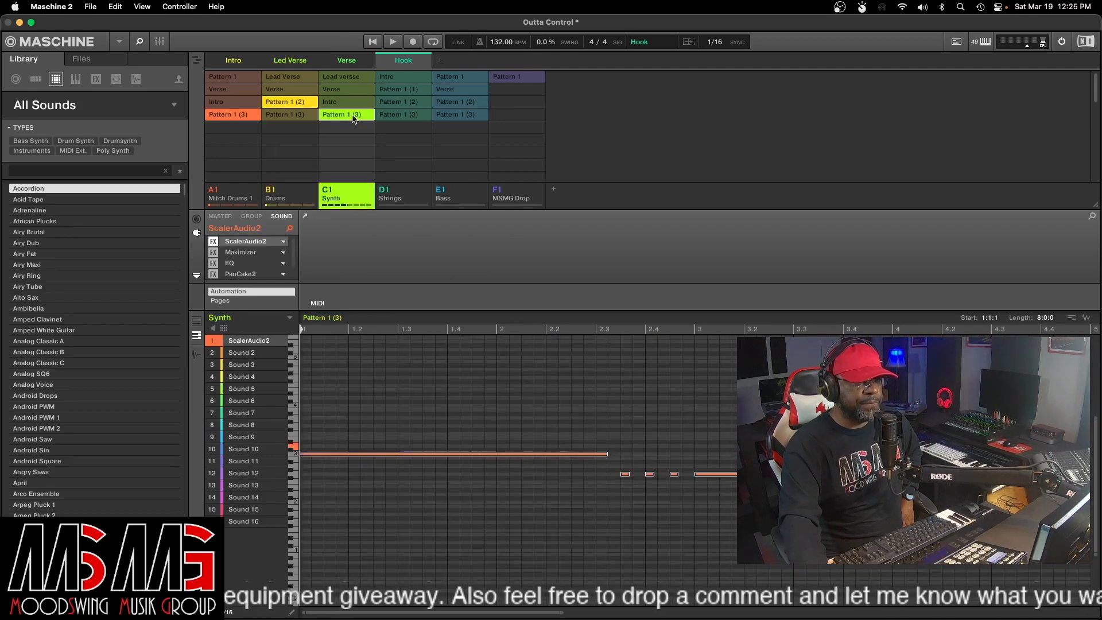
- Add Pattern 1 (1) of Strings, Pattern 1 (2) of Bass and Pattern 1 of MSMG Drop to the Hook scene
{"action": "left_click", "coordinate": [404, 92]}
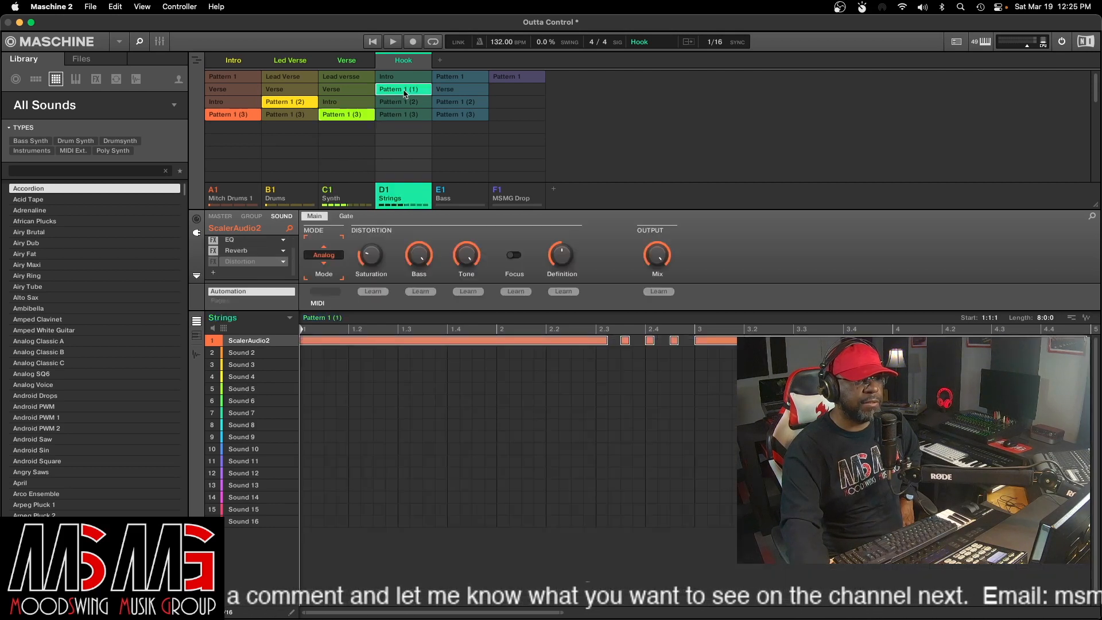
{"action": "left_click", "coordinate": [462, 104]}
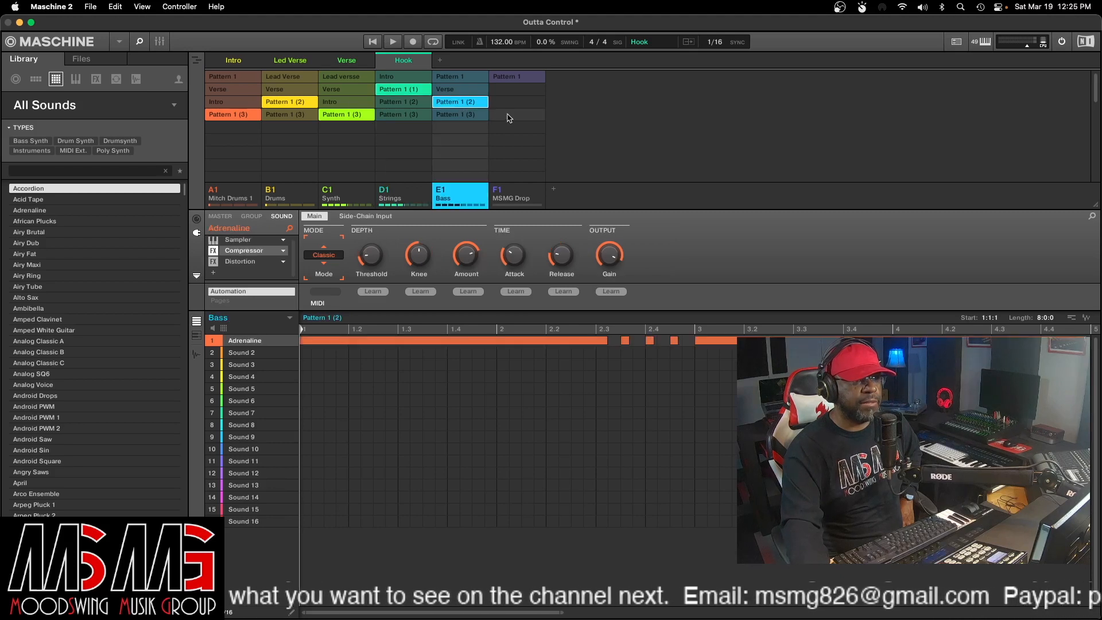
{"action": "left_click", "coordinate": [520, 78]}
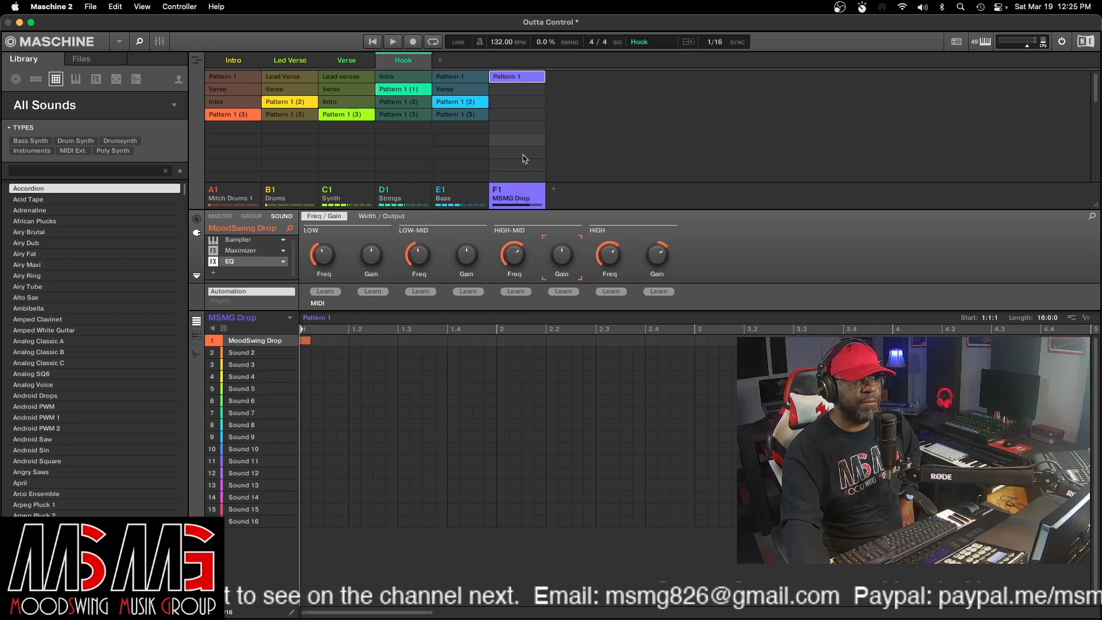
- Rename Pattern 1 (3) of Mitch Drums 1 and Pattern 1 (2) of the Drums group as "Hook"
{"action": "right_click", "coordinate": [228, 119]}
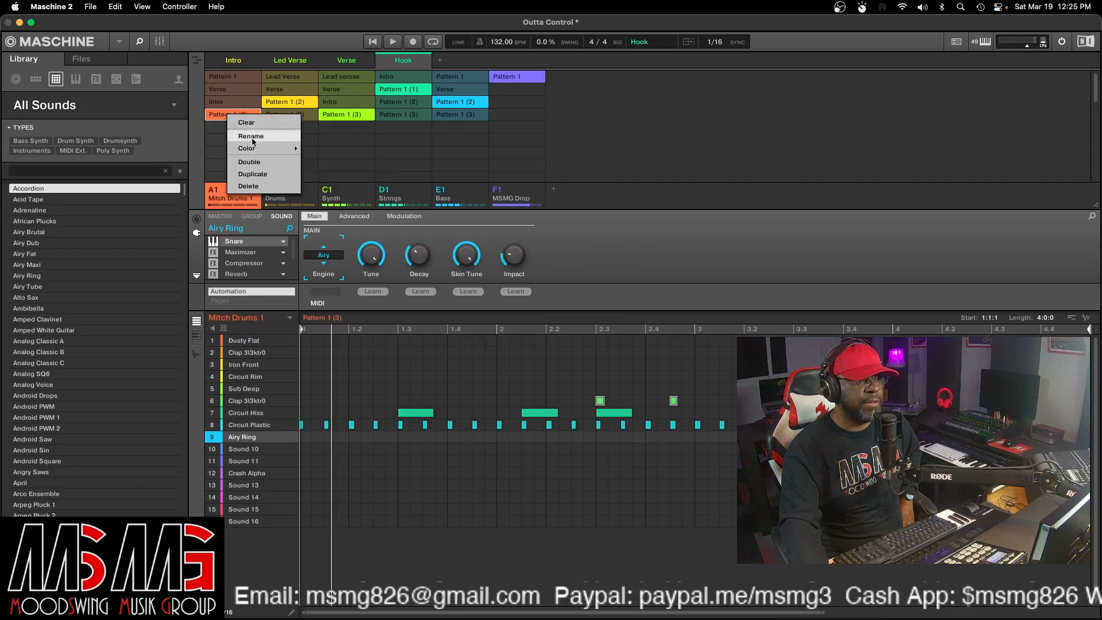
{"action": "left_click", "coordinate": [252, 136]}
{"action": "type", "text": "Hook"}
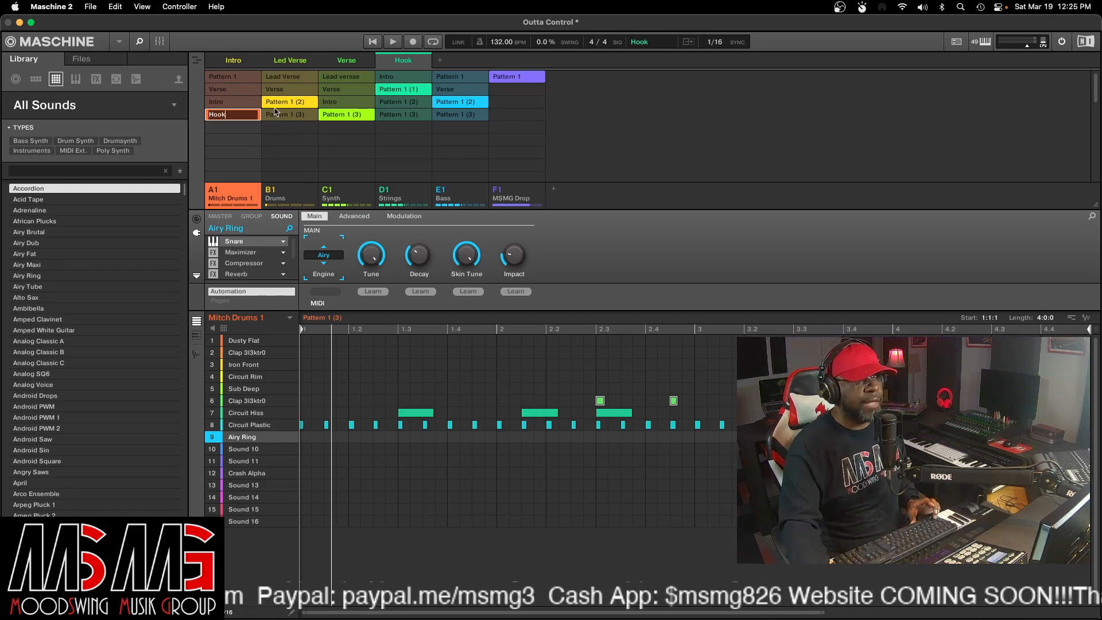
{"action": "key", "text": "Return"}
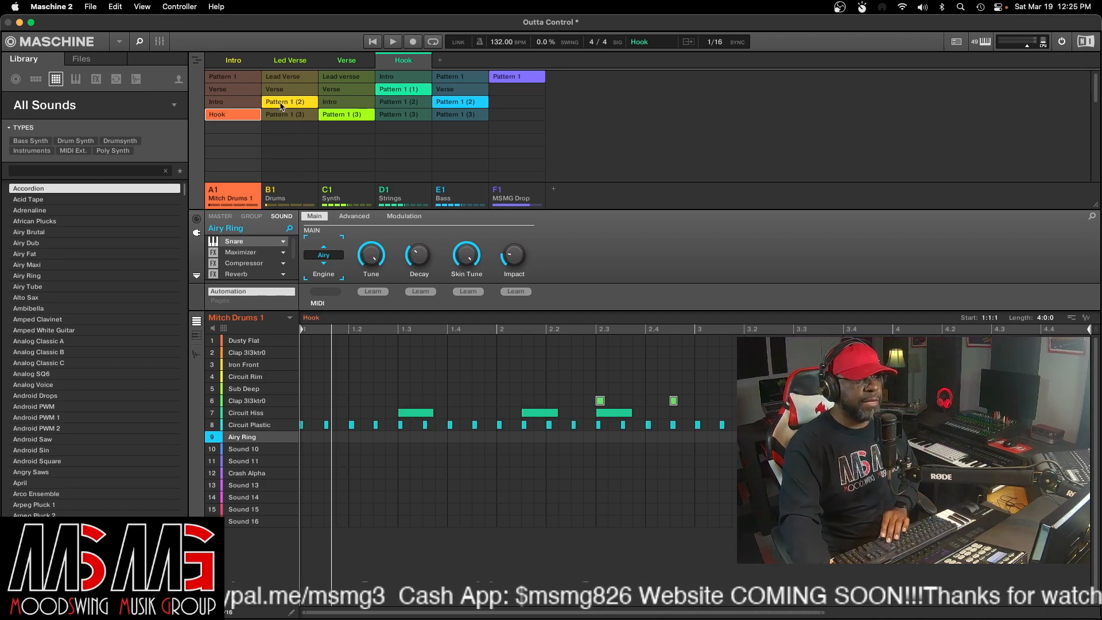
{"action": "right_click", "coordinate": [282, 106]}
{"action": "left_click", "coordinate": [299, 124]}
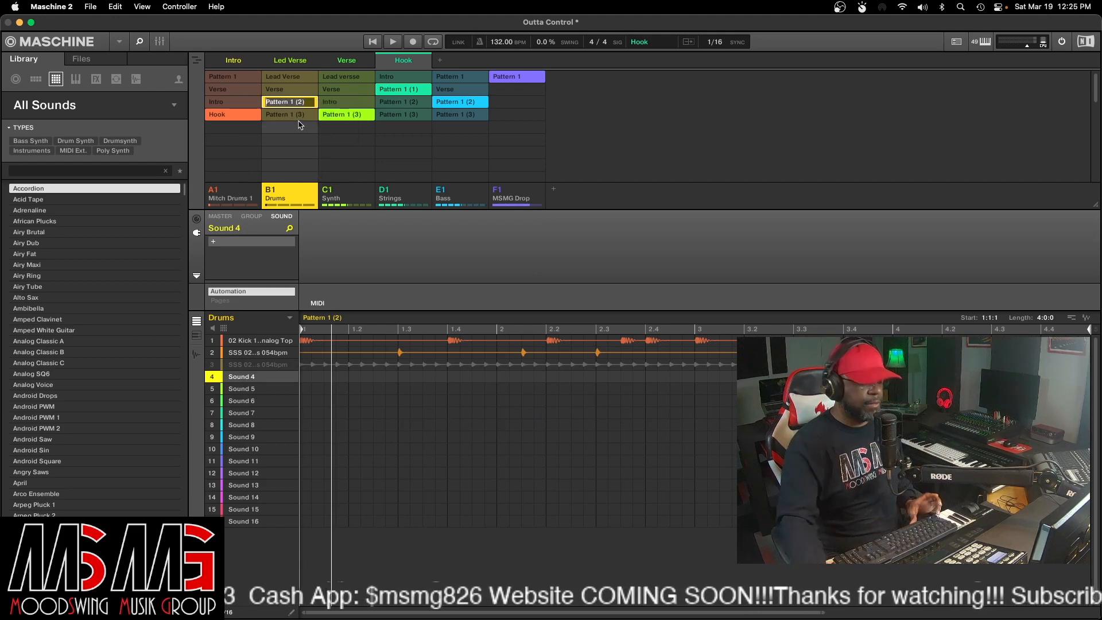
{"action": "type", "text": "Hook"}
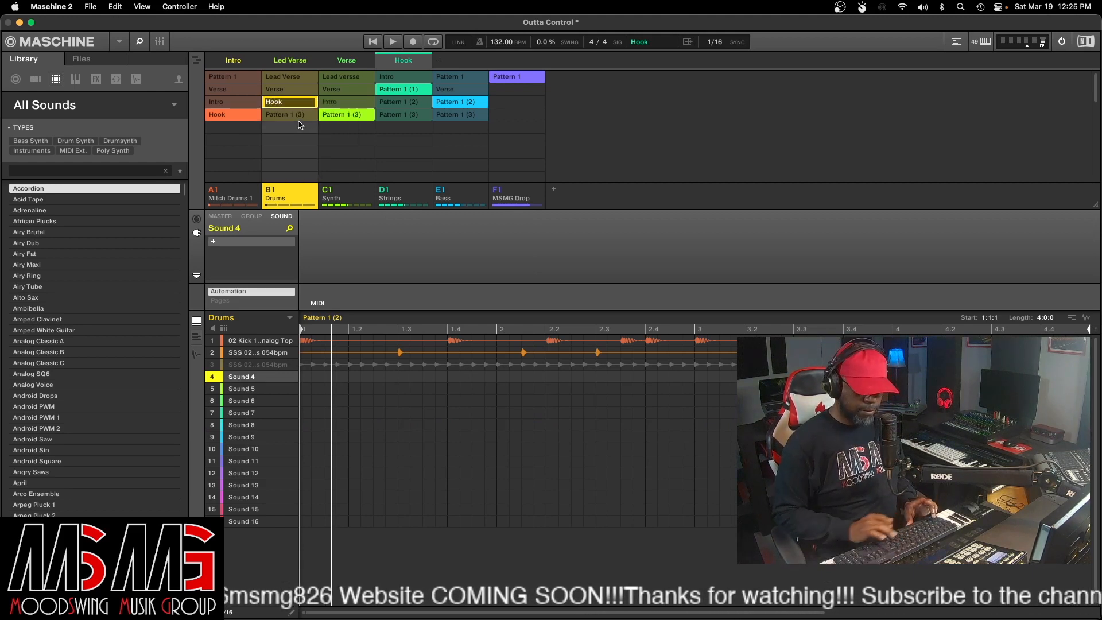
{"action": "key", "text": "Return"}
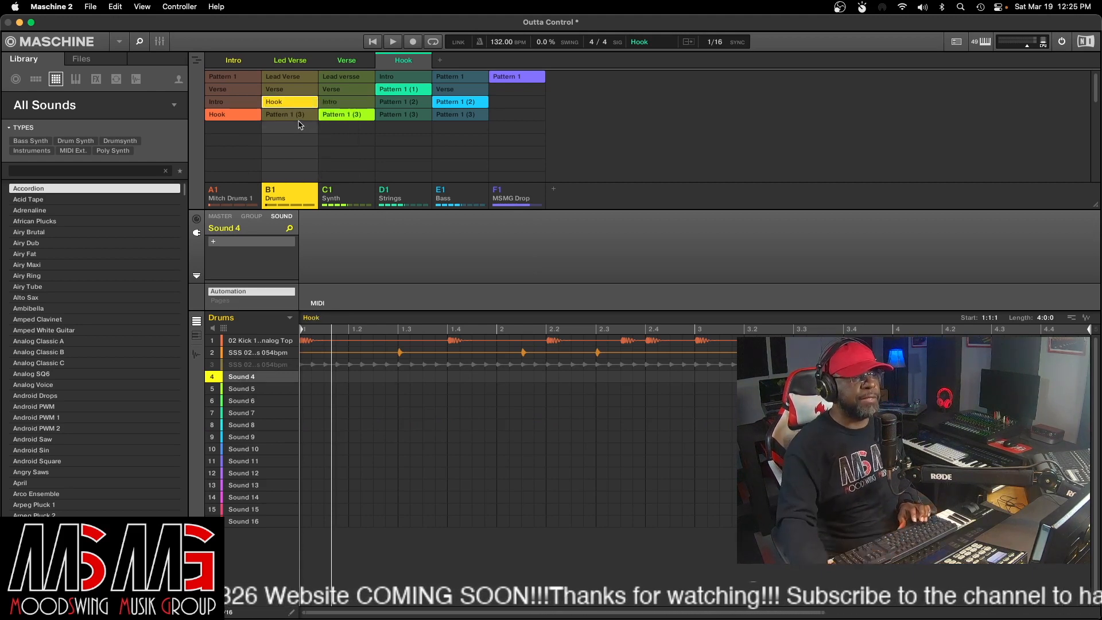
- In the Hook scene, rename the Synth group's Pattern 1 (3) and the Strings group's Pattern 1 (1) as "Hook"
{"action": "right_click", "coordinate": [343, 114]}
{"action": "left_click", "coordinate": [369, 136]}
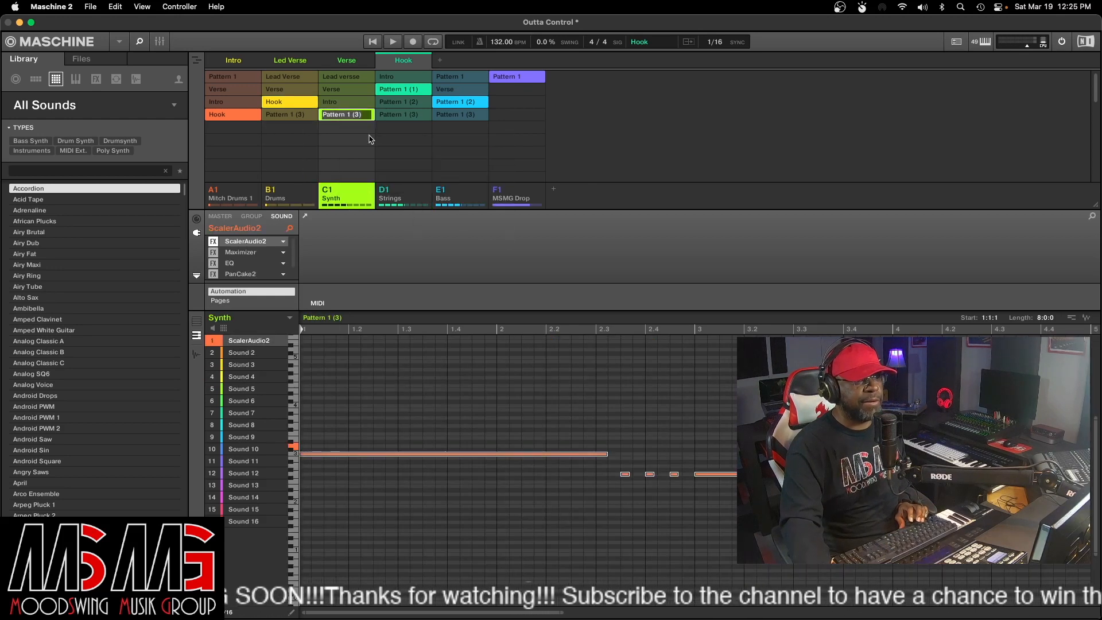
{"action": "type", "text": "H"}
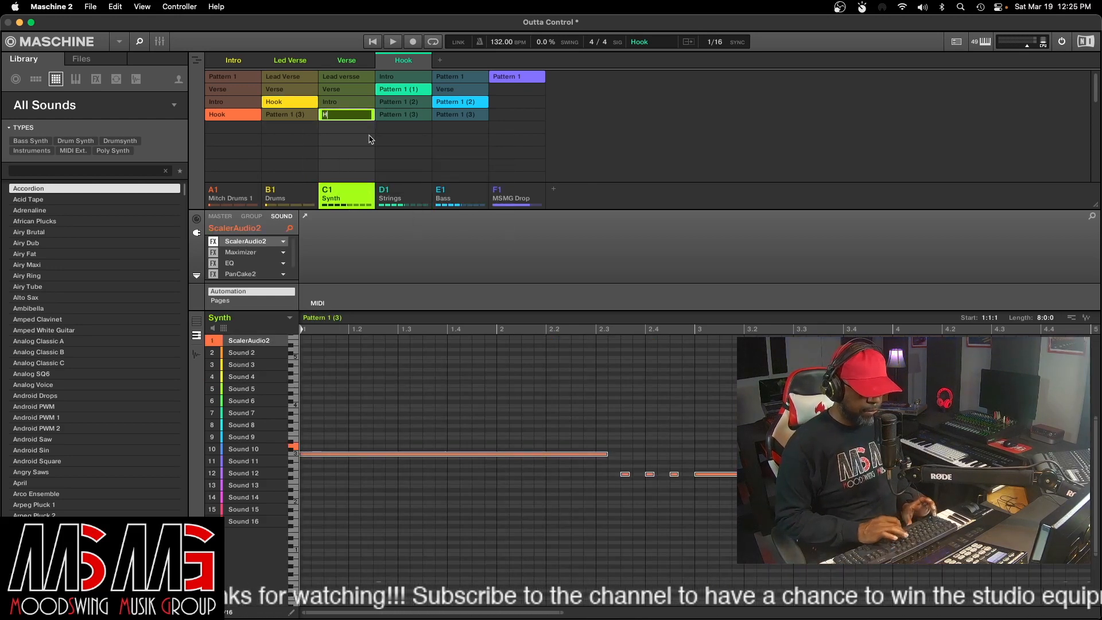
{"action": "type", "text": "ook"}
{"action": "key", "text": "Return"}
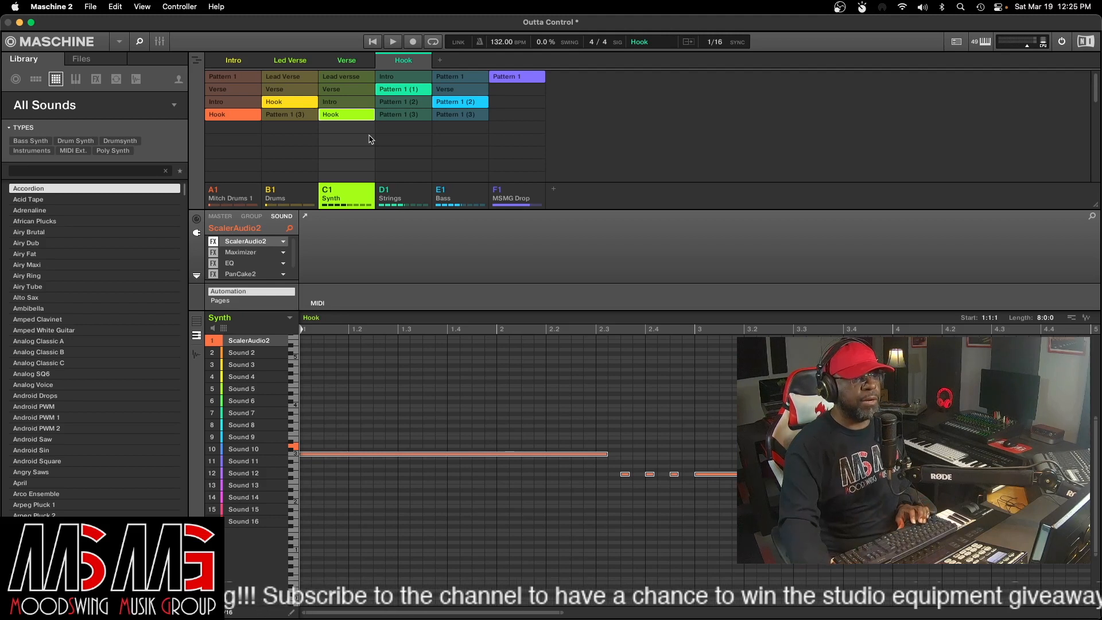
{"action": "right_click", "coordinate": [402, 92]}
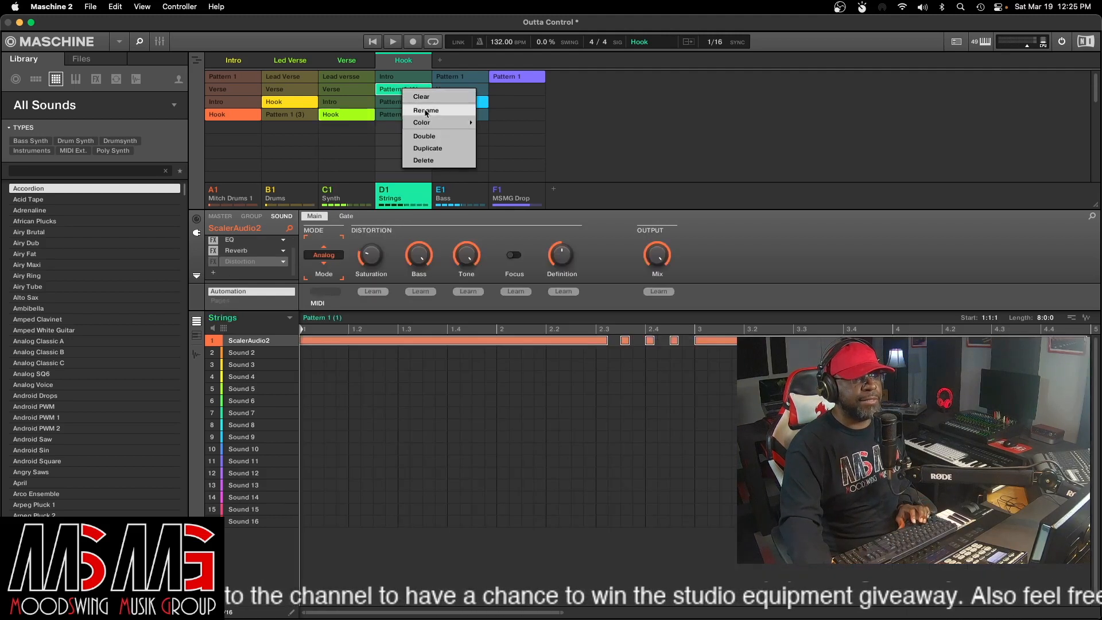
{"action": "left_click", "coordinate": [426, 112]}
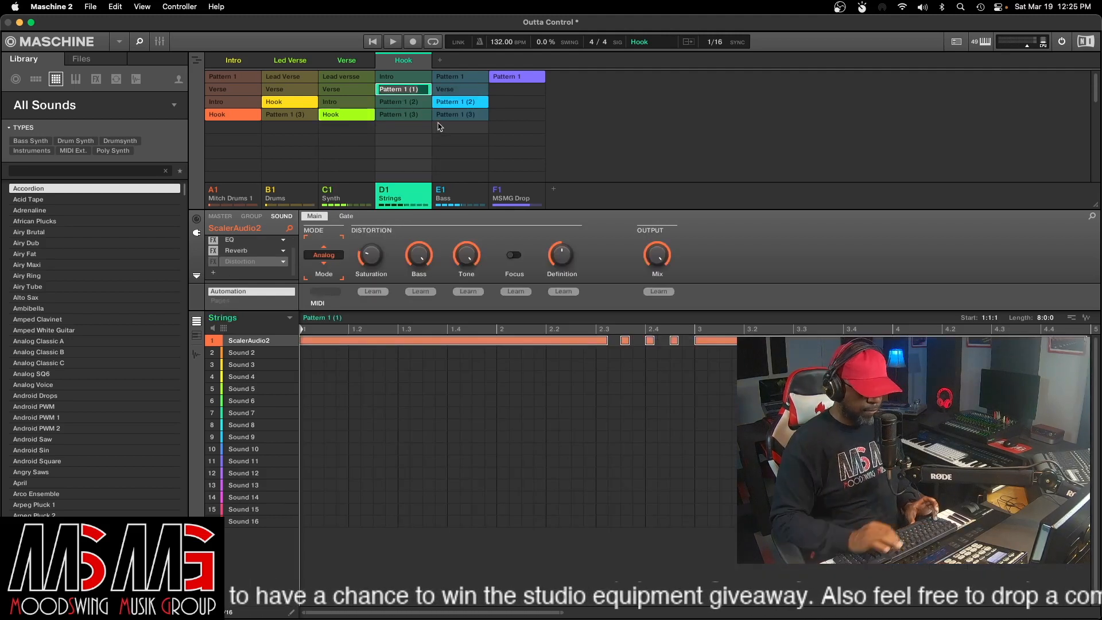
{"action": "type", "text": "Hook"}
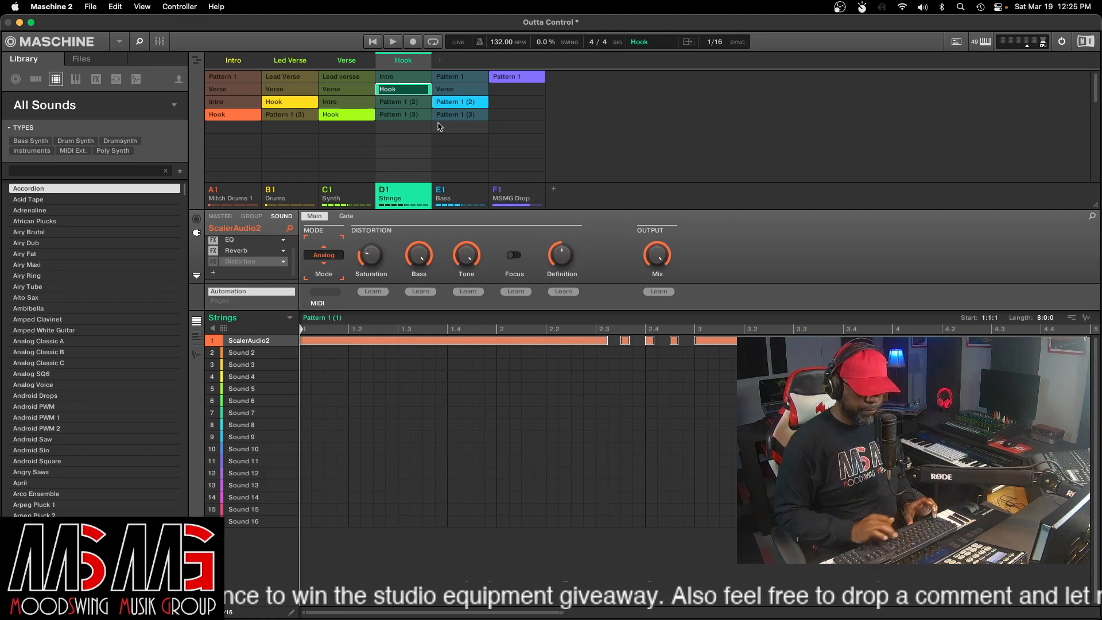
{"action": "key", "text": "Return"}
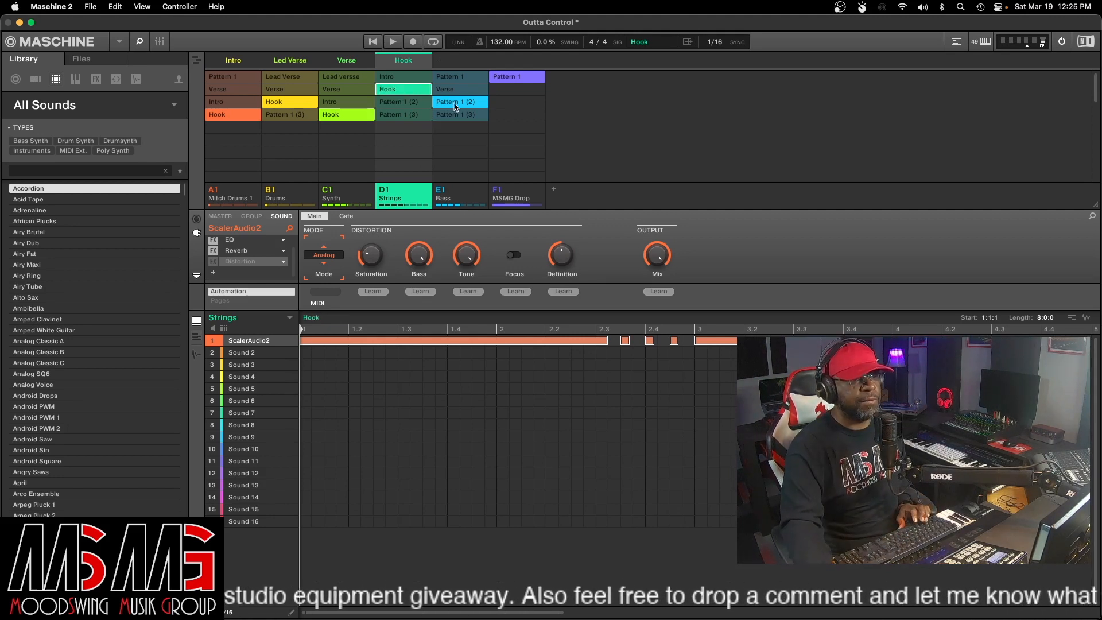
- Rename Pattern 1 (2) of the Bass group as "Hook"
{"action": "right_click", "coordinate": [455, 103]}
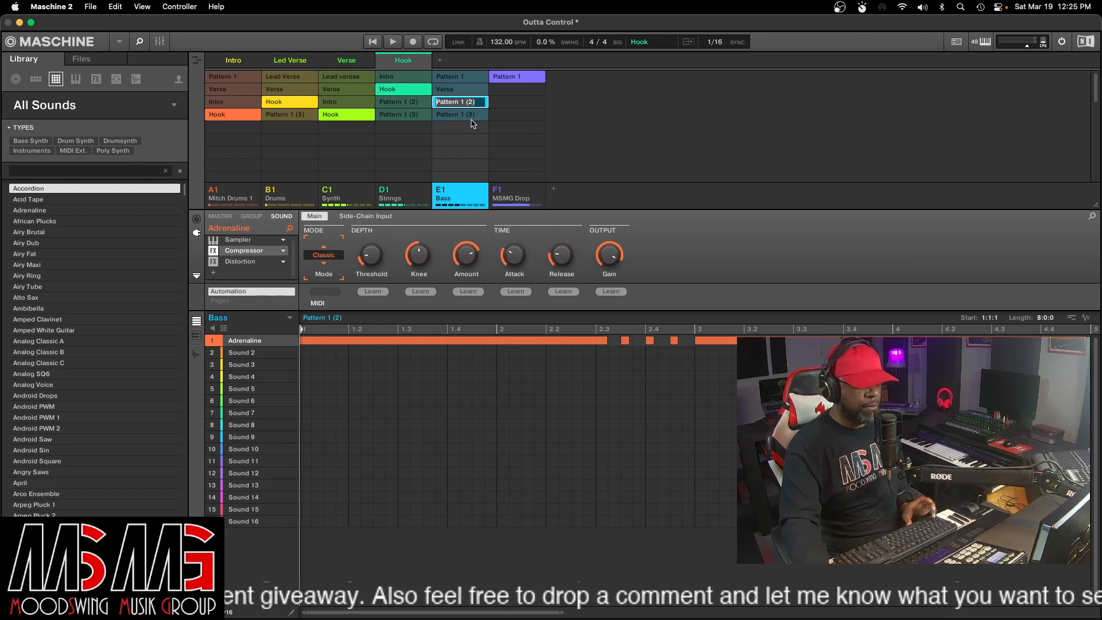
{"action": "type", "text": "H"}
{"action": "key", "text": "Return"}
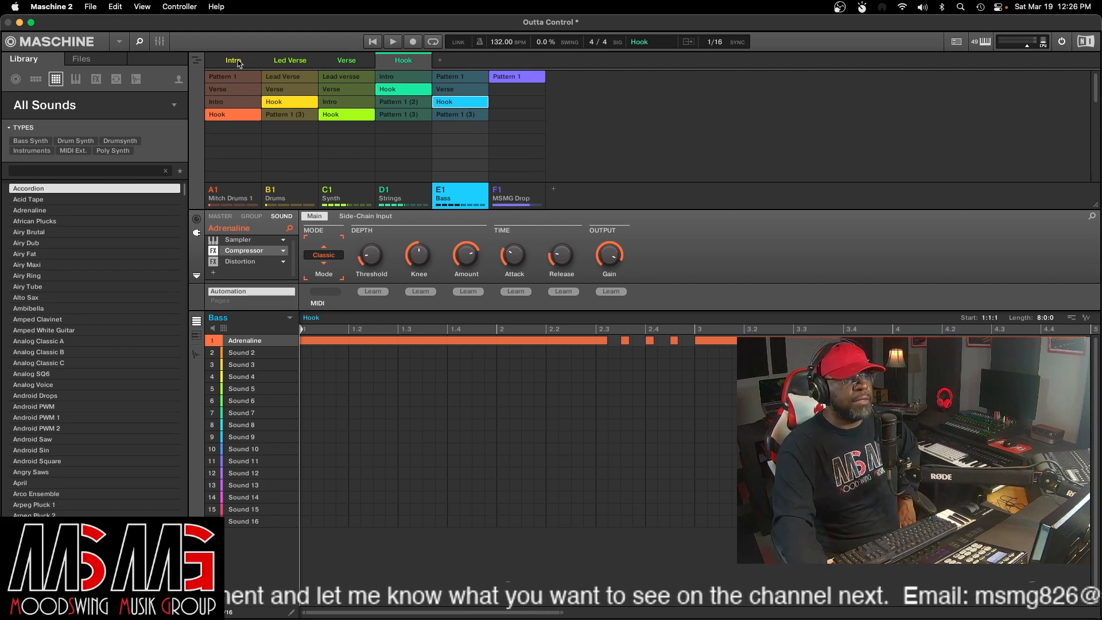
- Create a new scene after Hook and name it "Outro"
{"action": "left_click", "coordinate": [440, 60]}
{"action": "right_click", "coordinate": [456, 60]}
{"action": "left_click", "coordinate": [480, 109]}
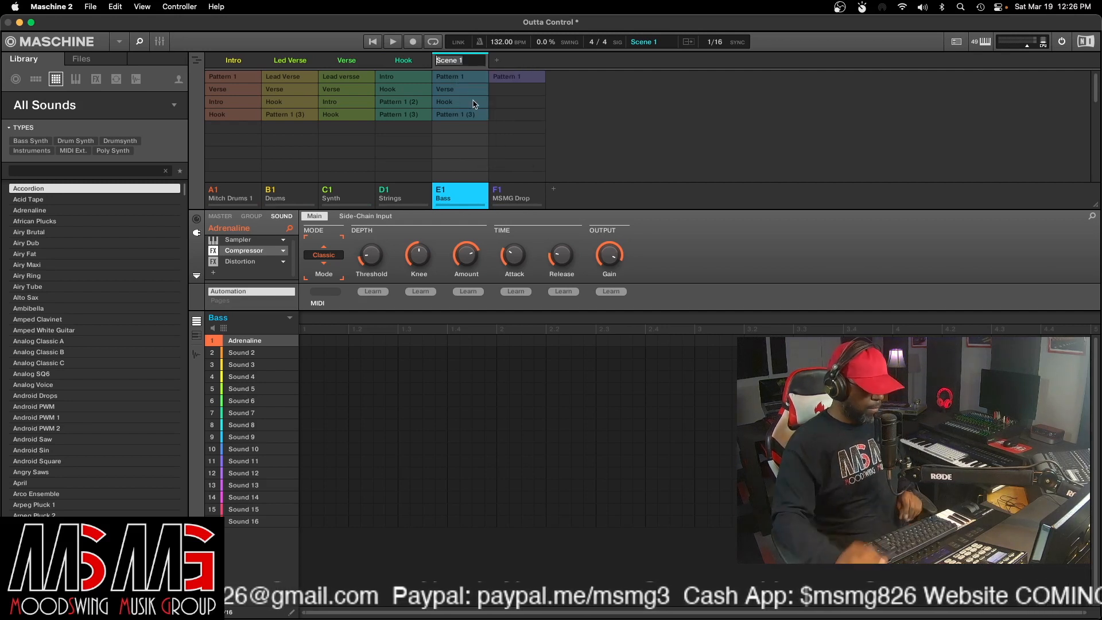
{"action": "type", "text": "Outr"}
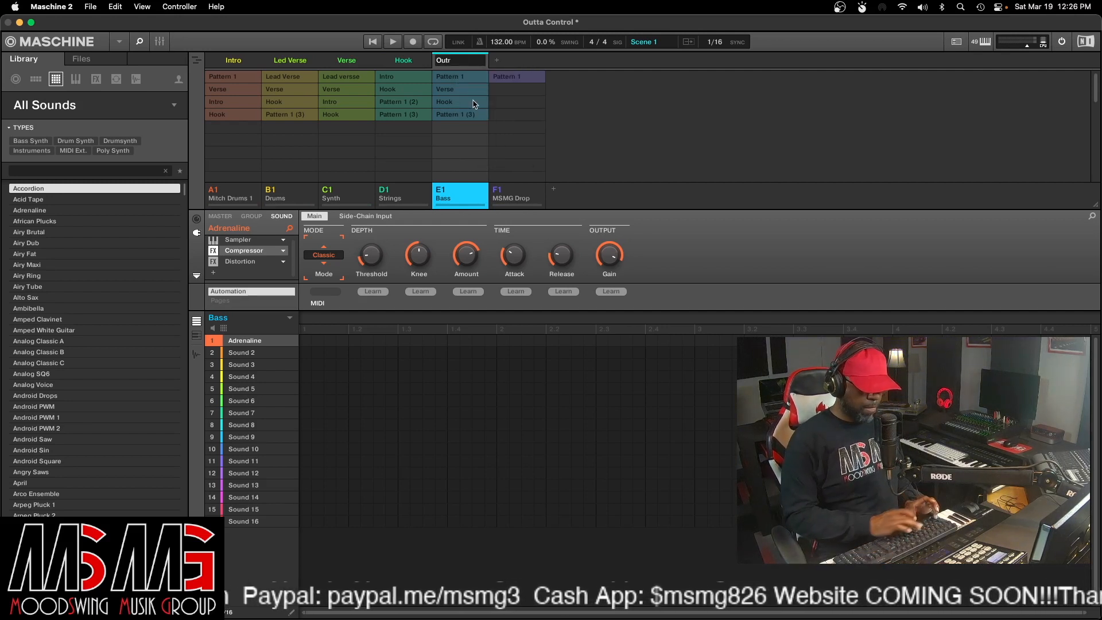
{"action": "type", "text": "o"}
{"action": "key", "text": "Return"}
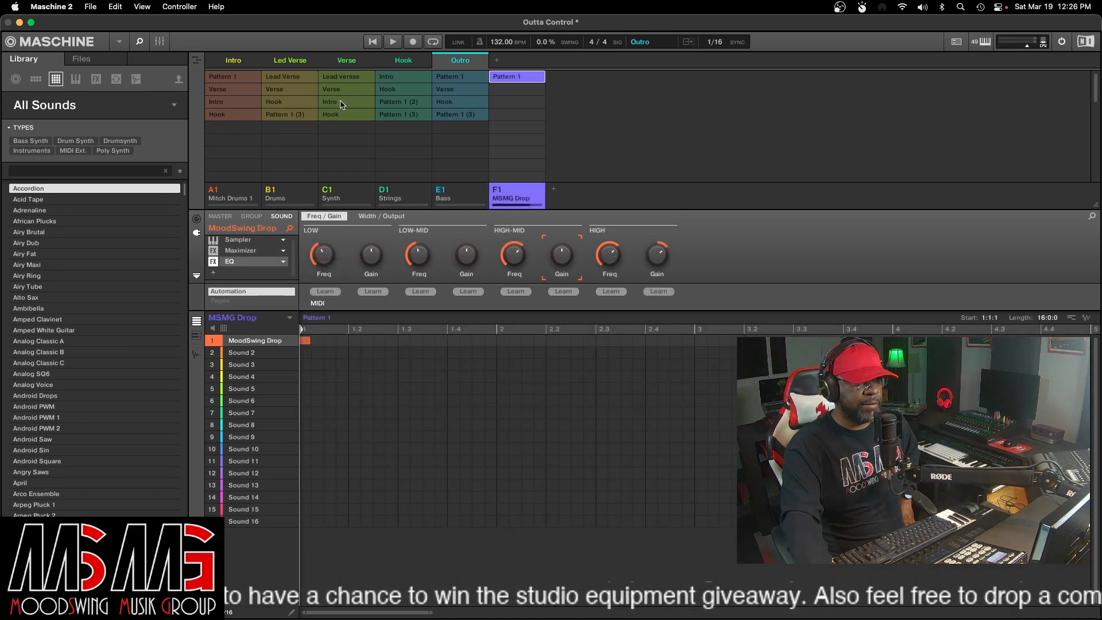
- Assign the Synth group's Intro pattern, Pattern 1 (2) of Strings and Pattern 1 (3) of Bass to the Outro scene
{"action": "left_click", "coordinate": [341, 104]}
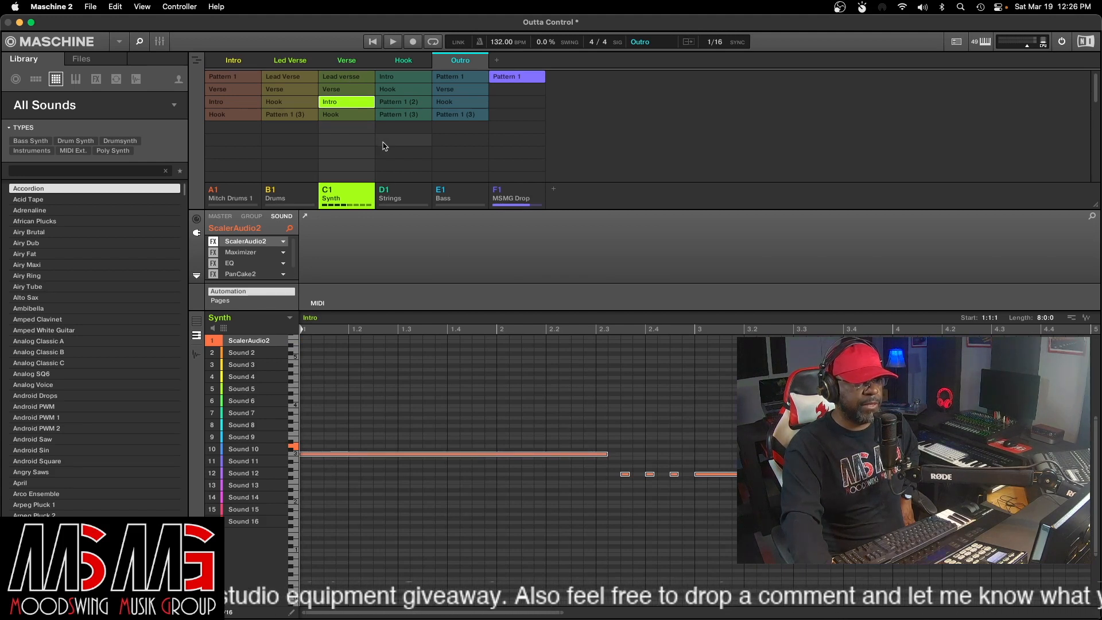
{"action": "left_click", "coordinate": [403, 107]}
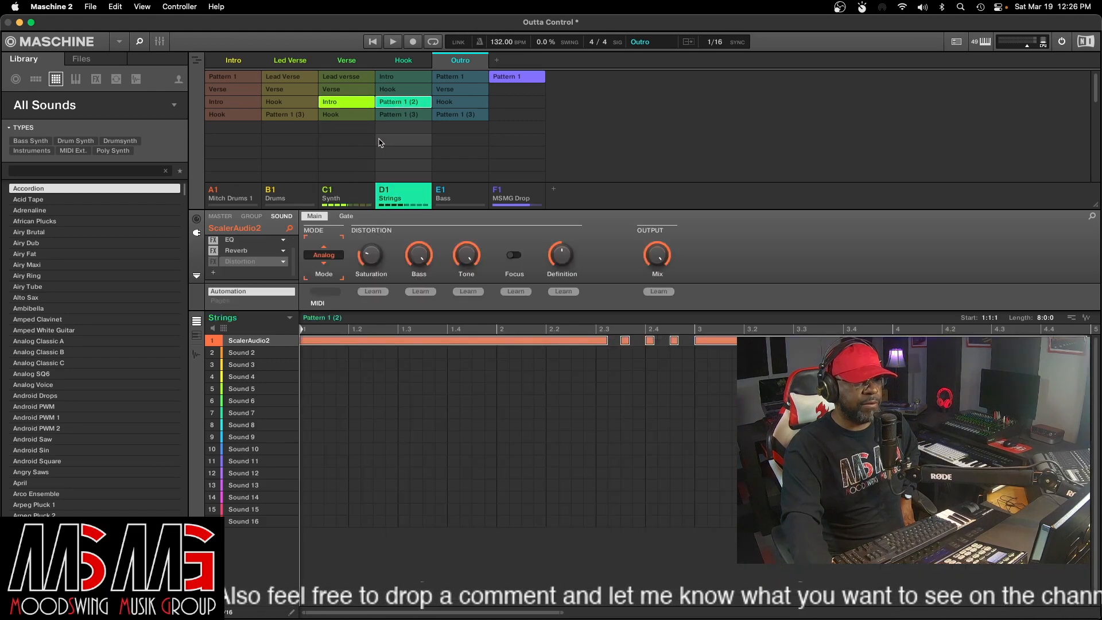
{"action": "left_click", "coordinate": [456, 118]}
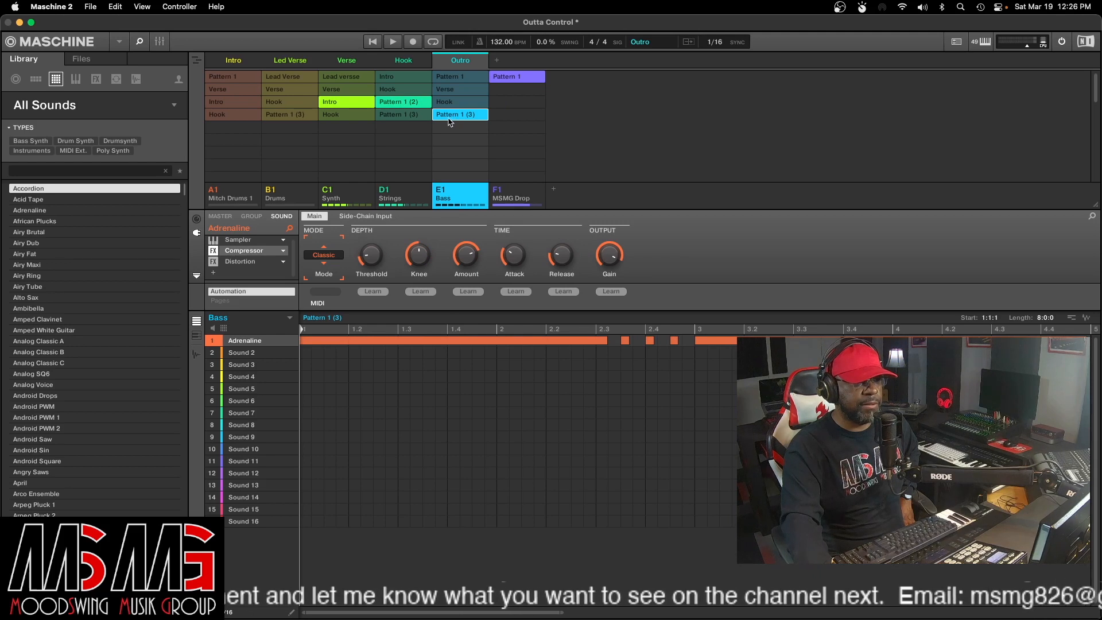
- Rename Pattern 1 (2) of Strings and Pattern 1 (3) of Bass as "Outro"
{"action": "right_click", "coordinate": [398, 104]}
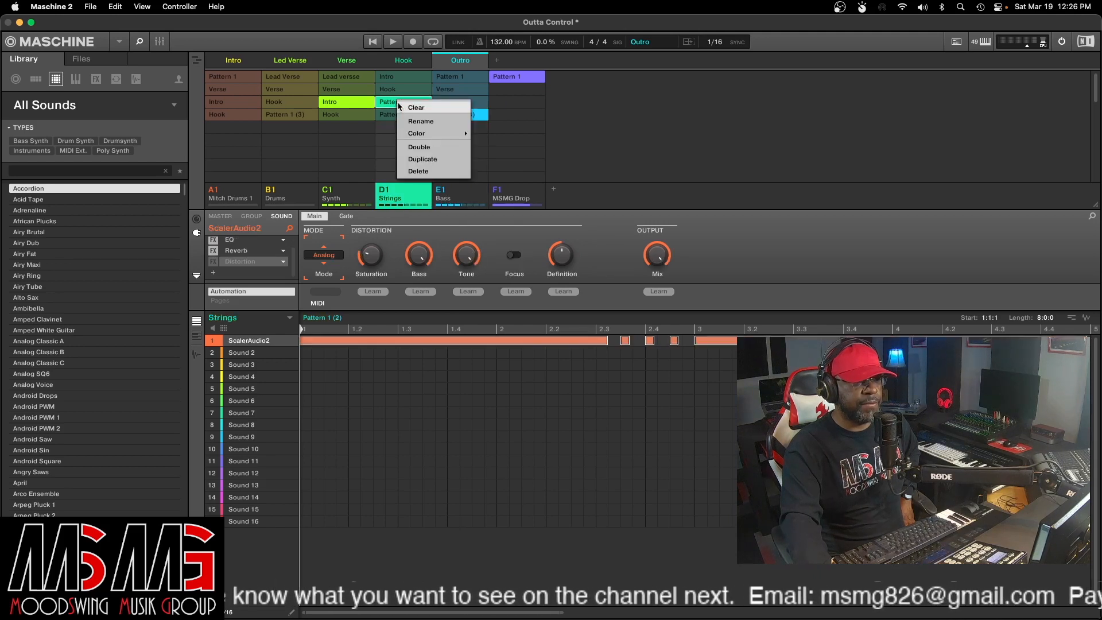
{"action": "left_click", "coordinate": [427, 122]}
{"action": "type", "text": "Outr"}
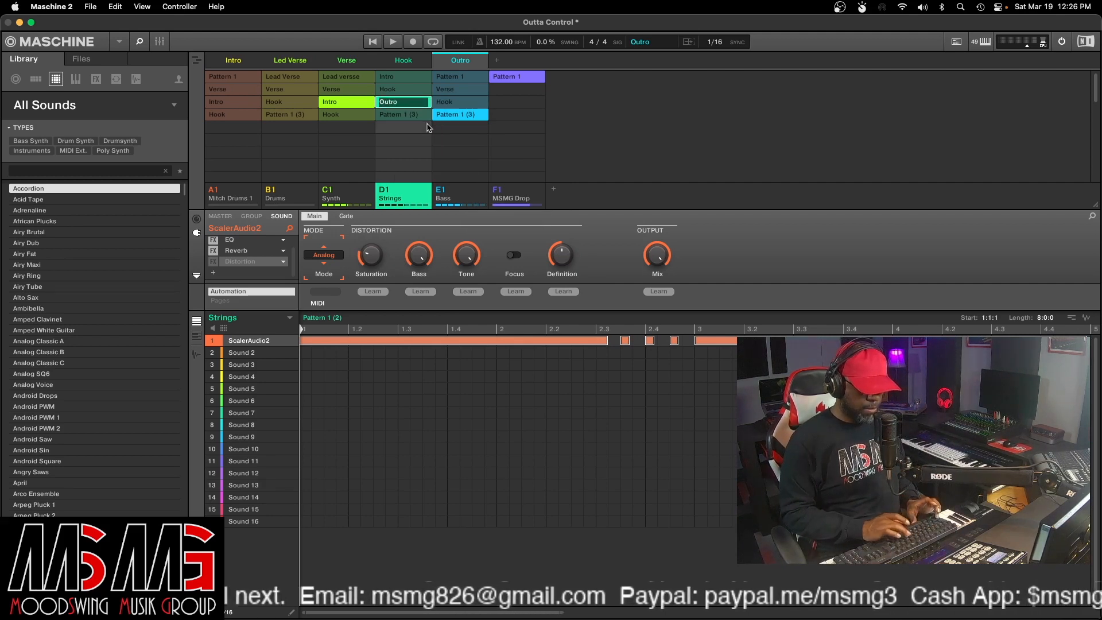
{"action": "type", "text": "o"}
{"action": "key", "text": "Return"}
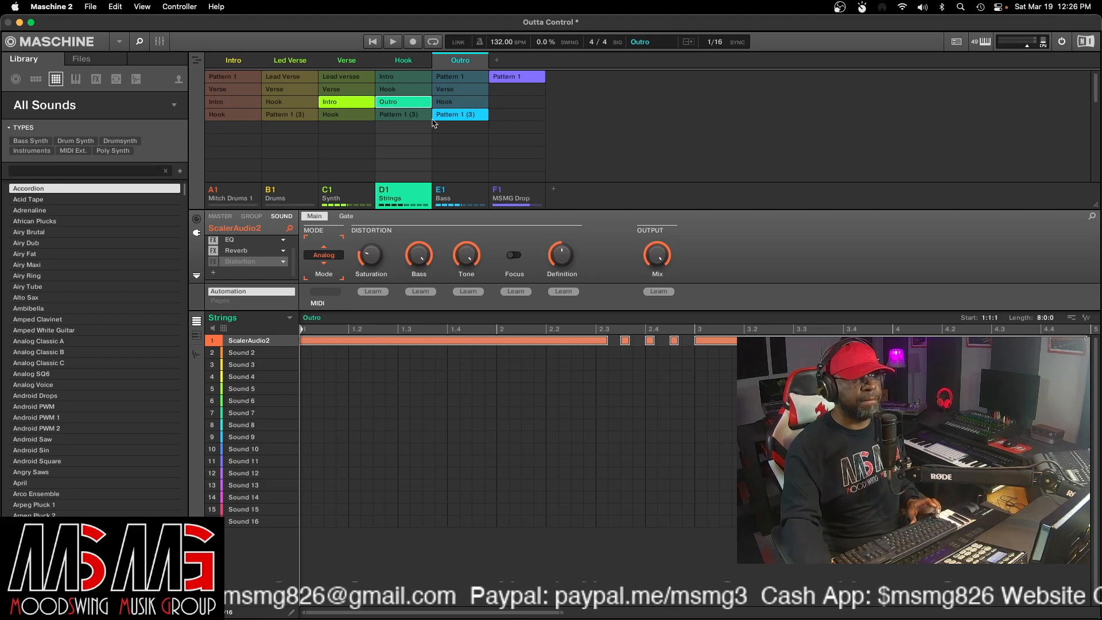
{"action": "right_click", "coordinate": [454, 115]}
{"action": "left_click", "coordinate": [480, 134]}
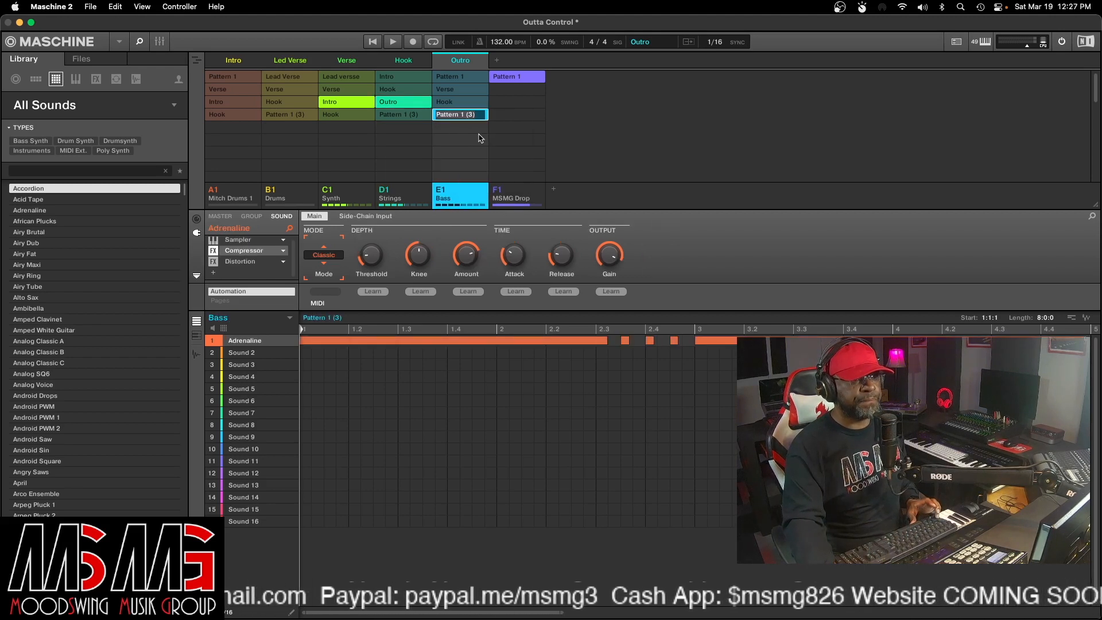
{"action": "type", "text": "Outro"}
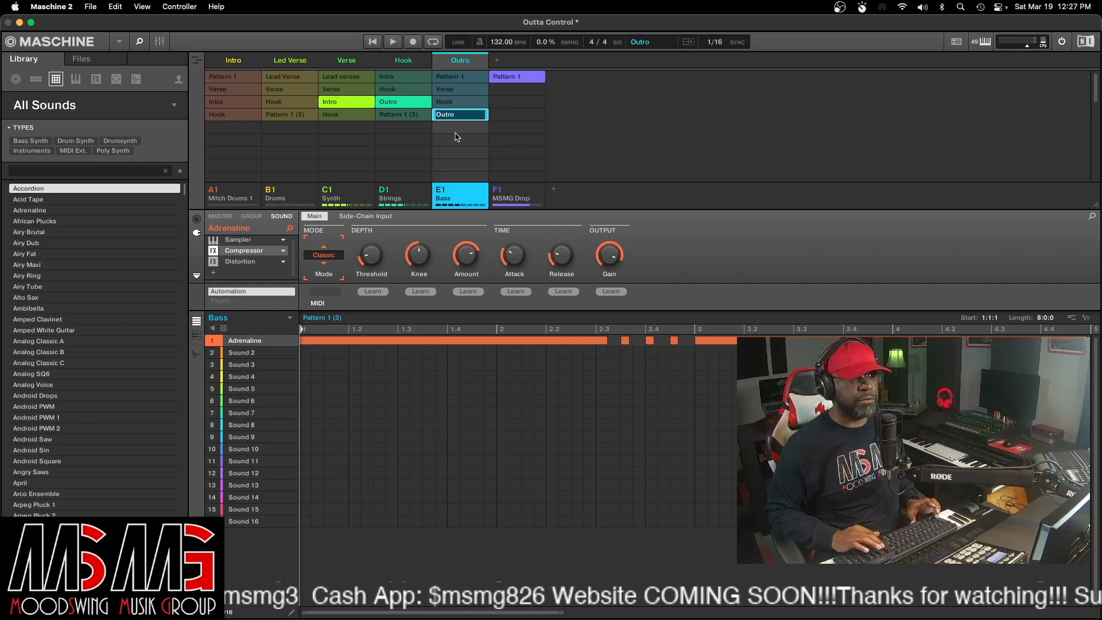
{"action": "key", "text": "Return"}
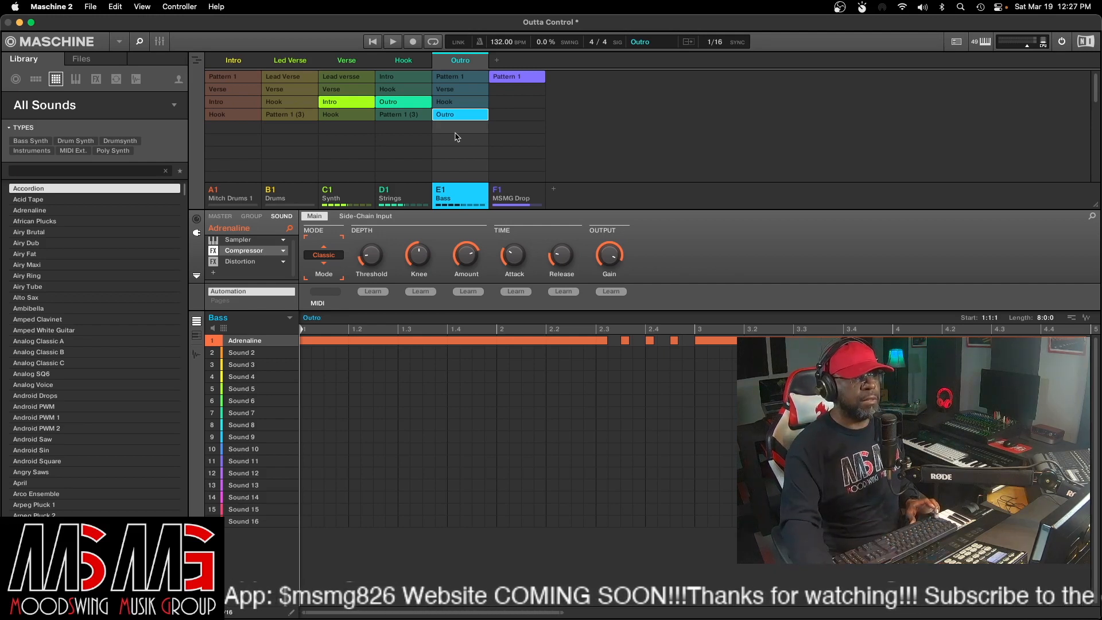
- Rename the Synth group's Intro pattern as "Intro/Outro", since both scenes share it
{"action": "right_click", "coordinate": [339, 105]}
{"action": "left_click", "coordinate": [361, 122]}
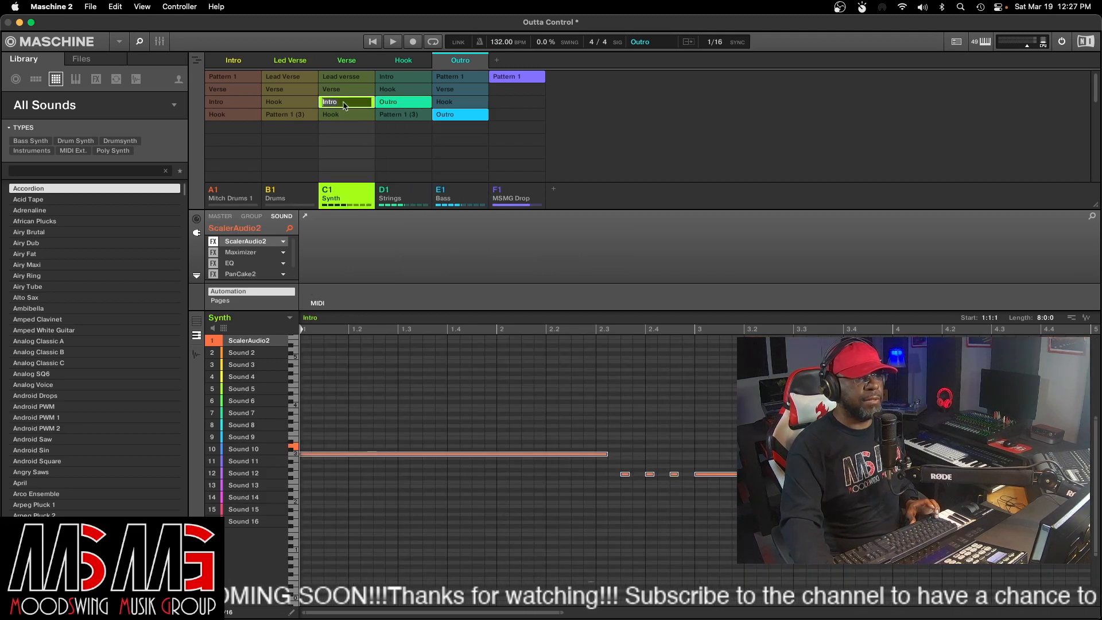
{"action": "type", "text": "/Outro"}
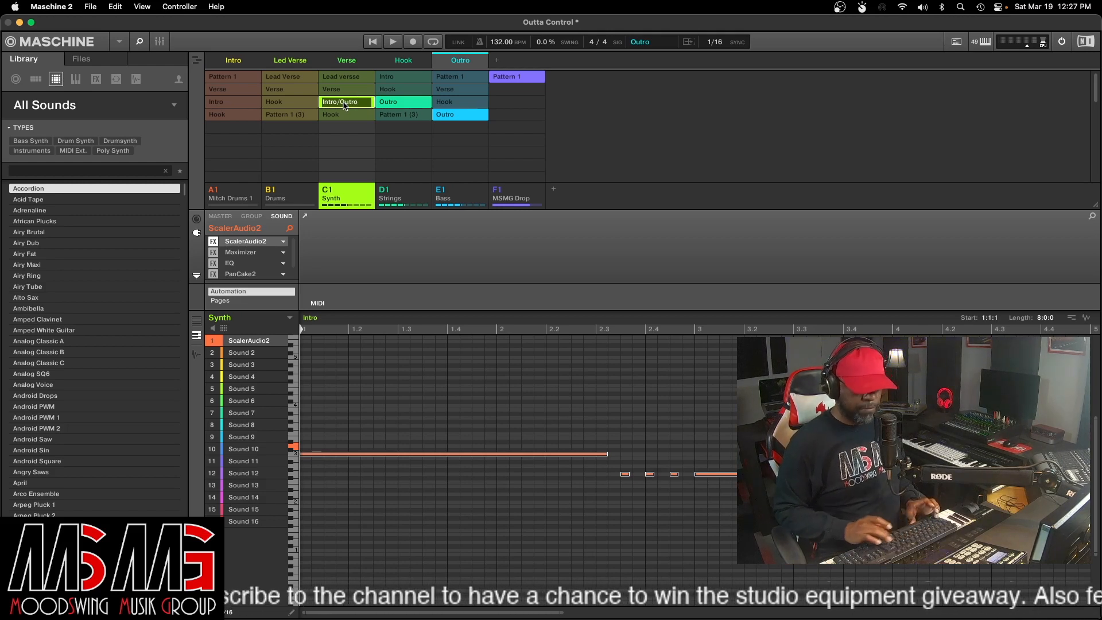
{"action": "key", "text": "Return"}
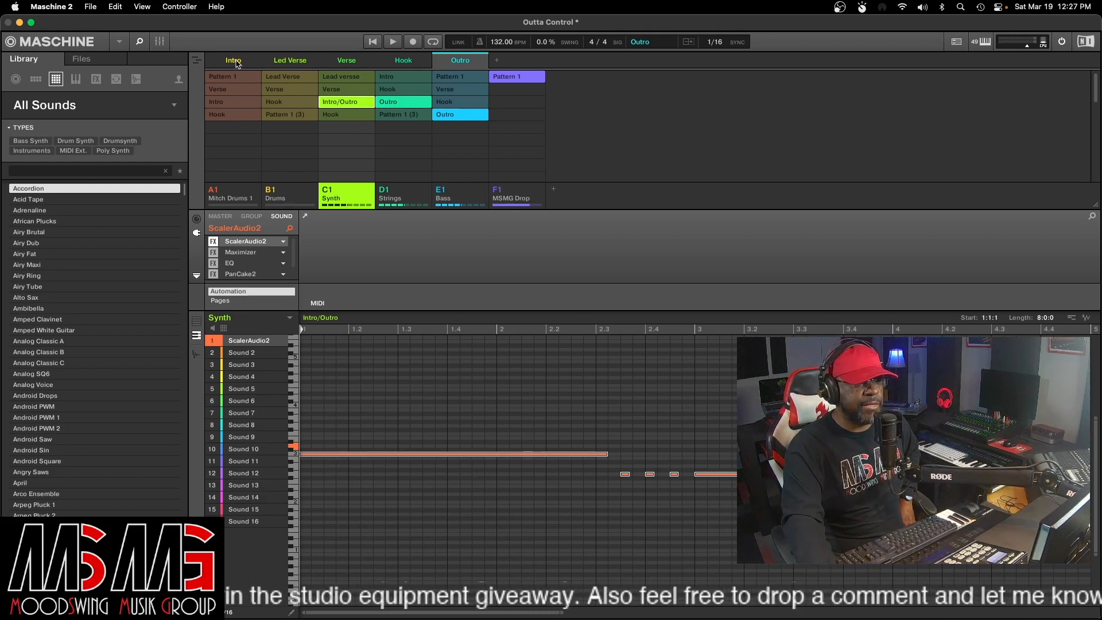
- Go through the Intro, Led Verse, Verse, Hook and Outro scenes to check which patterns each one uses
{"action": "left_click", "coordinate": [404, 62]}
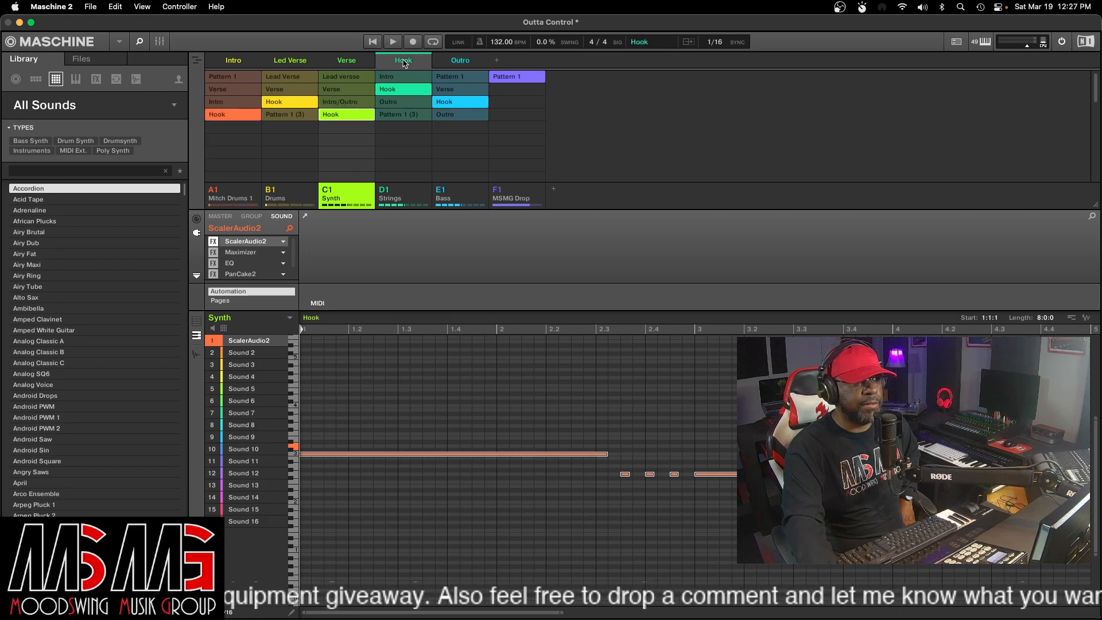
{"action": "left_click", "coordinate": [232, 63]}
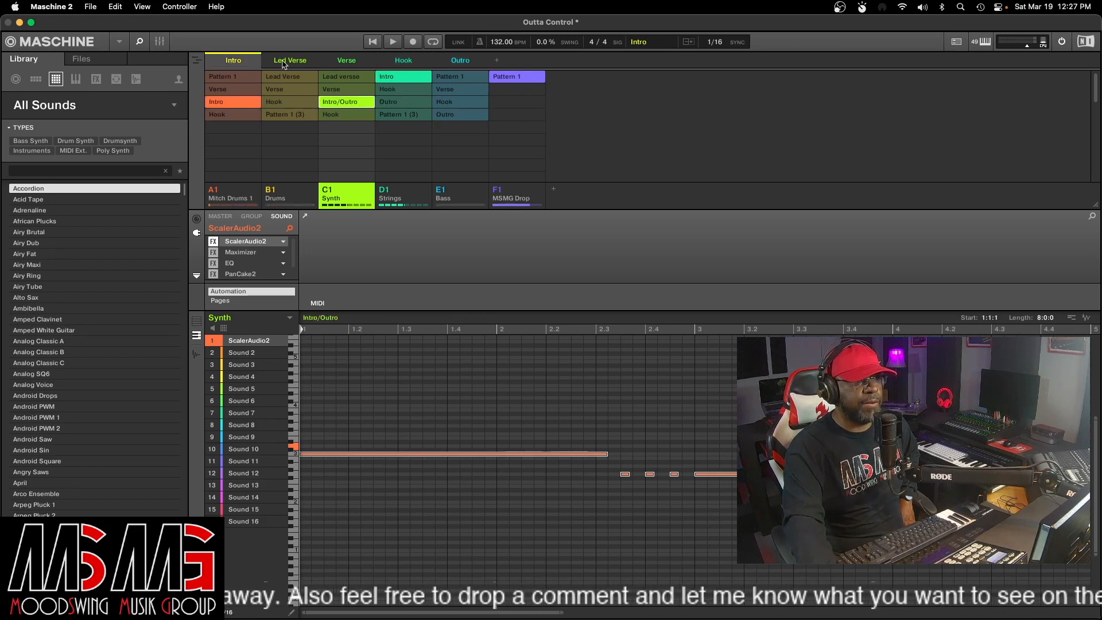
{"action": "left_click", "coordinate": [282, 63]}
{"action": "left_click", "coordinate": [344, 64]}
{"action": "left_click", "coordinate": [399, 65]}
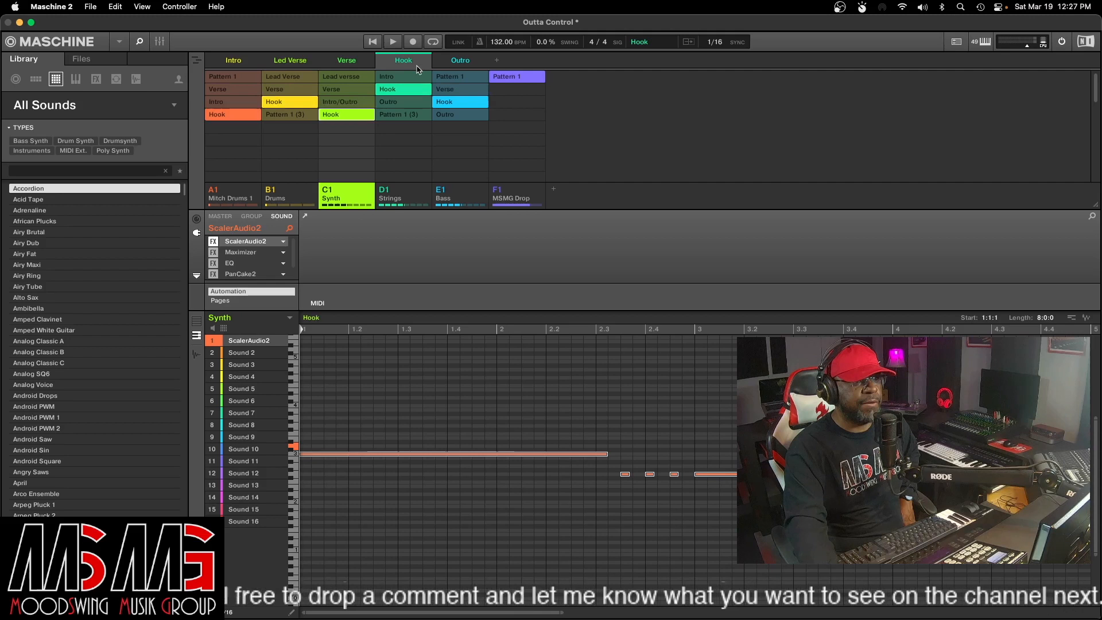
{"action": "left_click", "coordinate": [464, 65]}
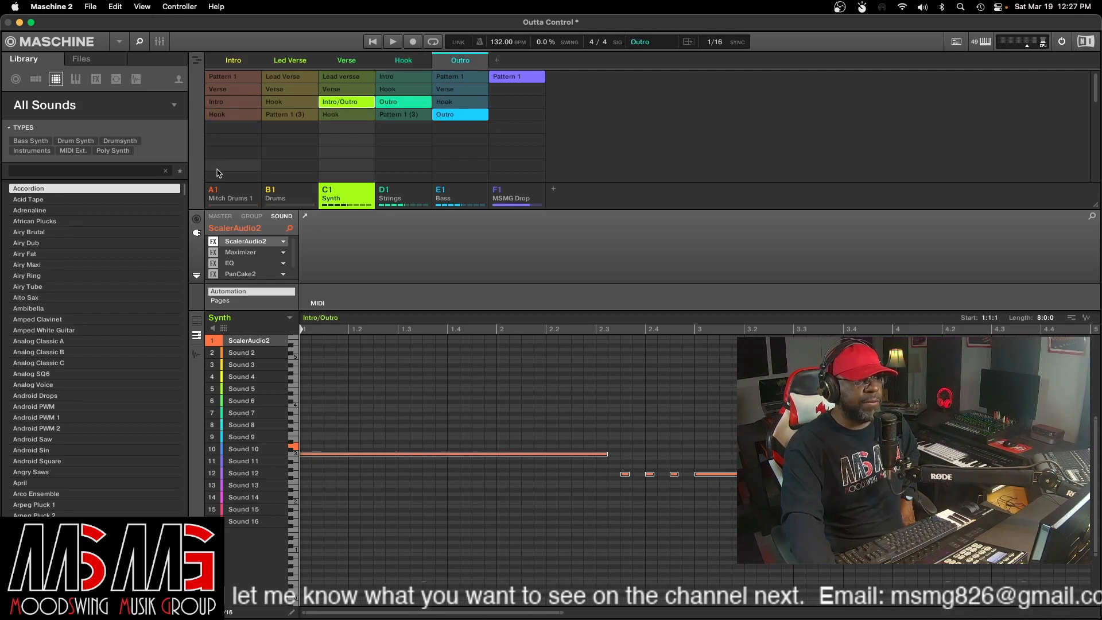
- Switch from the scene grid to the song timeline and insert the Intro scene at bar 1
{"action": "left_click", "coordinate": [196, 62]}
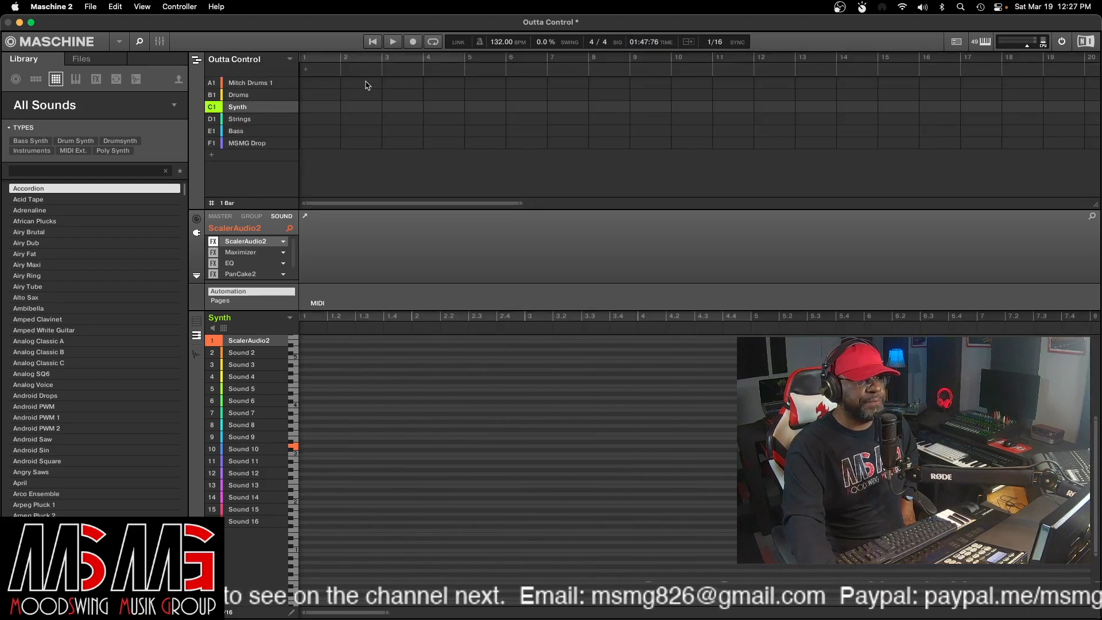
{"action": "right_click", "coordinate": [305, 72]}
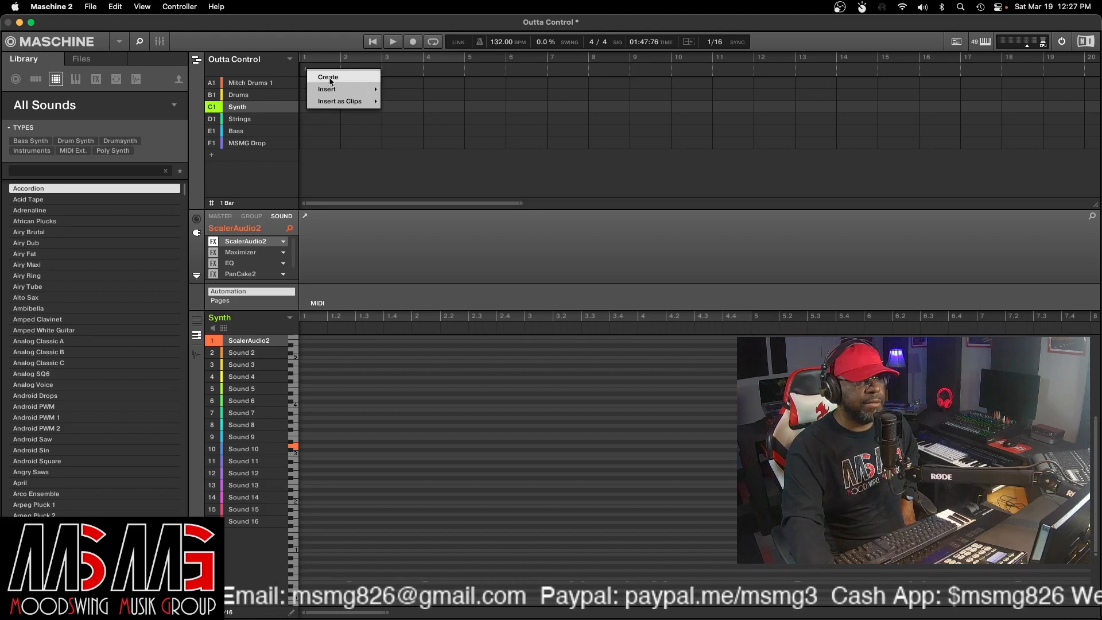
{"action": "mouse_move", "coordinate": [331, 89]}
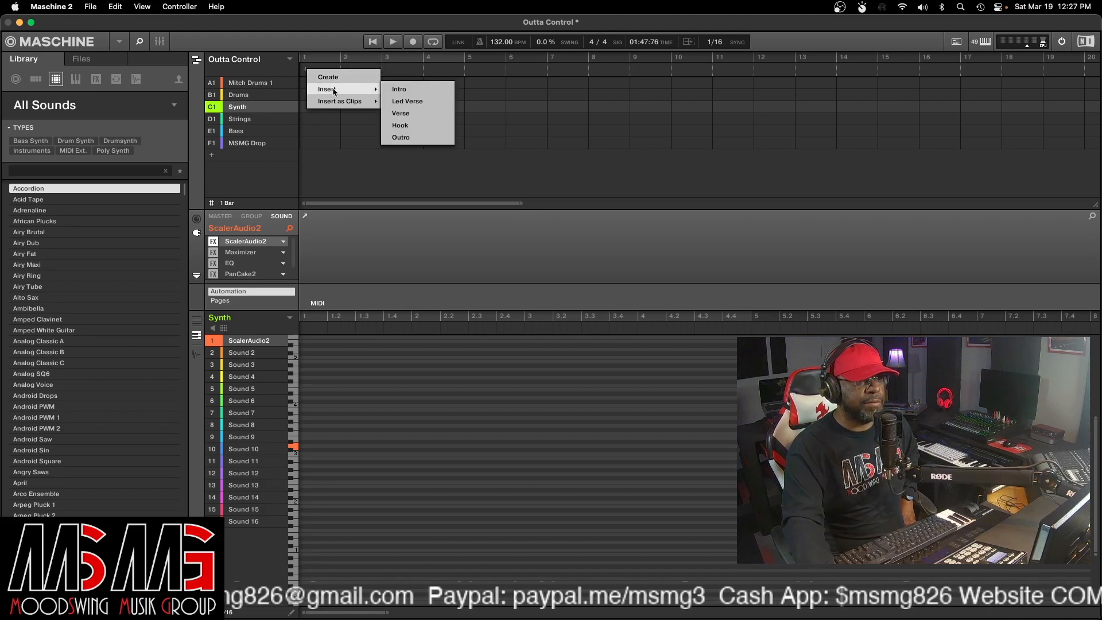
{"action": "left_click", "coordinate": [398, 91]}
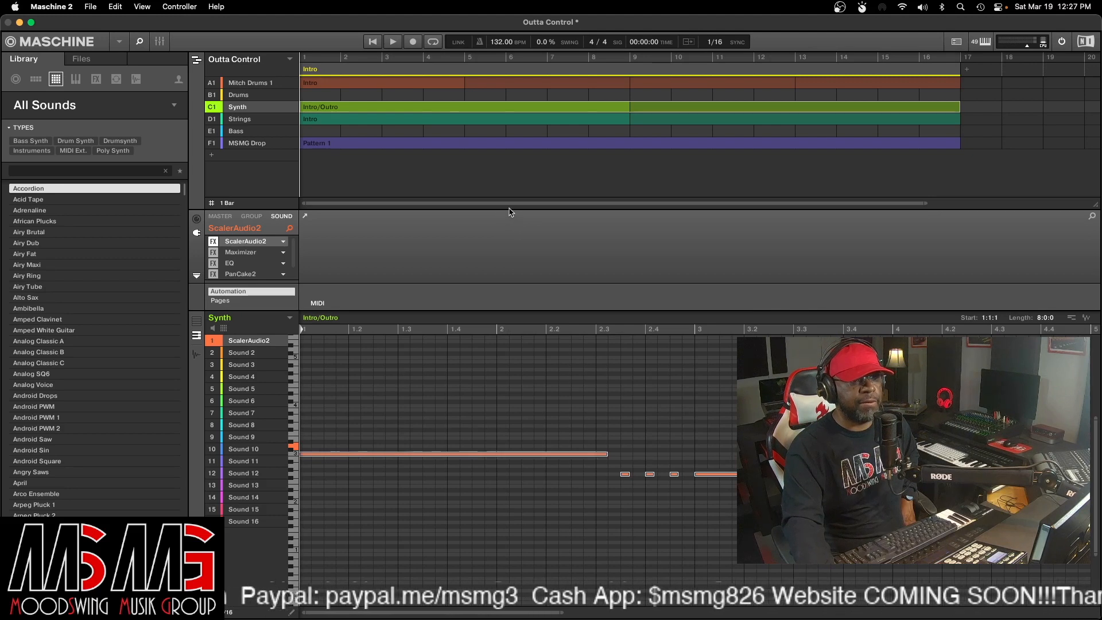
- Insert the Led Verse scene in the timeline at bar 17, directly after the Intro
{"action": "scroll", "coordinate": [731, 147], "scroll_direction": "right", "scroll_amount": 5}
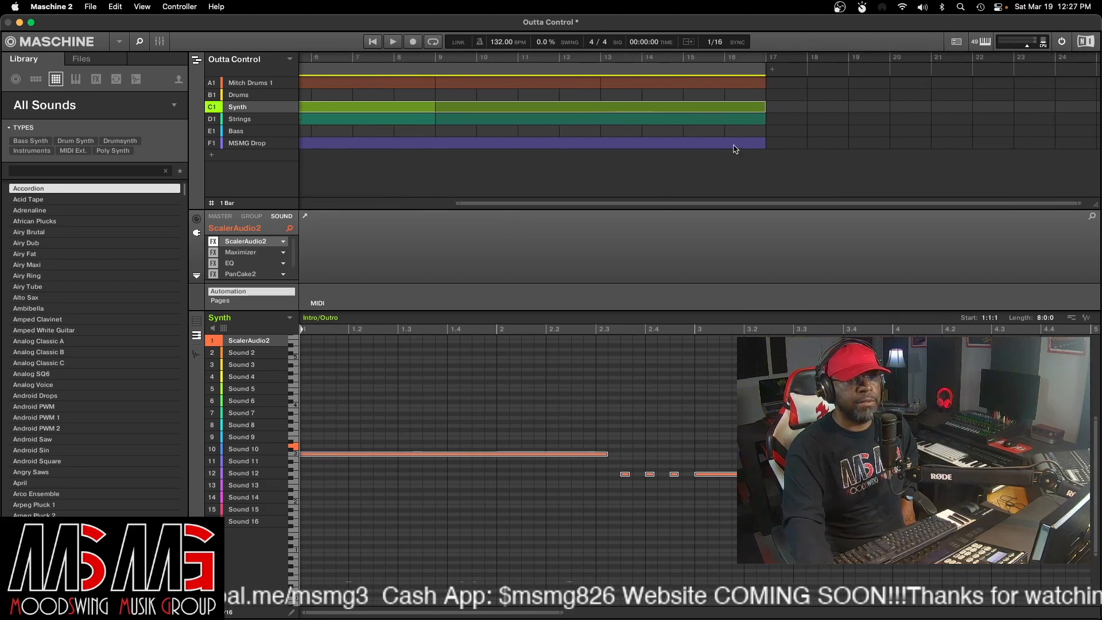
{"action": "right_click", "coordinate": [771, 72]}
{"action": "mouse_move", "coordinate": [800, 87]}
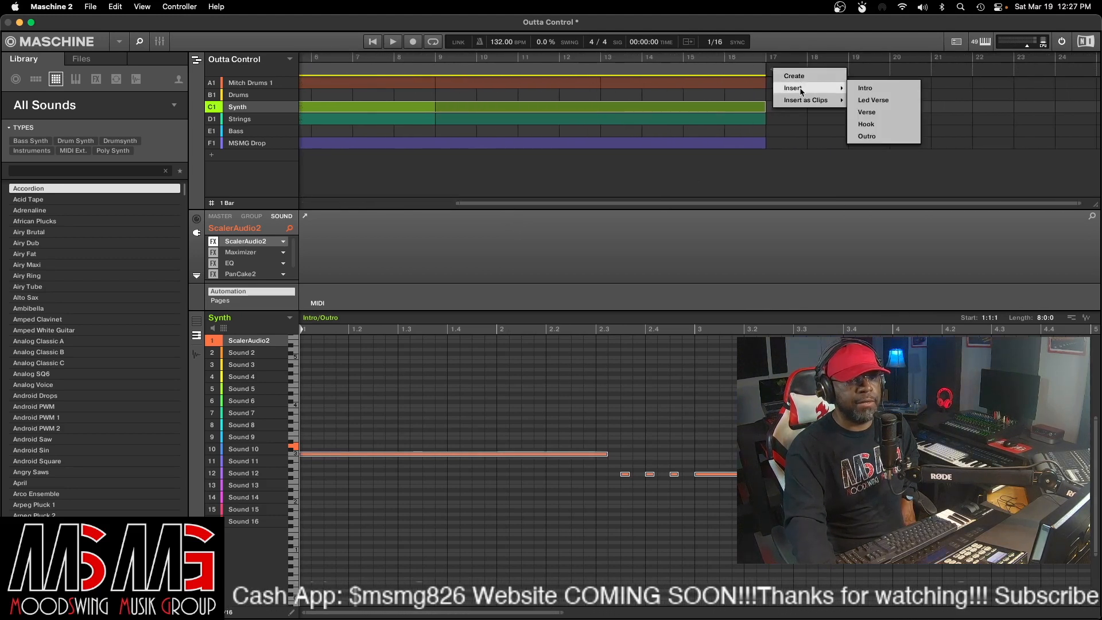
{"action": "left_click", "coordinate": [876, 102]}
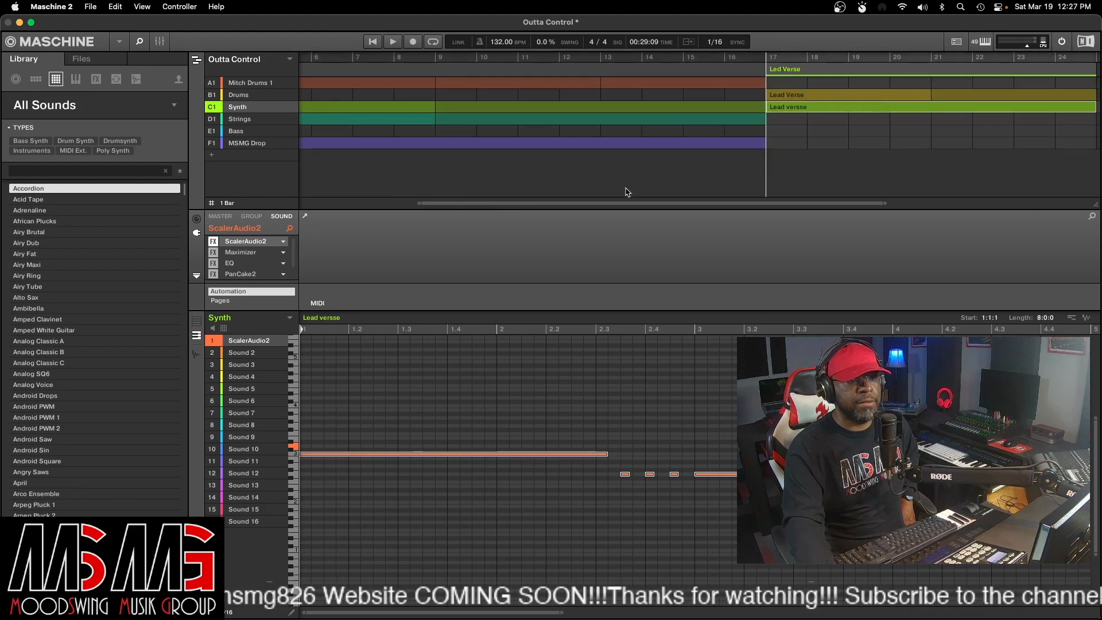
- Insert the Verse scene in the timeline at bar 25, directly after Led Verse
{"action": "scroll", "coordinate": [766, 115], "scroll_direction": "right", "scroll_amount": 6}
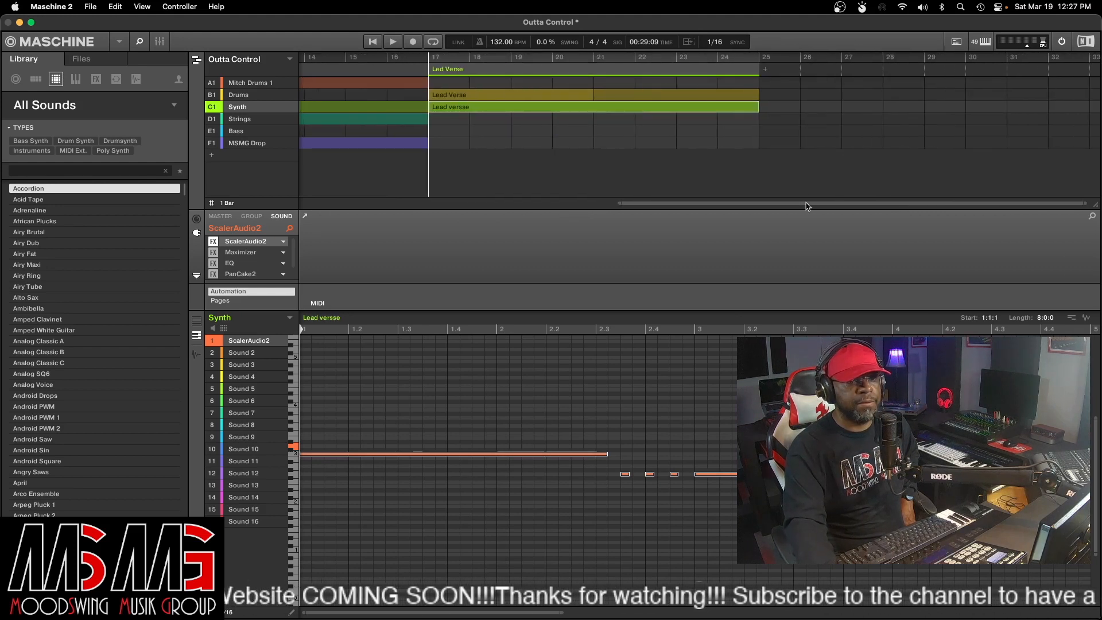
{"action": "right_click", "coordinate": [767, 73]}
{"action": "mouse_move", "coordinate": [781, 90]}
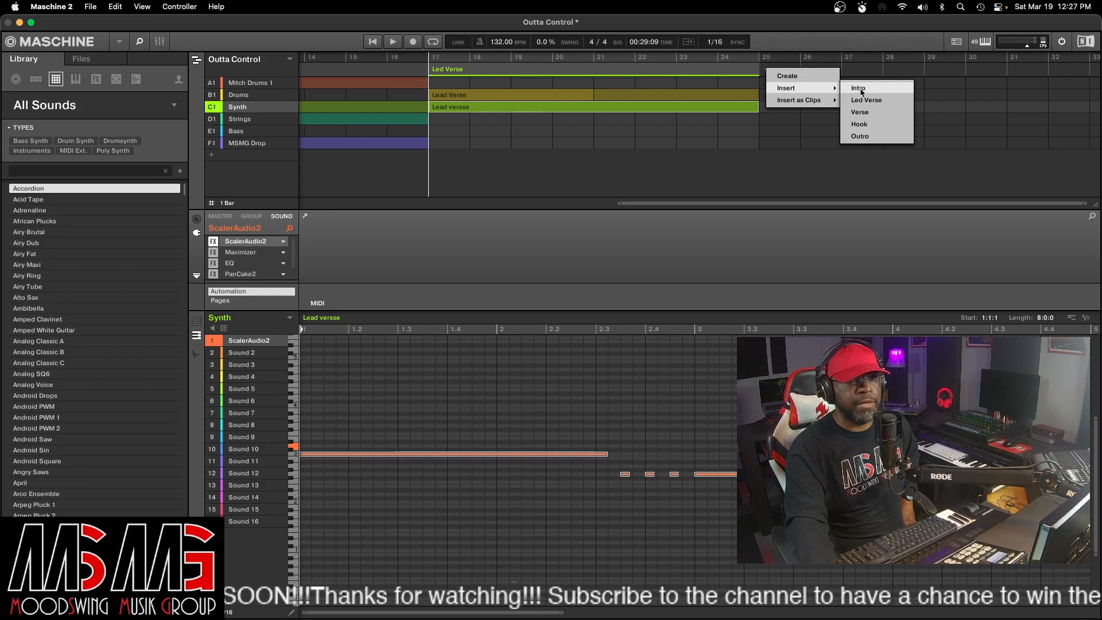
{"action": "left_click", "coordinate": [868, 113]}
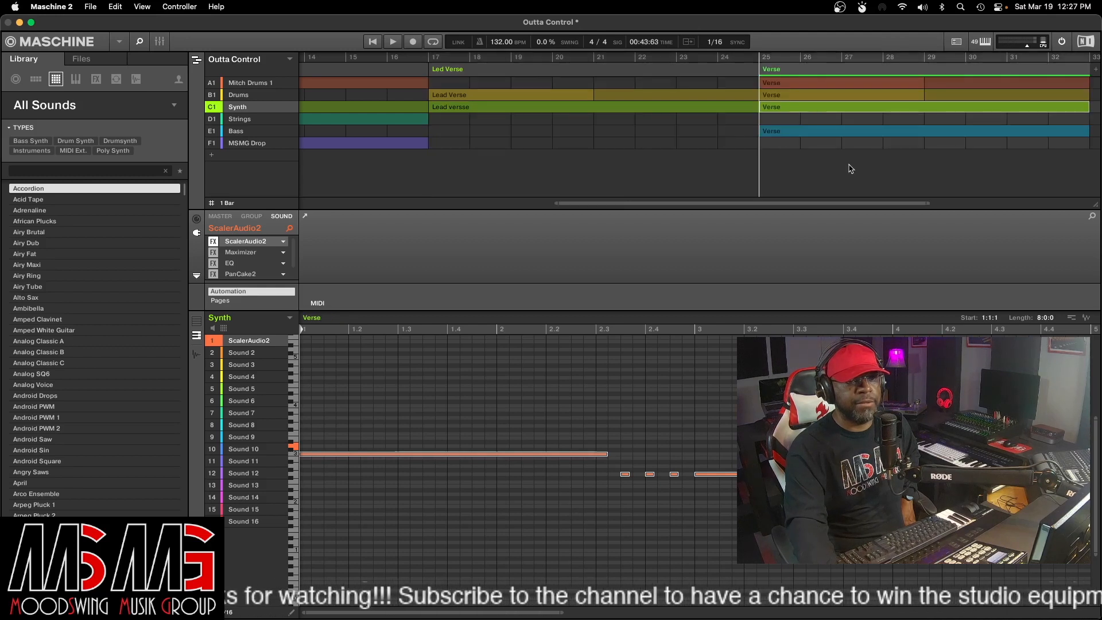
- Insert the Hook scene in the timeline at bar 33, directly after the Verse
{"action": "scroll", "coordinate": [772, 92], "scroll_direction": "right", "scroll_amount": 7}
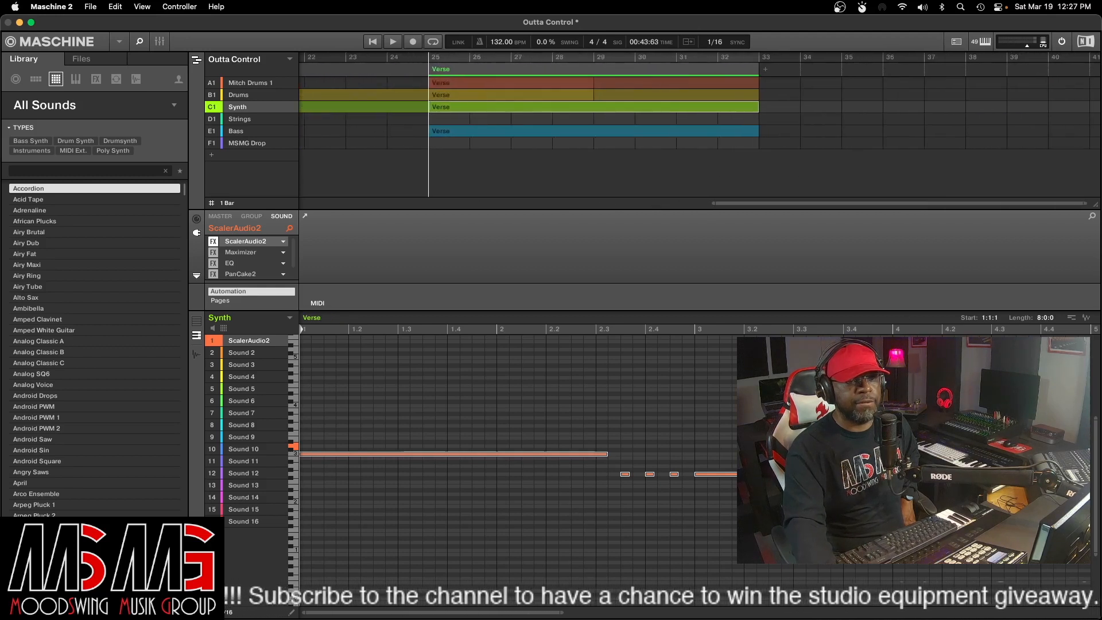
{"action": "right_click", "coordinate": [767, 73]}
{"action": "mouse_move", "coordinate": [781, 90]}
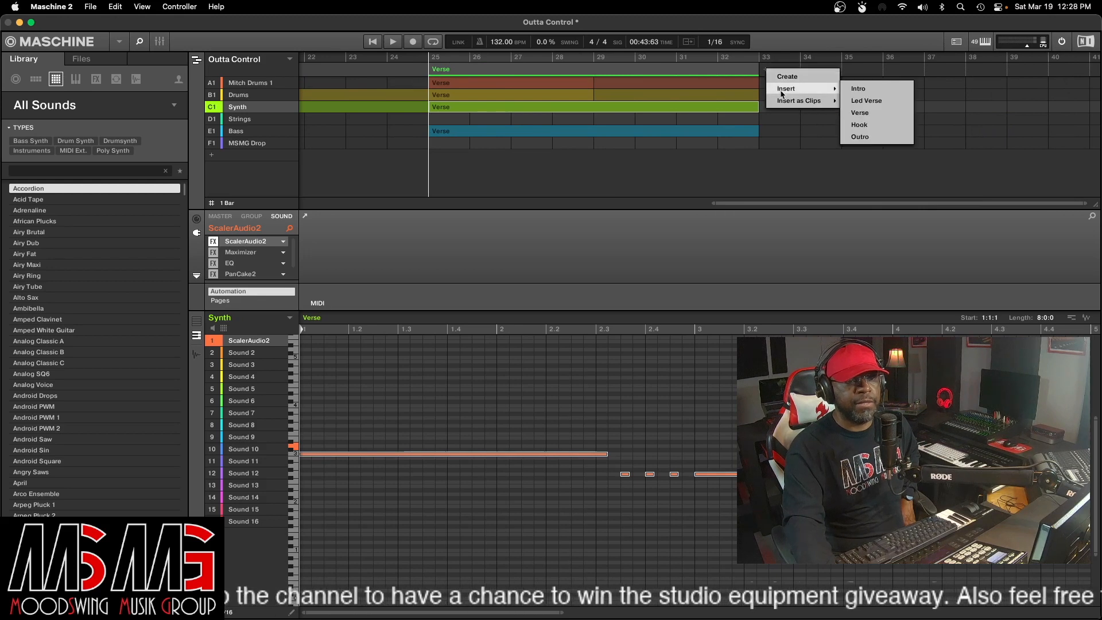
{"action": "left_click", "coordinate": [868, 124]}
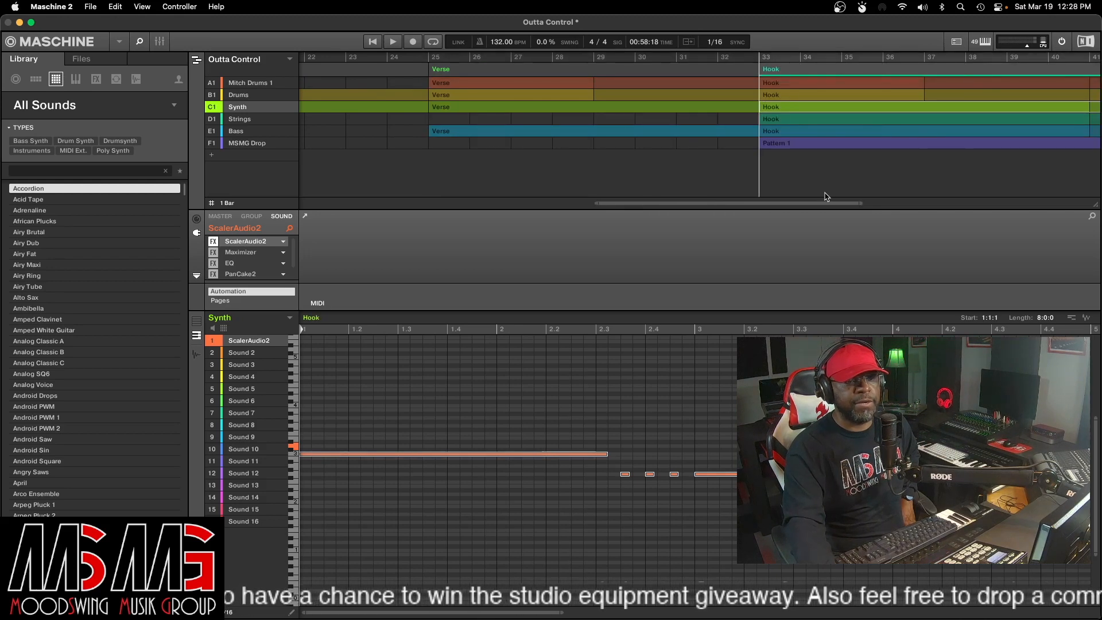
{"action": "scroll", "coordinate": [700, 109], "scroll_direction": "right", "scroll_amount": 12}
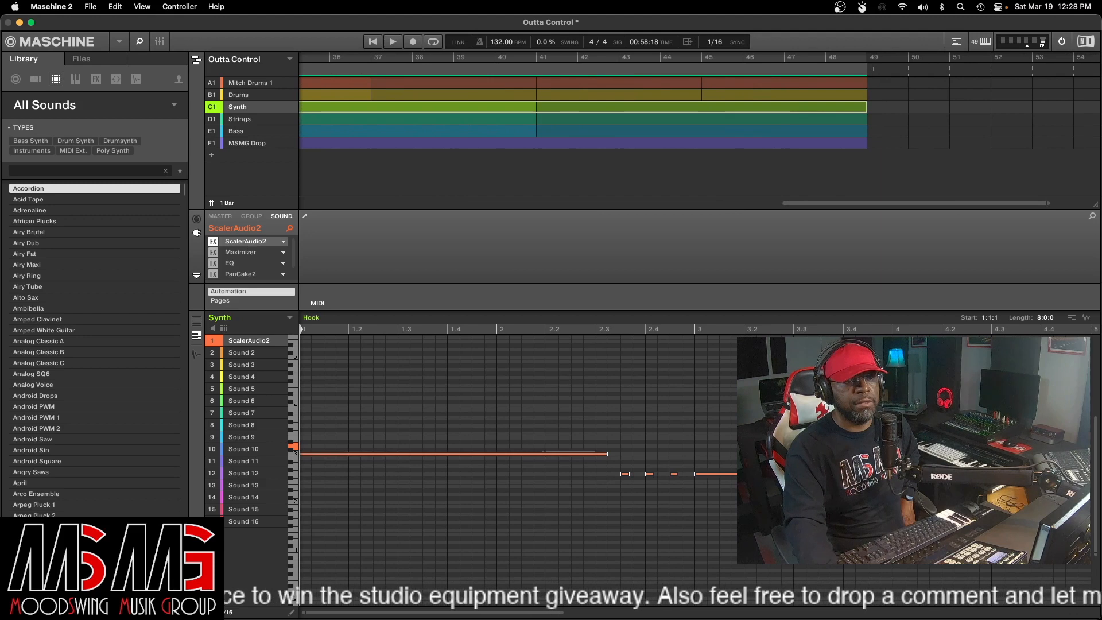
- Insert a second Hook scene in the timeline at bar 49, directly after the first Hook
{"action": "left_click", "coordinate": [873, 73]}
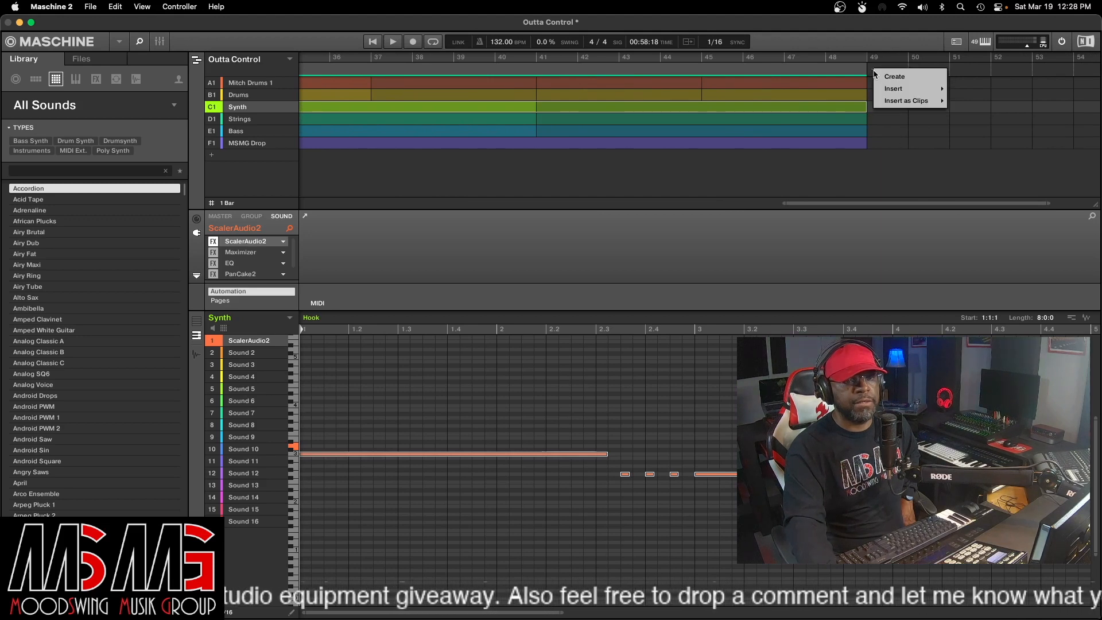
{"action": "mouse_move", "coordinate": [888, 90]}
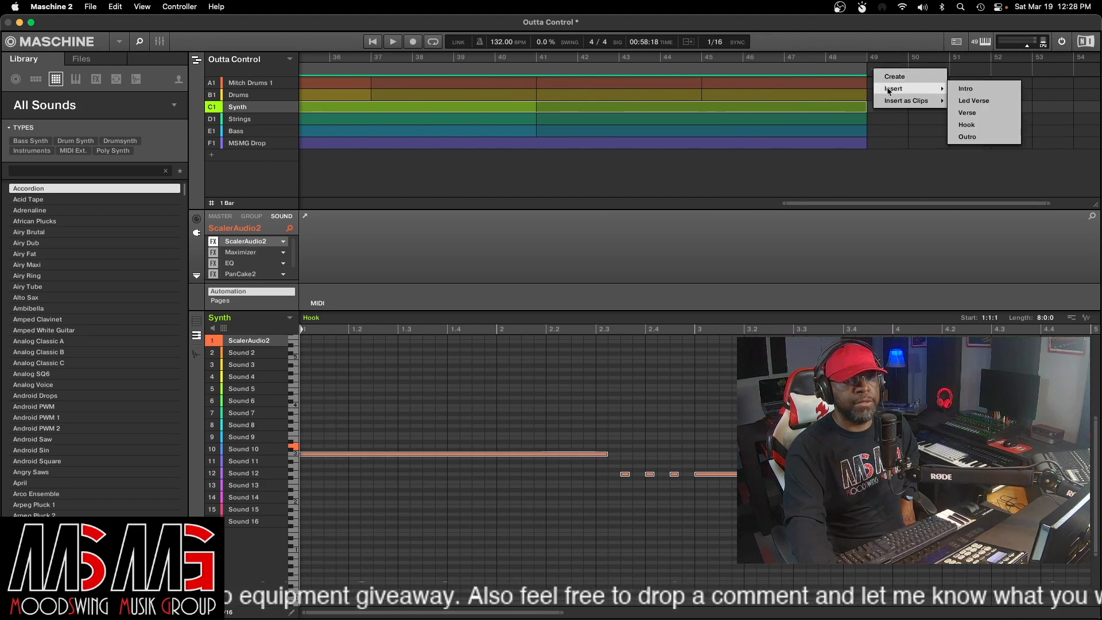
{"action": "left_click", "coordinate": [970, 125]}
- Insert the Led Verse scene again in the timeline at bar 65, directly after the second Hook
{"action": "left_click_drag", "start_coordinate": [785, 203], "coordinate": [969, 203]}
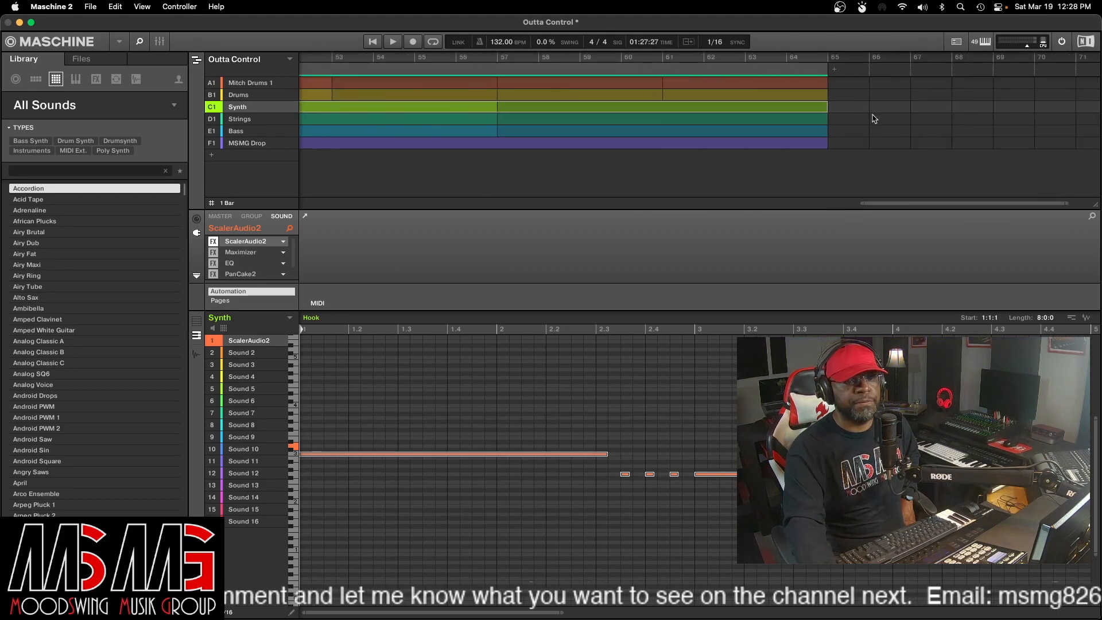
{"action": "left_click", "coordinate": [835, 69]}
{"action": "mouse_move", "coordinate": [858, 90]}
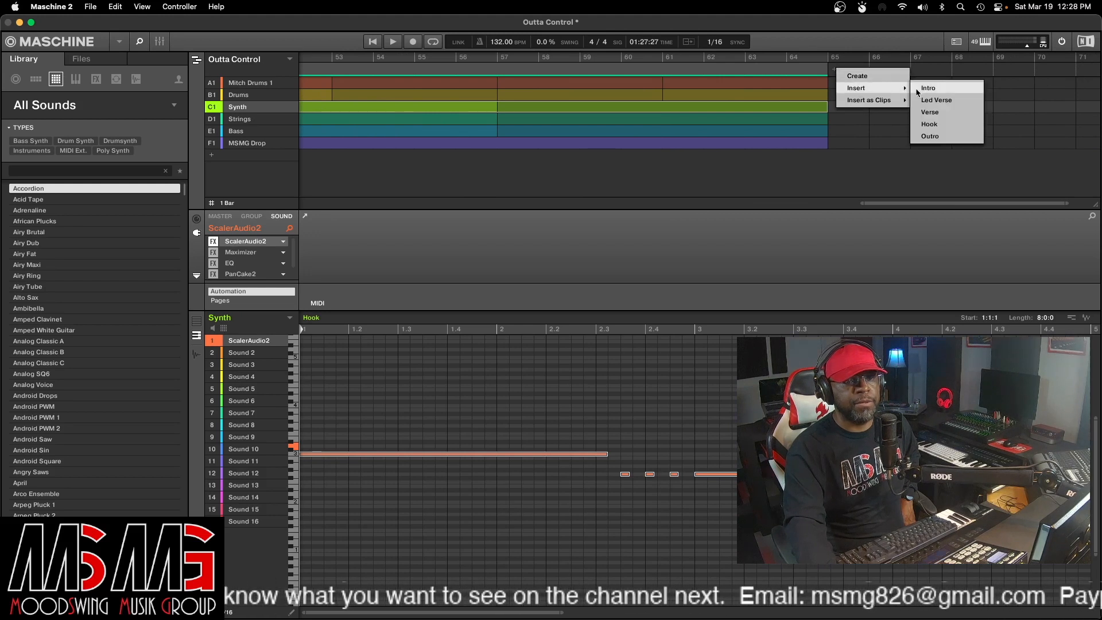
{"action": "left_click", "coordinate": [941, 101]}
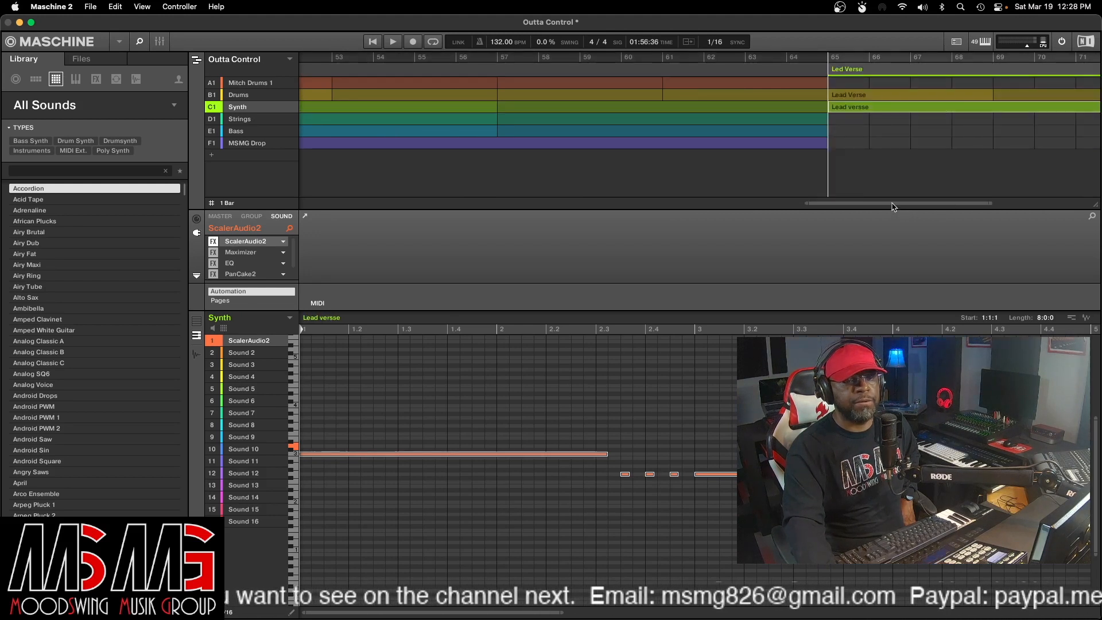
- Insert the Verse scene again in the timeline at bar 73, directly after the second Led Verse
{"action": "scroll", "coordinate": [894, 206], "scroll_direction": "right", "scroll_amount": 5}
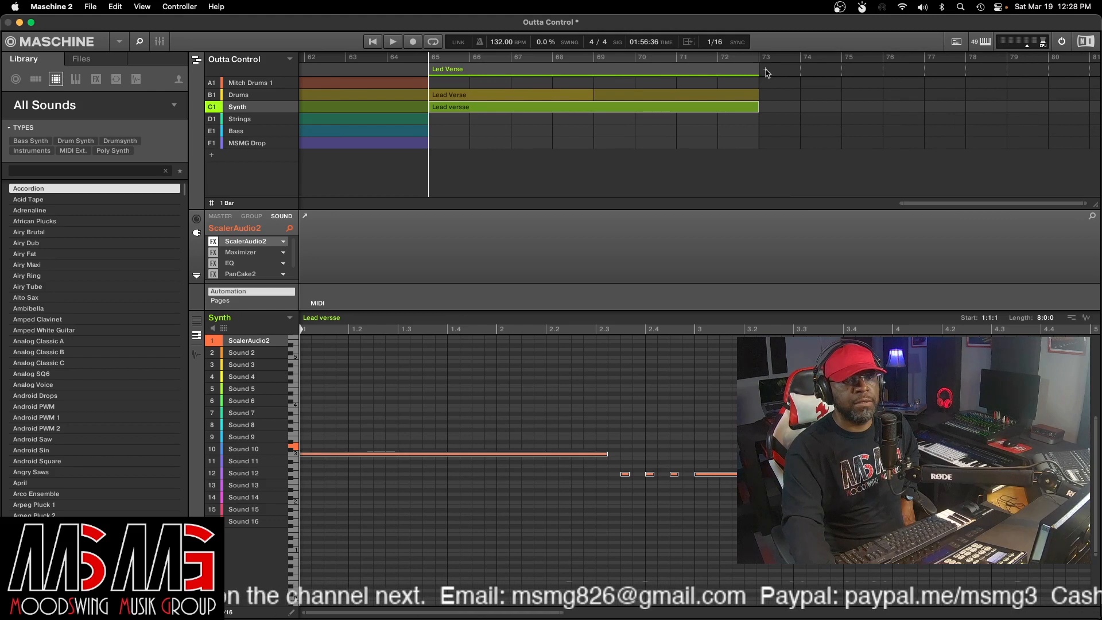
{"action": "left_click", "coordinate": [765, 70]}
{"action": "mouse_move", "coordinate": [786, 89]}
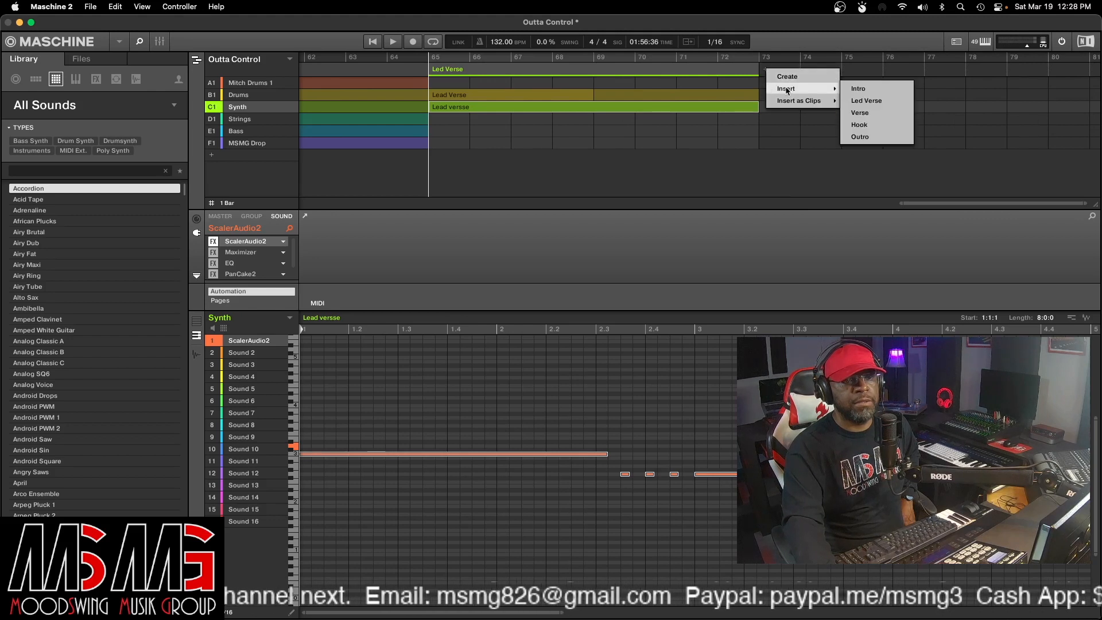
{"action": "left_click", "coordinate": [859, 112]}
- Insert the Outro scene at bar 81, directly after the second Verse, and fit the whole arrangement in the timeline
{"action": "scroll", "coordinate": [893, 207], "scroll_direction": "right", "scroll_amount": 5}
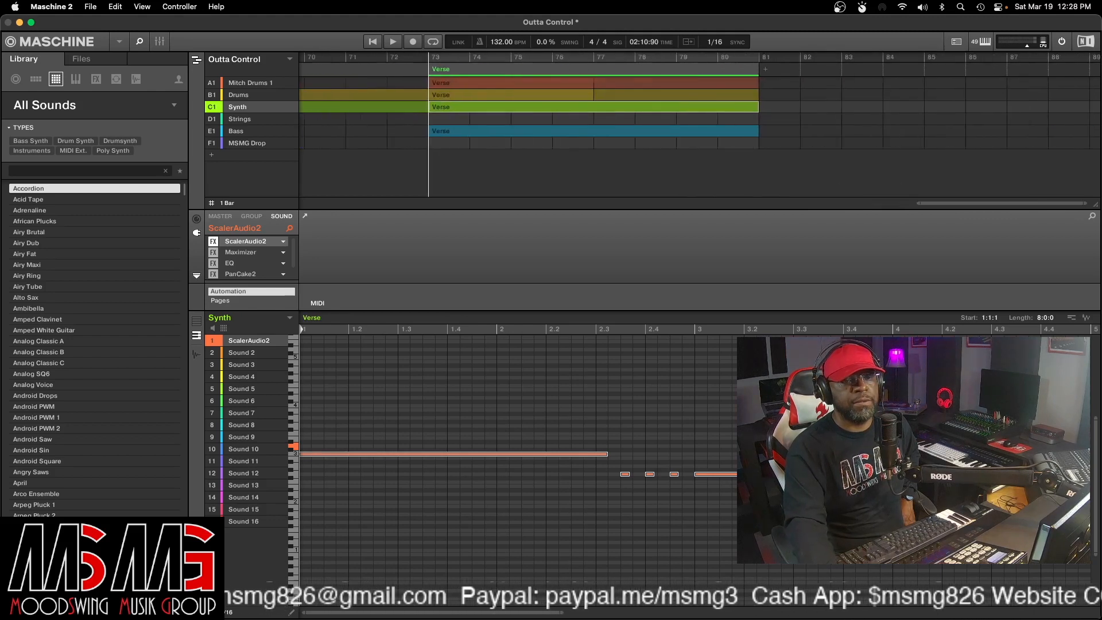
{"action": "left_click", "coordinate": [767, 73]}
{"action": "mouse_move", "coordinate": [781, 90]}
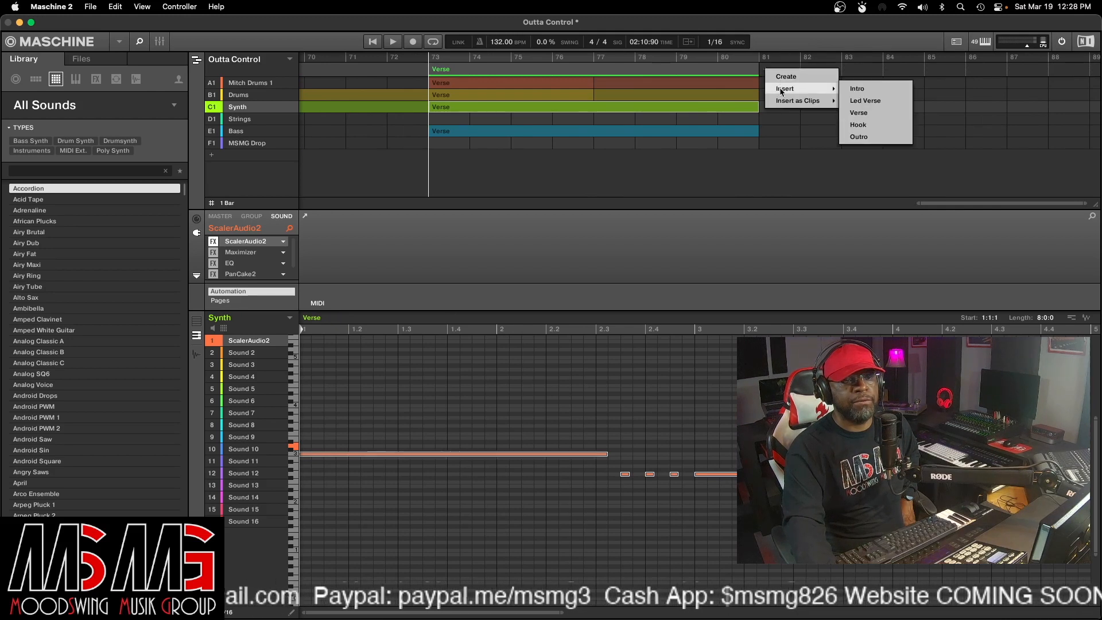
{"action": "left_click", "coordinate": [861, 141]}
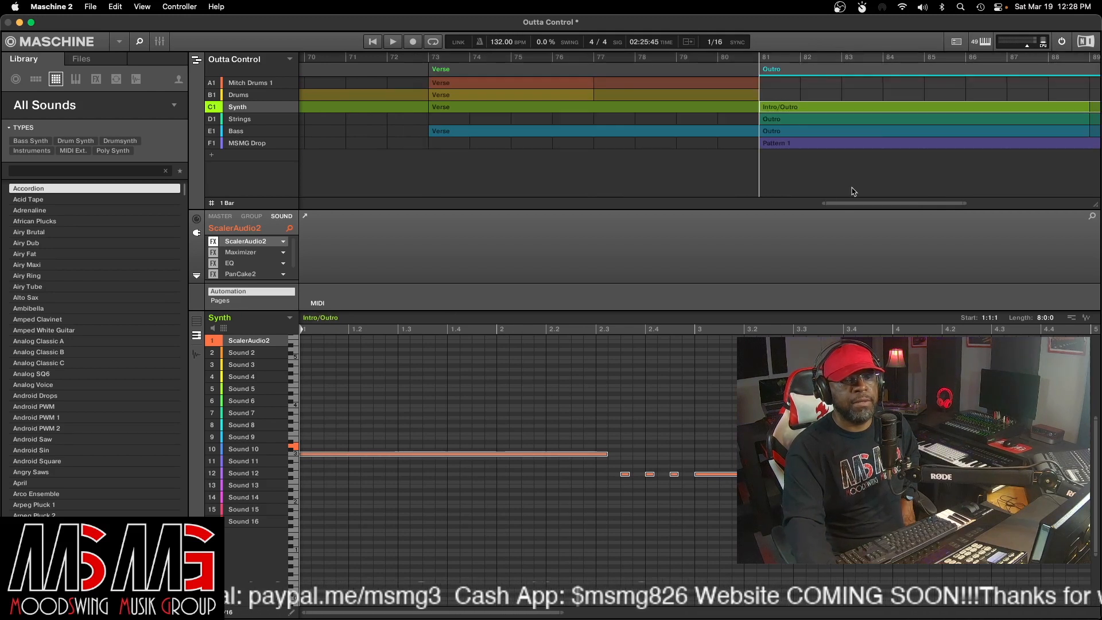
{"action": "double_click", "coordinate": [838, 203]}
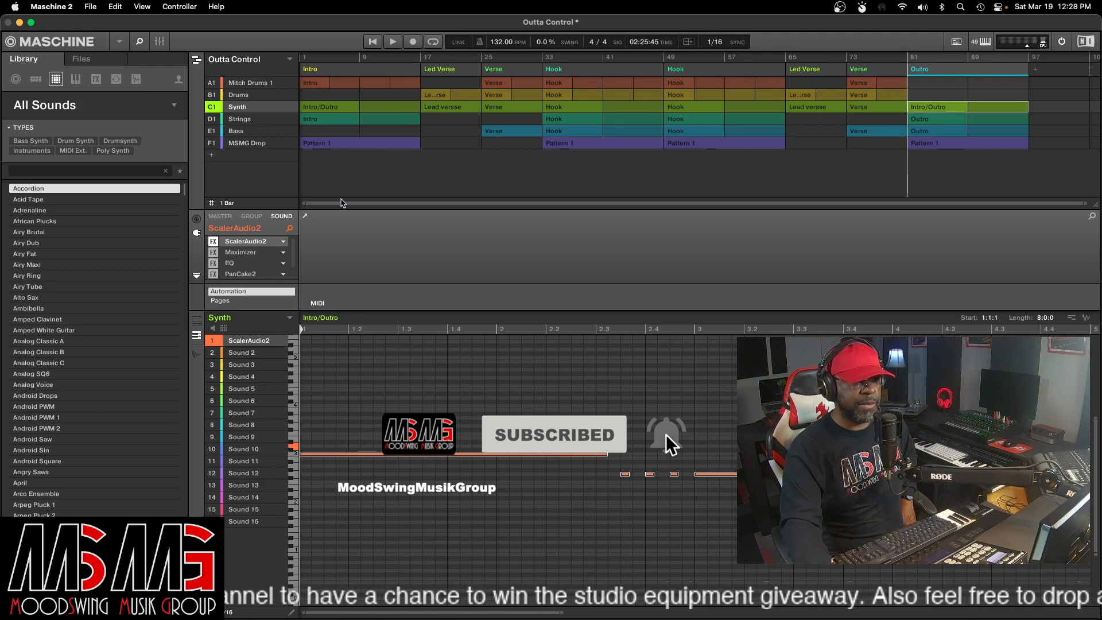
- Switch from the song timeline back to the scene grid and select the MSMG Drop group
{"action": "left_click", "coordinate": [197, 60]}
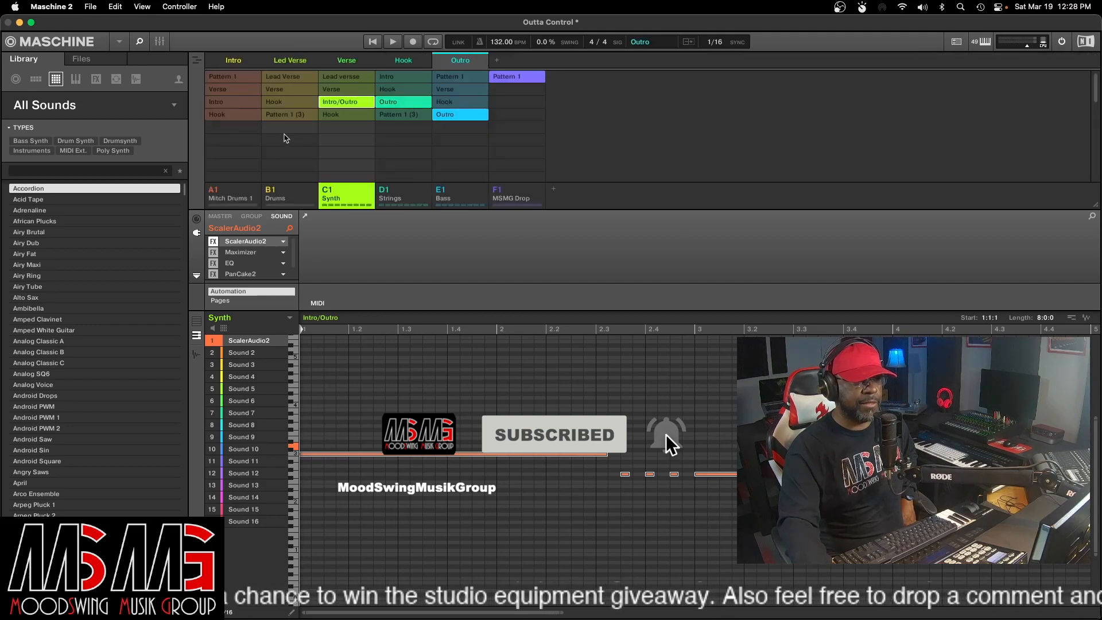
{"action": "left_click", "coordinate": [532, 196]}
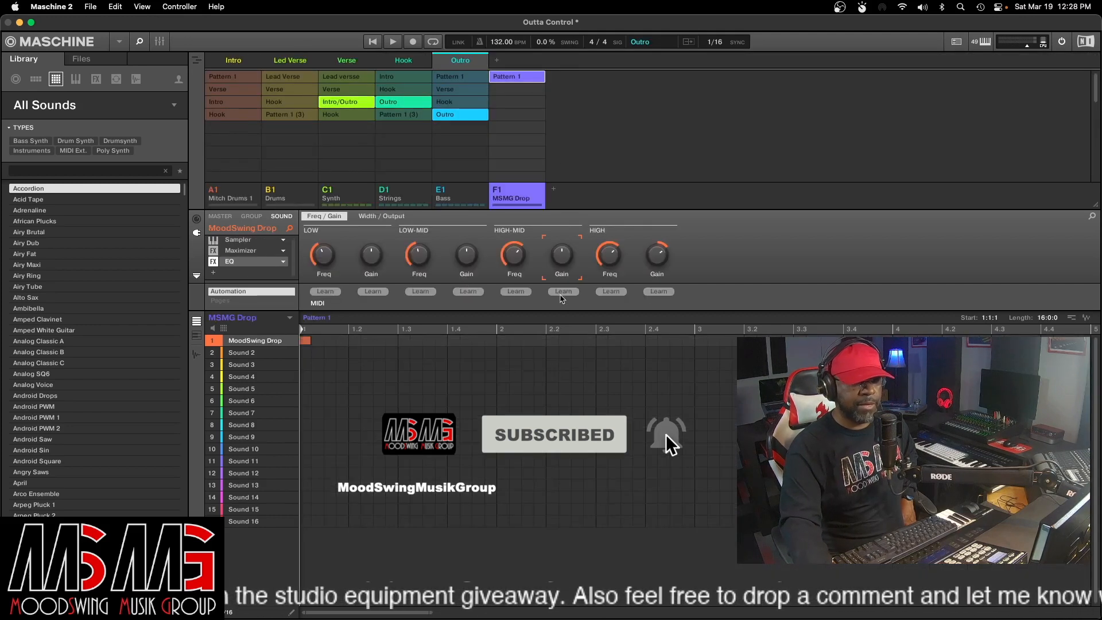